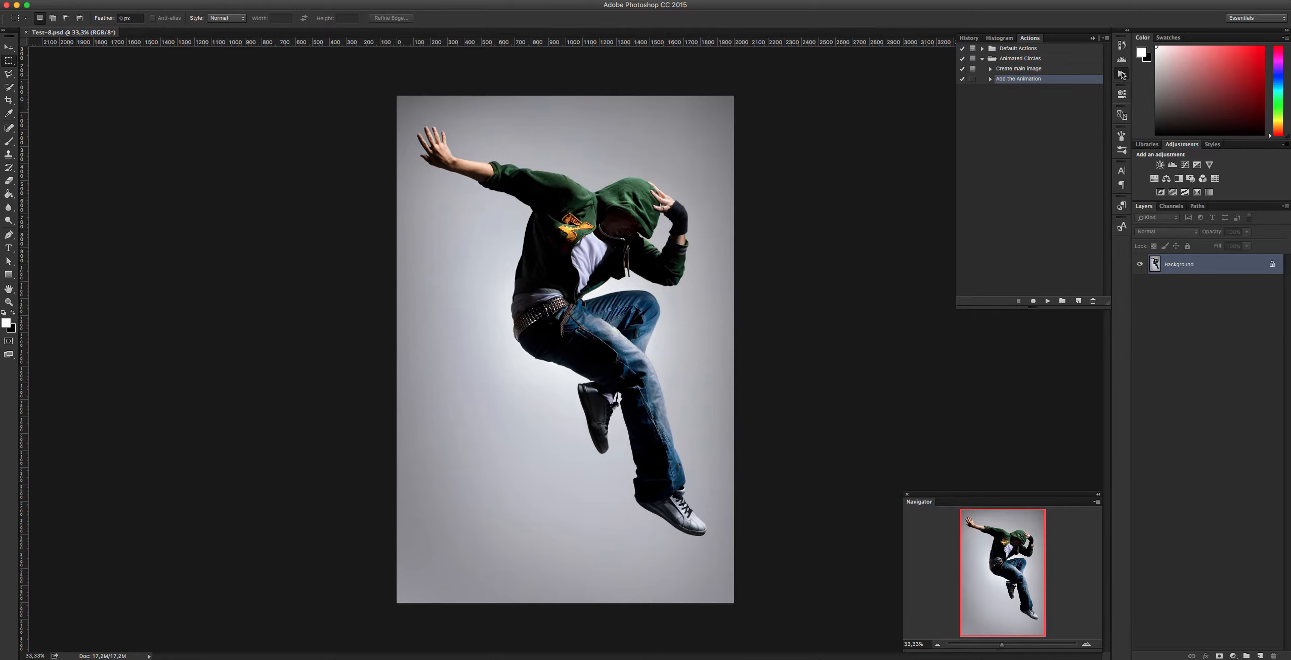
pyautogui.click(1121, 150)
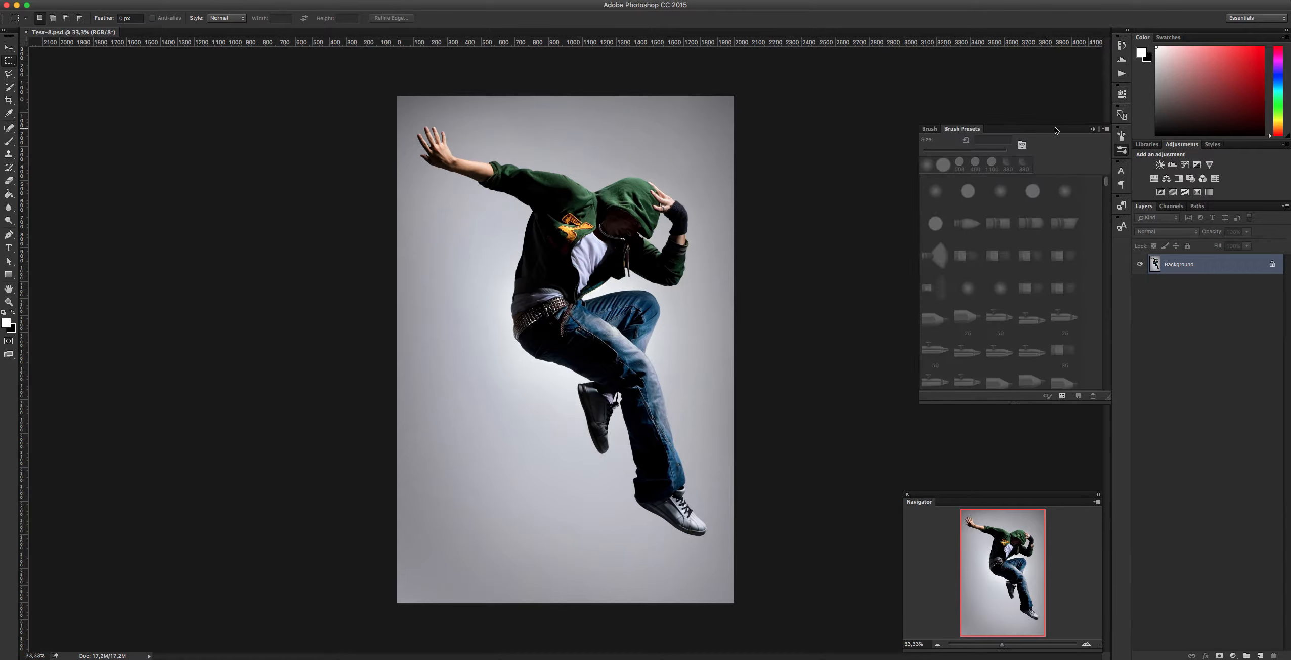
pyautogui.click(1122, 74)
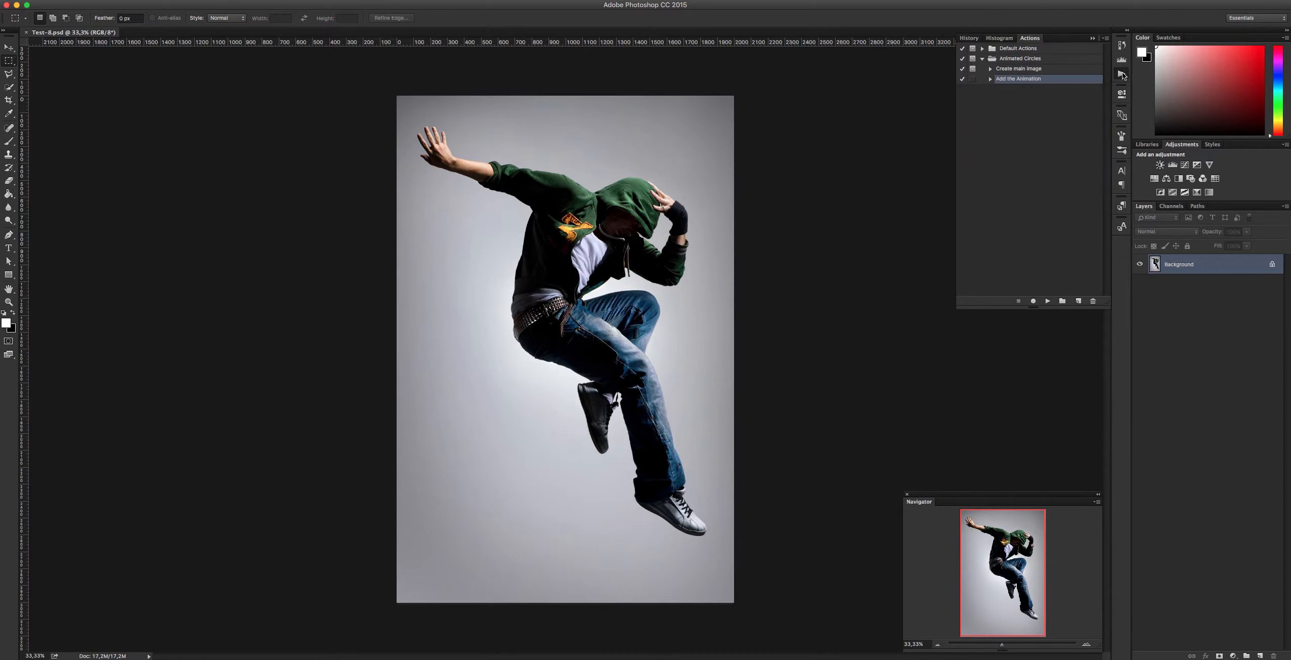
pyautogui.click(1121, 151)
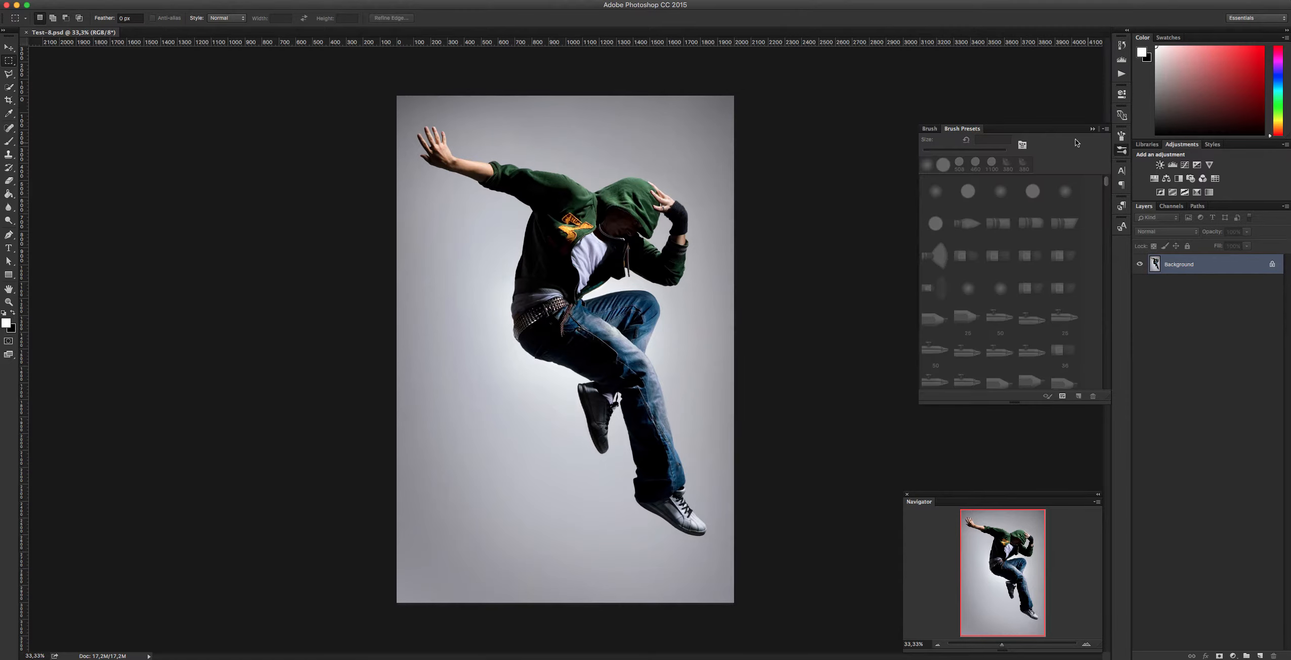
pyautogui.click(331, 0)
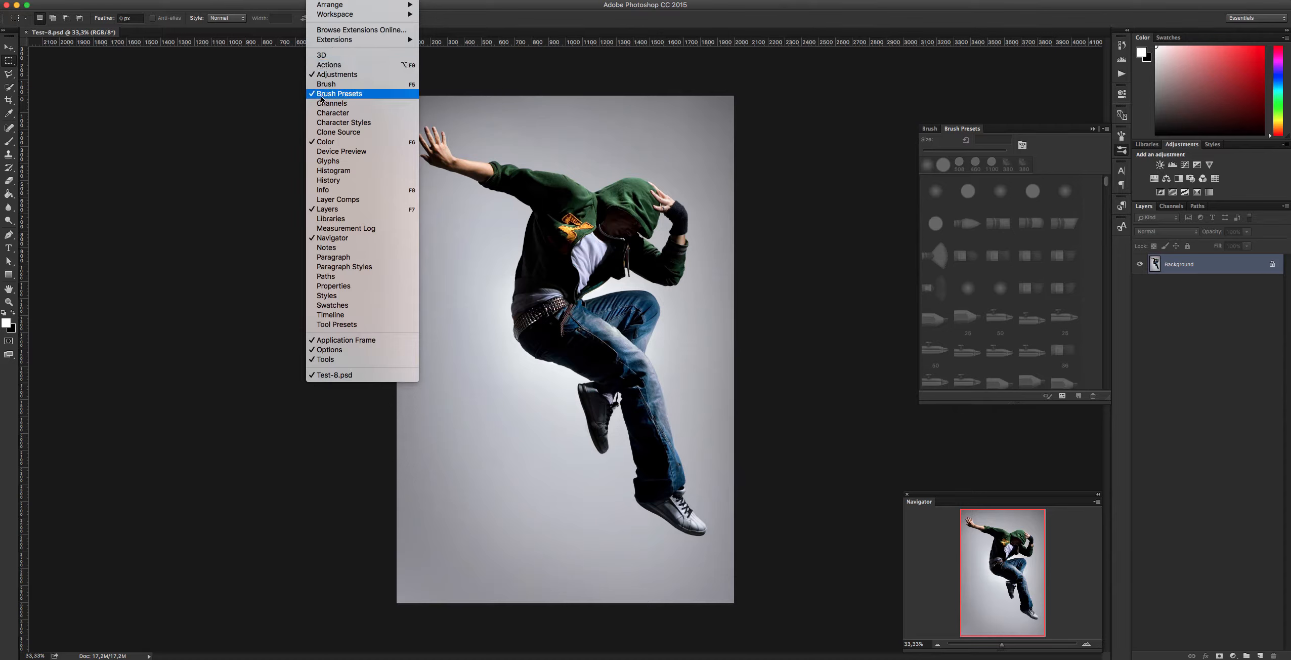
pyautogui.click(353, 95)
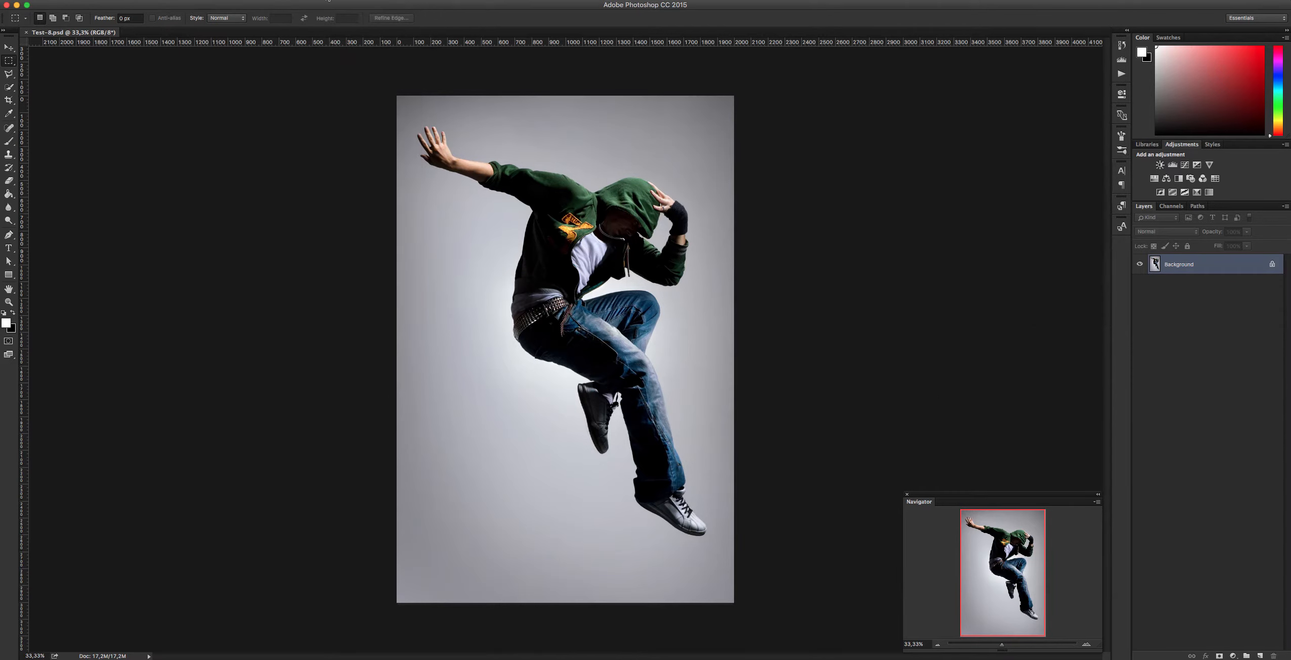
# Step: Show the brush presets and load the Circle Brushes.abr file into them
pyautogui.click(331, 0)
pyautogui.click(335, 93)
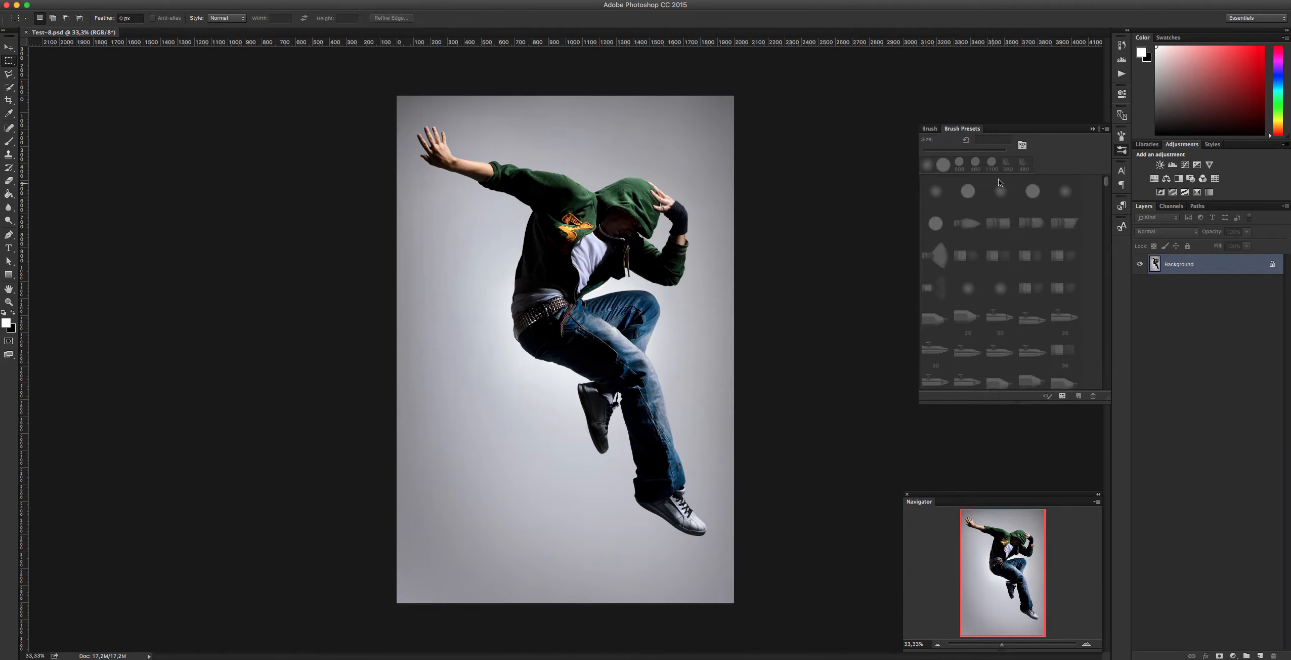
pyautogui.click(1107, 130)
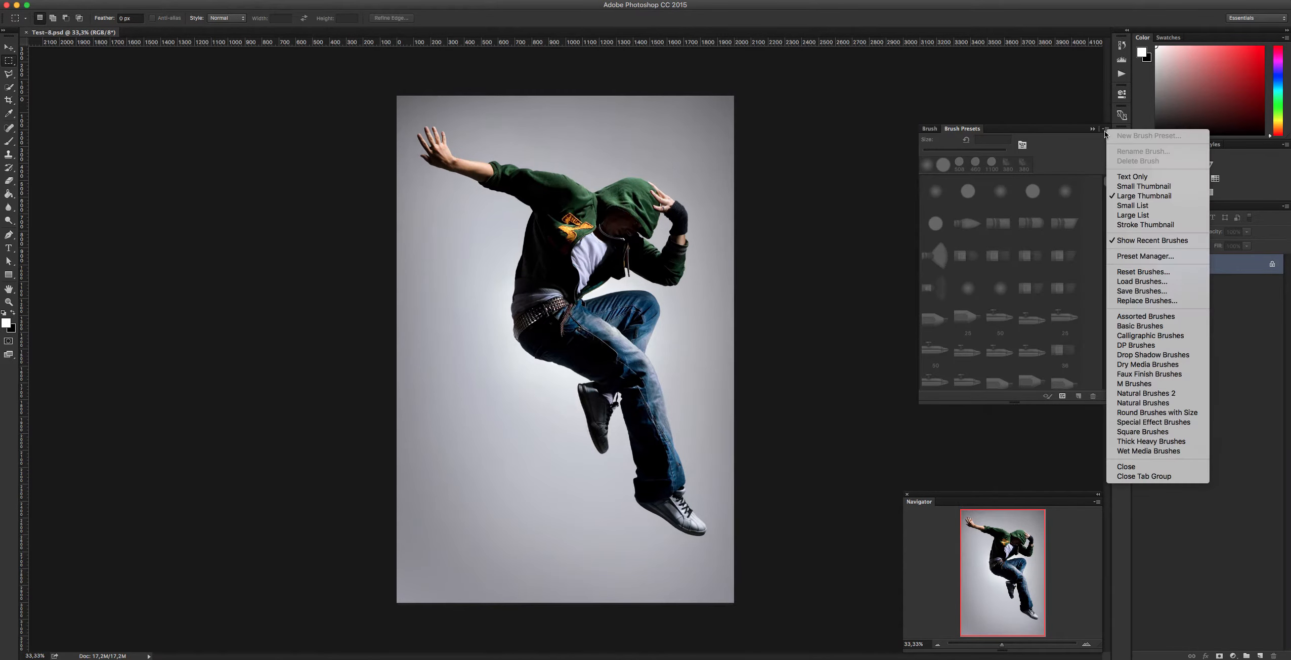
pyautogui.click(1142, 280)
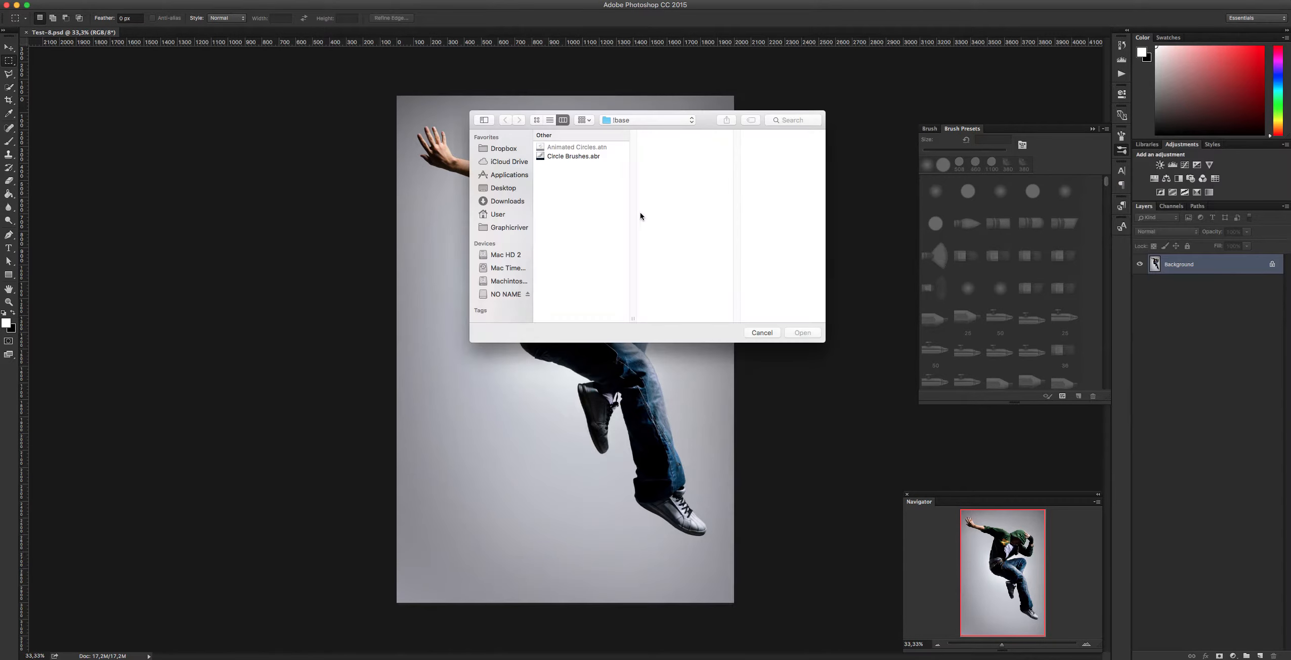
pyautogui.click(583, 158)
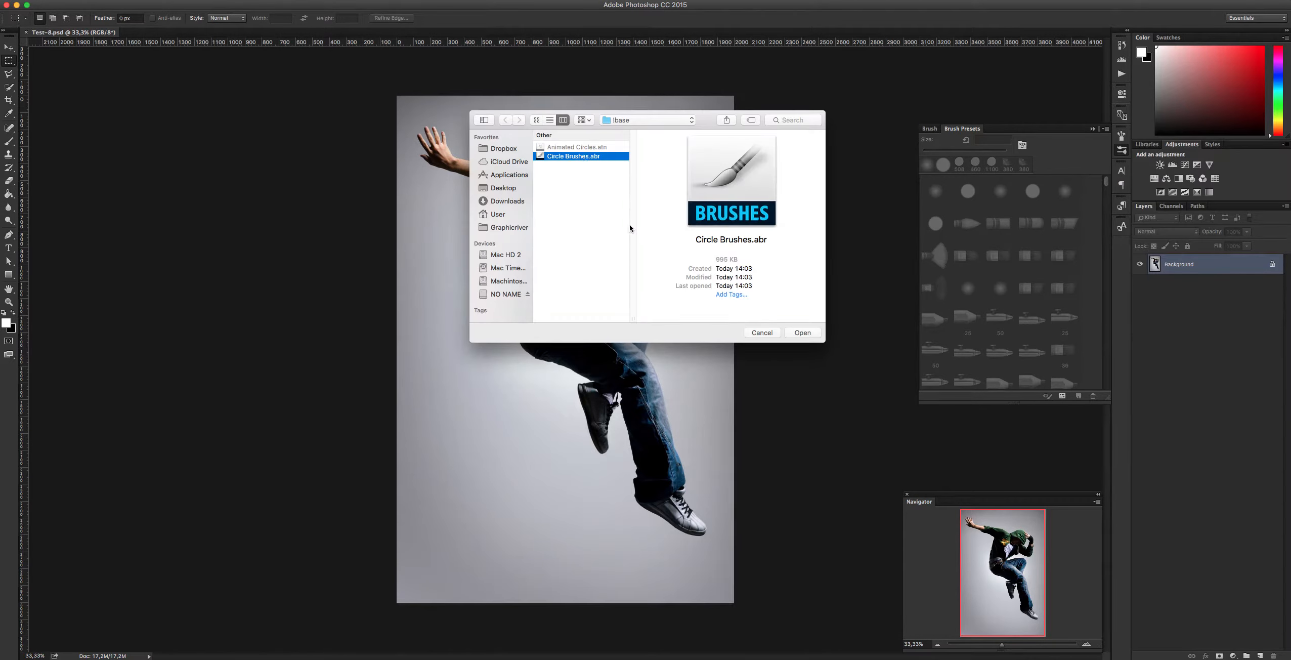
pyautogui.click(806, 333)
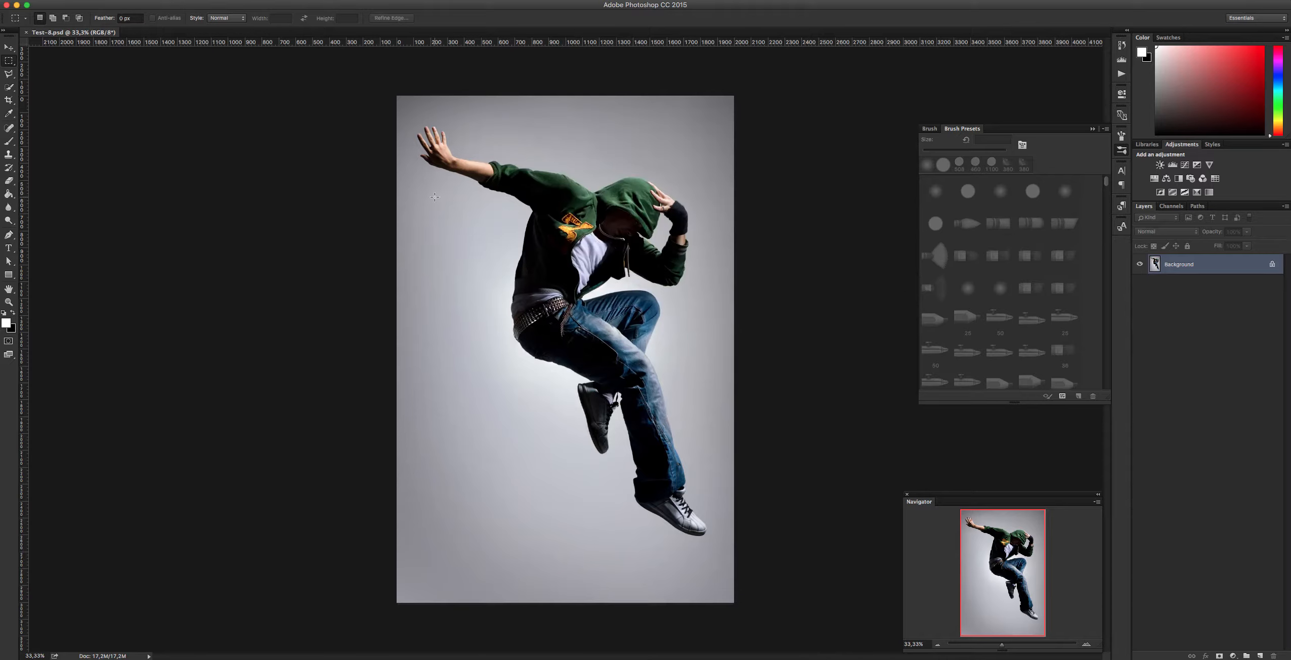
# Step: Check the document's colour mode and bit depth, and its pixel dimensions and resolution, without changing them
pyautogui.click(147, 1)
pyautogui.moveTo(146, 6)
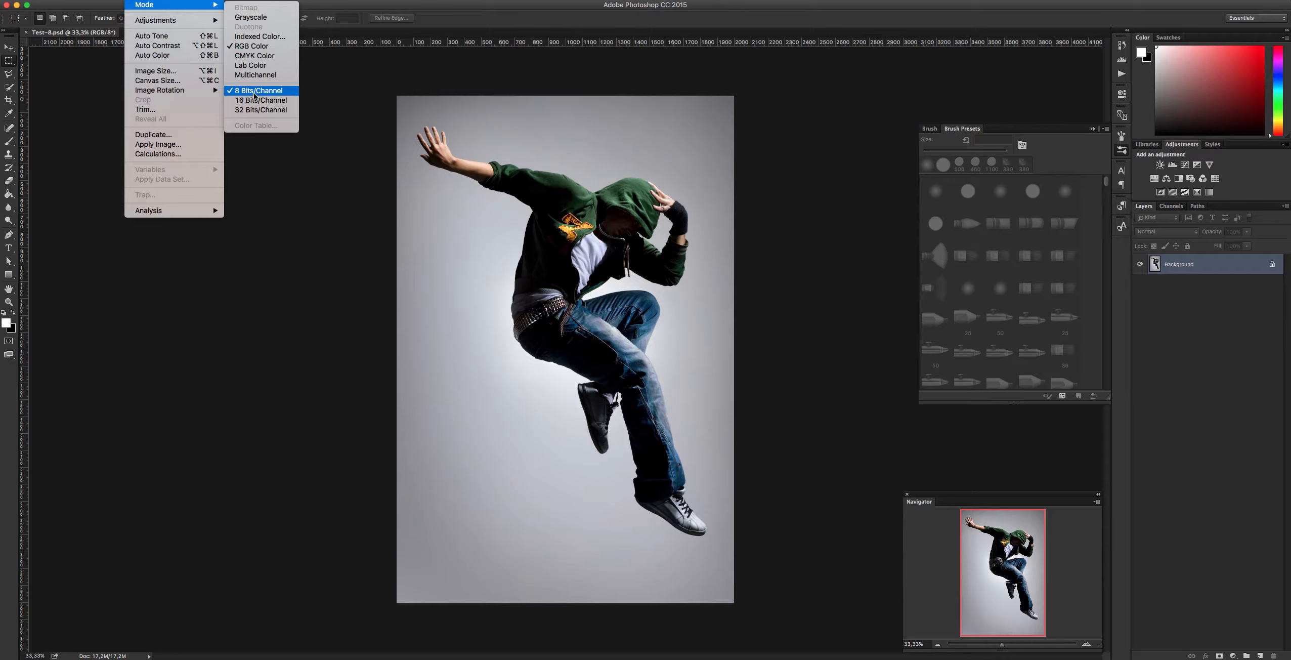
pyautogui.click(354, 157)
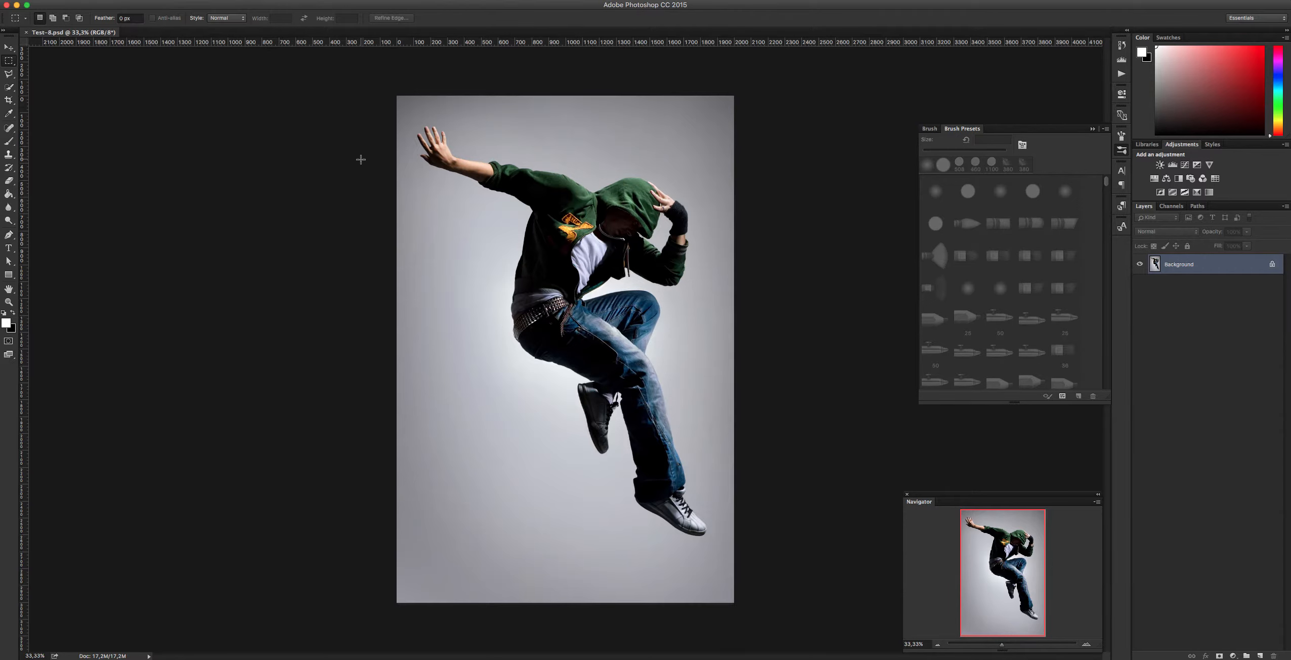
pyautogui.press('super+alt+i')
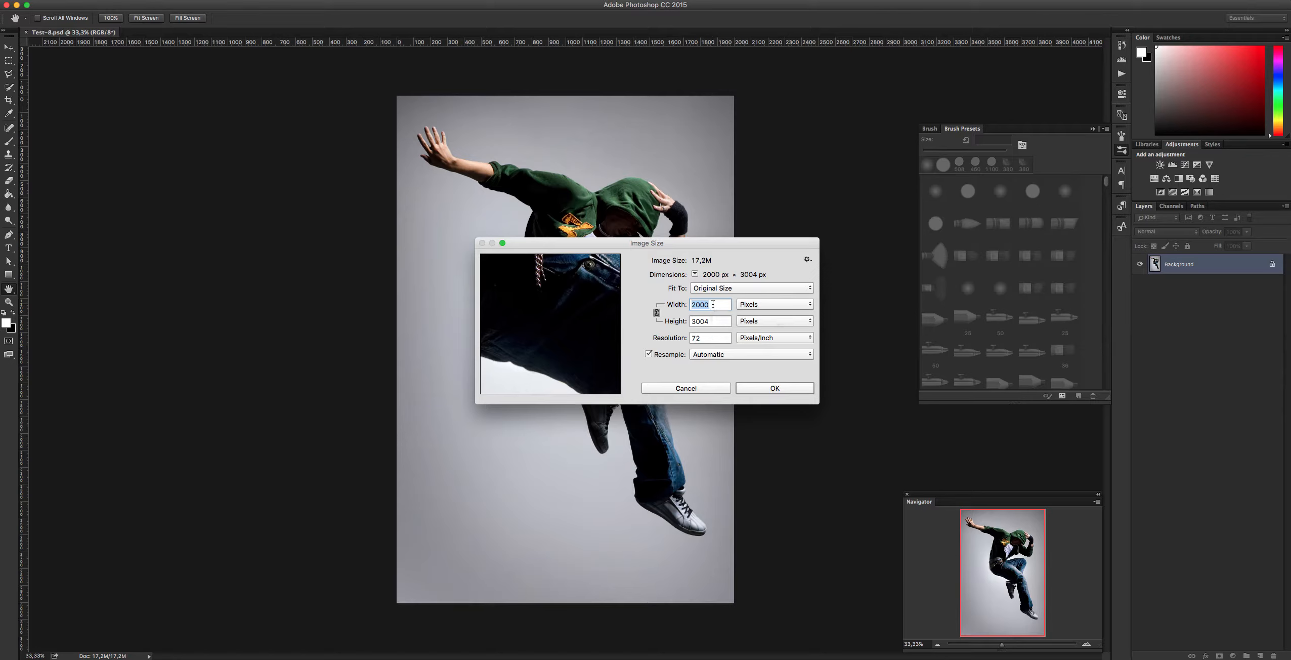
pyautogui.click(702, 387)
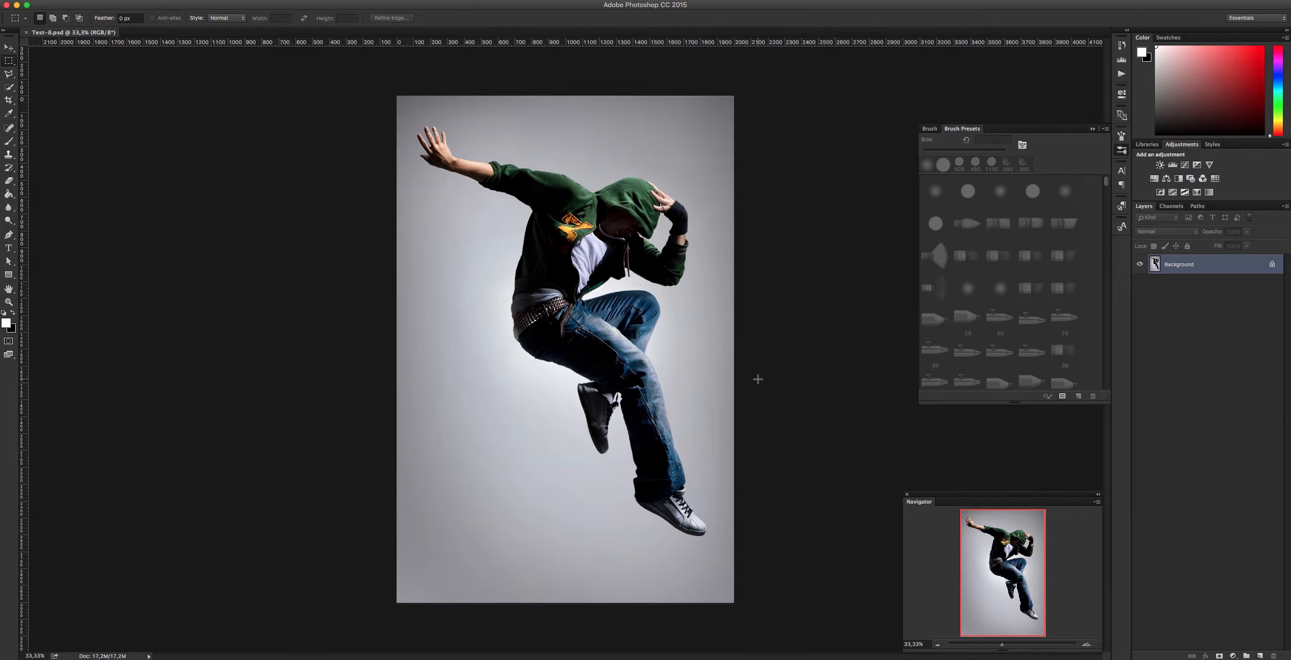
# Step: Add a new layer above the Background and name it "mask"
pyautogui.click(1260, 656)
pyautogui.doubleClick(1173, 264)
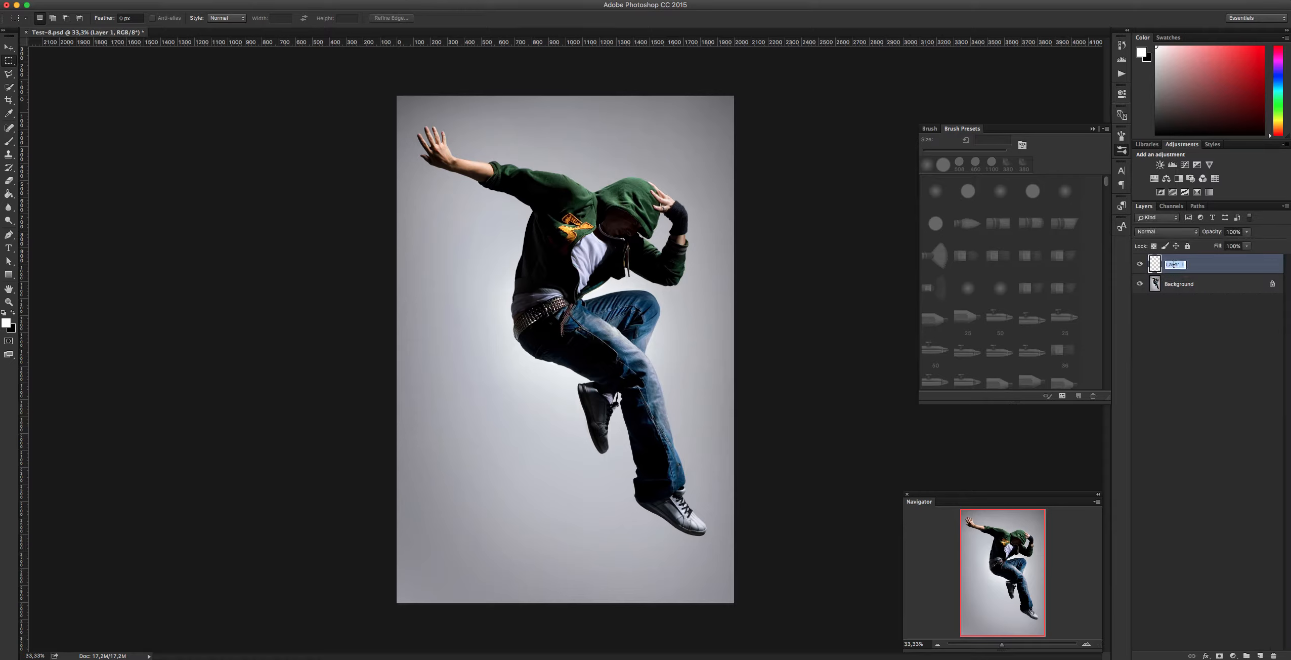
pyautogui.write('mask')
pyautogui.press('Return')
# Step: Choose a soft round brush with 0% hardness for the Brush tool
pyautogui.press('b')
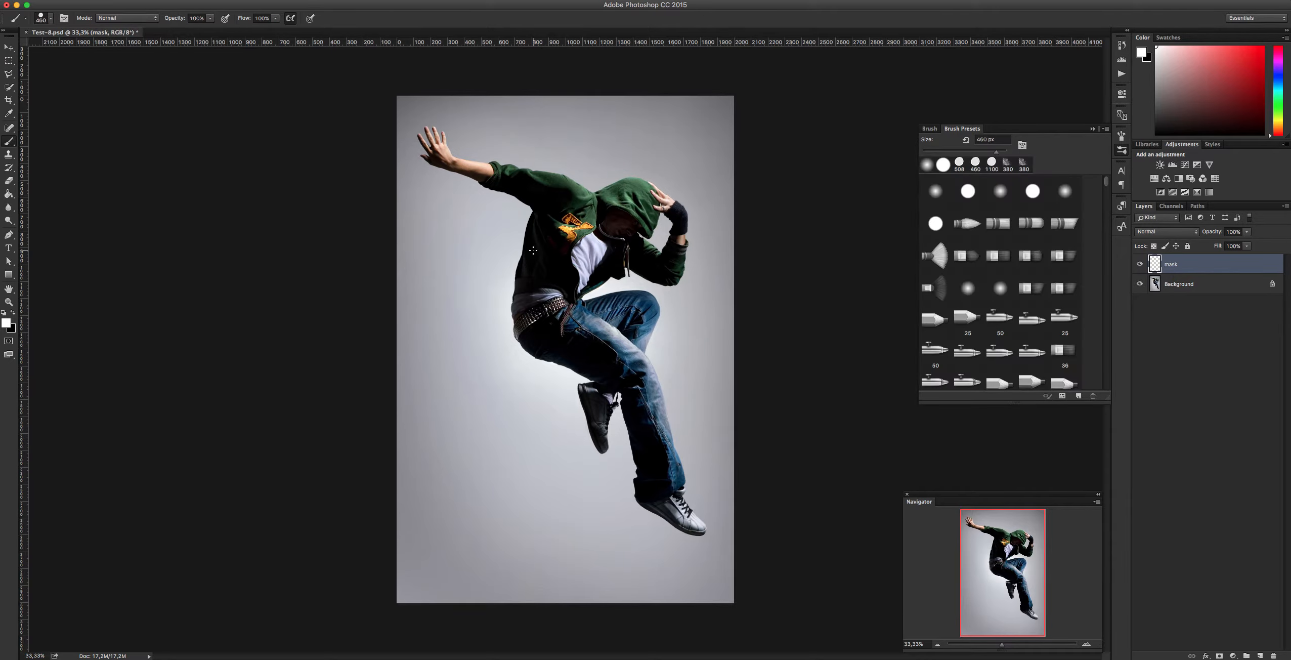
pyautogui.rightClick(533, 250)
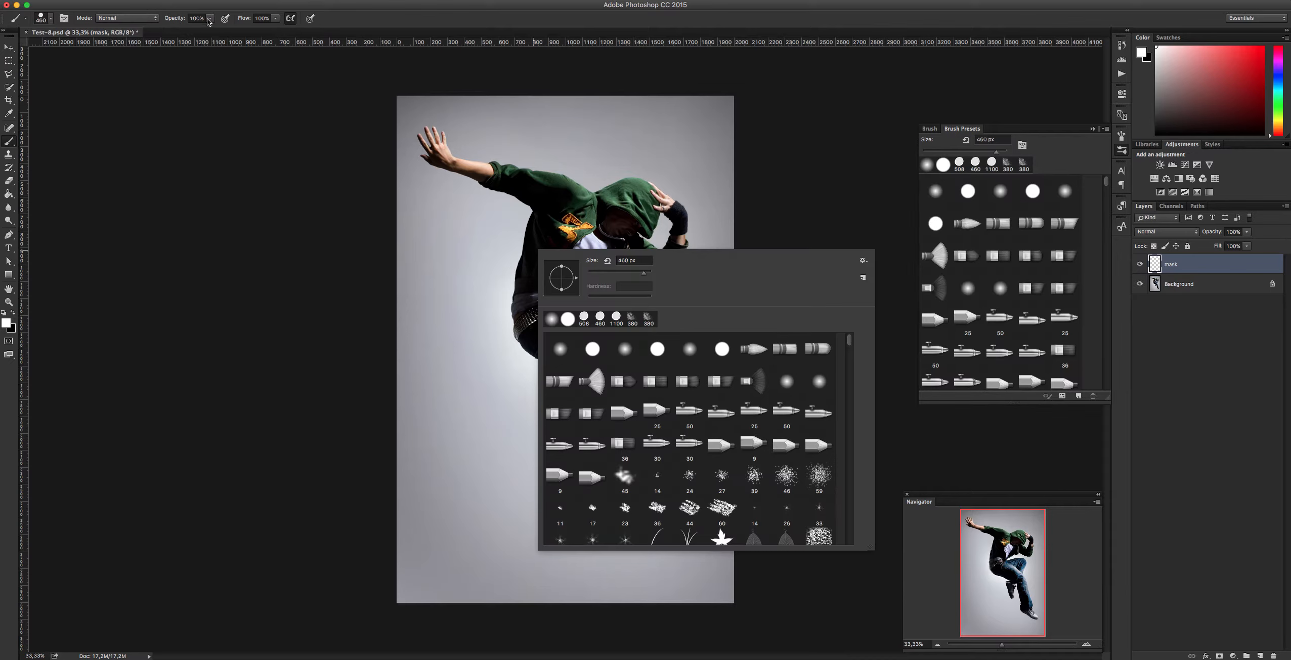
pyautogui.click(572, 340)
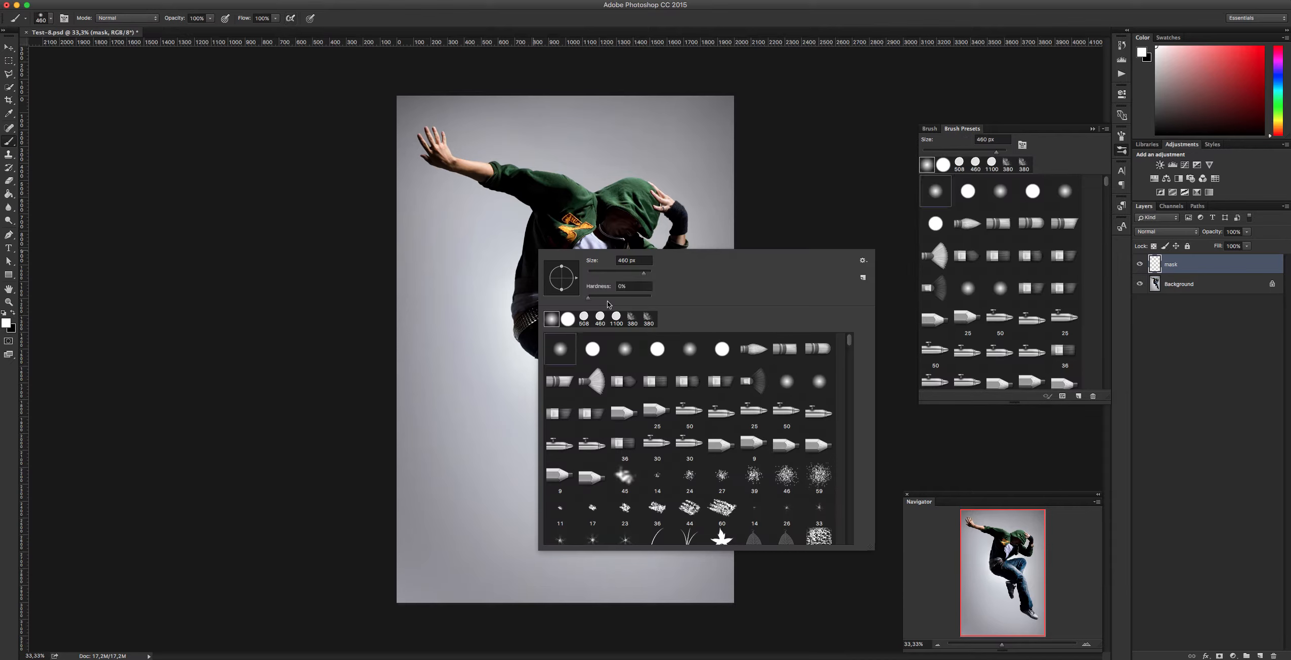
# Step: Set the foreground colour to the green 36be00
pyautogui.click(7, 323)
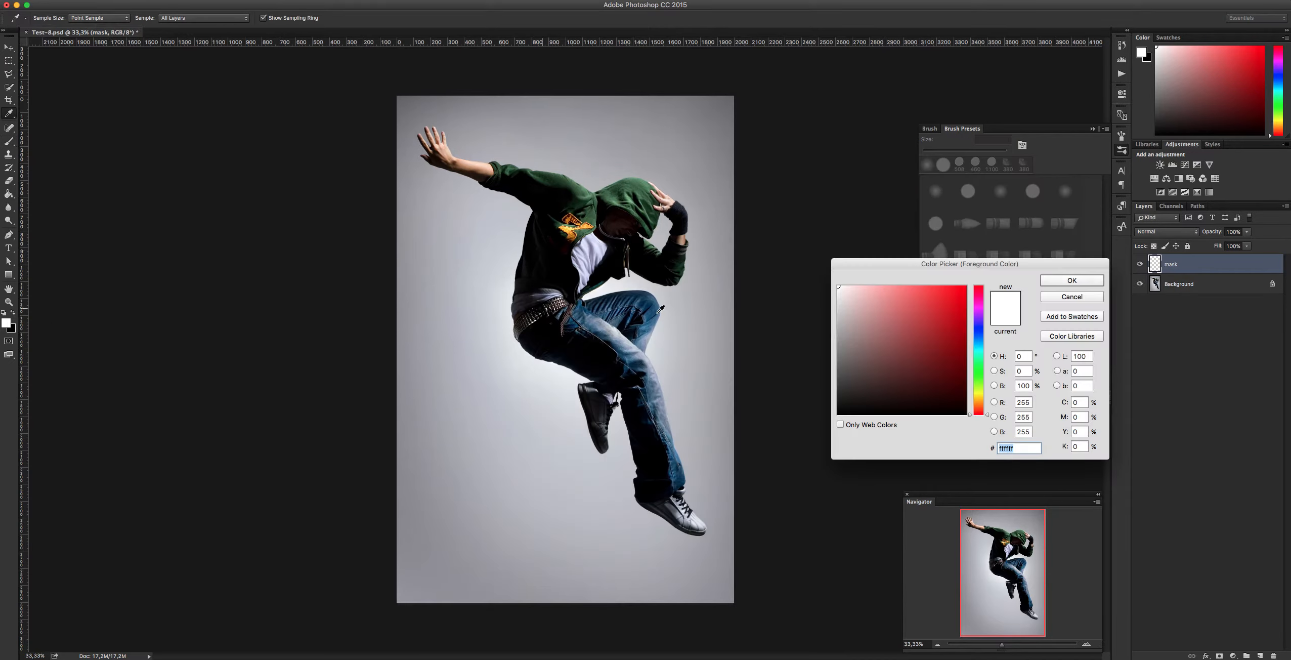
pyautogui.moveTo(950, 295); pyautogui.dragTo(971, 283)
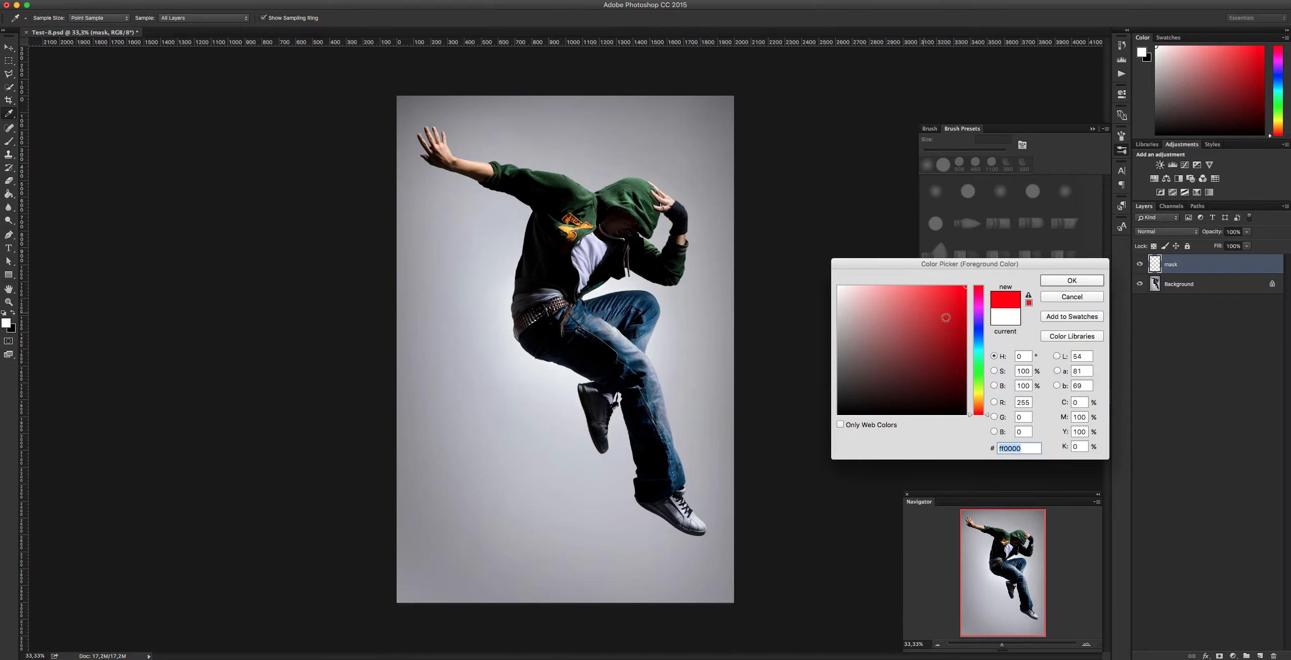
pyautogui.click(965, 318)
pyautogui.moveTo(979, 412)
pyautogui.mouseDown()
pyautogui.moveTo(979, 349)
pyautogui.moveTo(975, 370)
pyautogui.mouseUp()
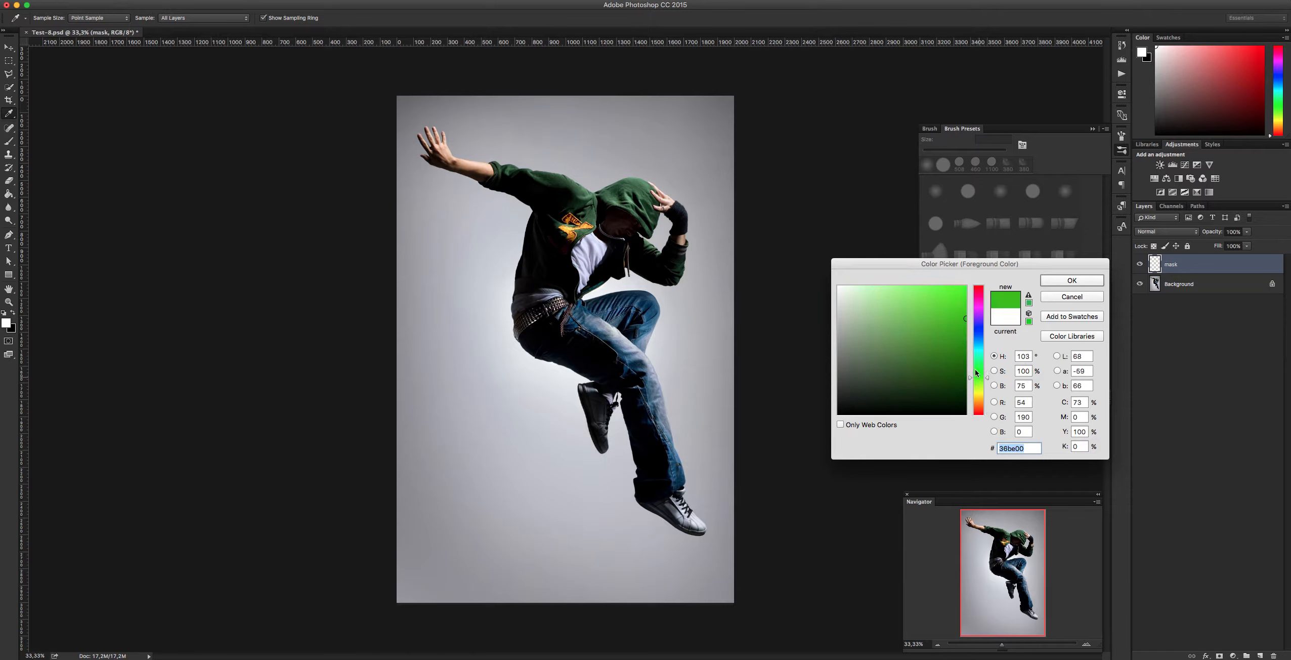
pyautogui.click(1070, 278)
# Step: Set the brush size to 118 px and paint over the entire jumping dancer on the mask layer
pyautogui.press('b')
pyautogui.rightClick(584, 282)
pyautogui.moveTo(671, 303); pyautogui.dragTo(665, 302)
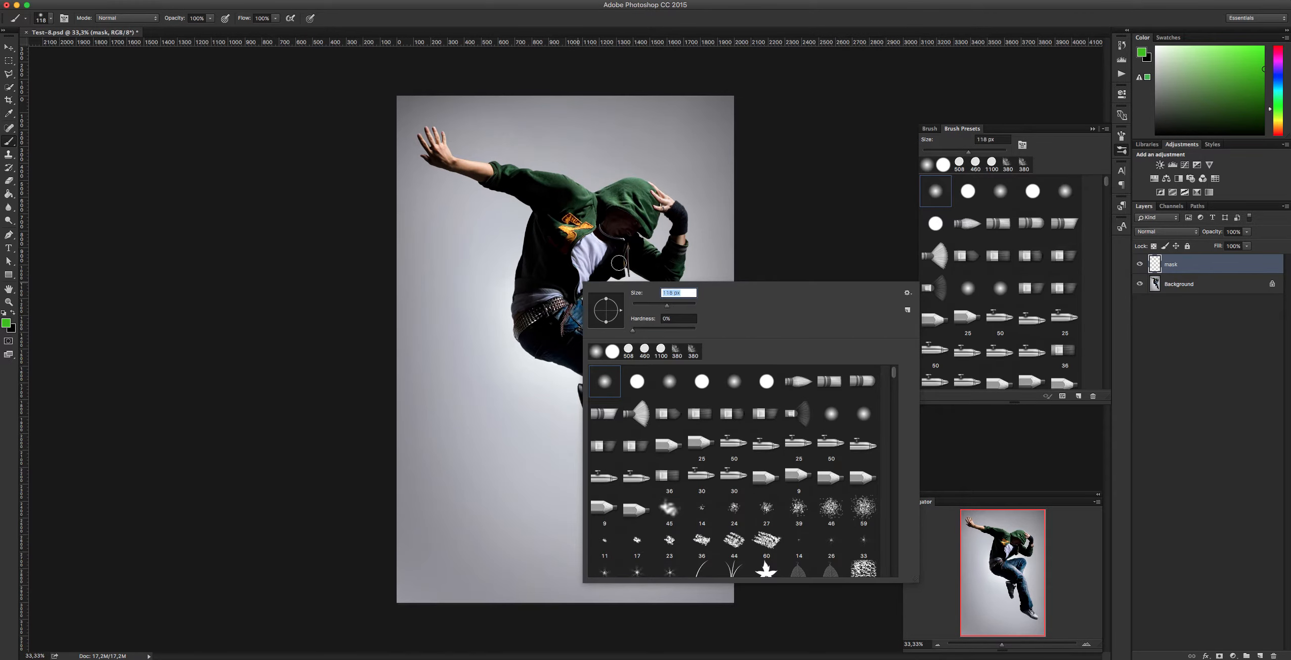
pyautogui.moveTo(587, 215)
pyautogui.mouseDown()
pyautogui.moveTo(582, 243)
pyautogui.moveTo(603, 240)
pyautogui.moveTo(594, 258)
pyautogui.moveTo(582, 235)
pyautogui.moveTo(552, 255)
pyautogui.moveTo(546, 238)
pyautogui.moveTo(525, 321)
pyautogui.moveTo(525, 279)
pyautogui.moveTo(527, 340)
pyautogui.moveTo(607, 378)
pyautogui.moveTo(585, 390)
pyautogui.moveTo(600, 444)
pyautogui.moveTo(614, 387)
pyautogui.moveTo(596, 398)
pyautogui.moveTo(616, 381)
pyautogui.moveTo(629, 394)
pyautogui.moveTo(647, 497)
pyautogui.moveTo(700, 529)
pyautogui.moveTo(668, 502)
pyautogui.moveTo(675, 473)
pyautogui.moveTo(635, 351)
pyautogui.moveTo(650, 313)
pyautogui.moveTo(574, 298)
pyautogui.moveTo(585, 276)
pyautogui.moveTo(570, 283)
pyautogui.moveTo(640, 262)
pyautogui.moveTo(673, 273)
pyautogui.moveTo(681, 233)
pyautogui.moveTo(650, 195)
pyautogui.moveTo(680, 224)
pyautogui.moveTo(657, 271)
pyautogui.moveTo(680, 232)
pyautogui.moveTo(649, 255)
pyautogui.moveTo(620, 243)
pyautogui.moveTo(551, 298)
pyautogui.moveTo(540, 270)
pyautogui.moveTo(526, 278)
pyautogui.moveTo(537, 203)
pyautogui.moveTo(456, 169)
pyautogui.moveTo(425, 141)
pyautogui.moveTo(435, 132)
pyautogui.moveTo(449, 154)
pyautogui.moveTo(599, 205)
pyautogui.moveTo(475, 168)
pyautogui.moveTo(555, 203)
pyautogui.moveTo(535, 252)
pyautogui.moveTo(568, 230)
pyautogui.moveTo(553, 227)
pyautogui.moveTo(529, 261)
pyautogui.moveTo(581, 237)
pyautogui.moveTo(586, 272)
pyautogui.moveTo(552, 278)
pyautogui.moveTo(549, 330)
pyautogui.moveTo(577, 348)
pyautogui.moveTo(584, 324)
pyautogui.moveTo(582, 342)
pyautogui.moveTo(628, 323)
pyautogui.moveTo(602, 351)
pyautogui.moveTo(628, 362)
pyautogui.moveTo(598, 357)
pyautogui.mouseUp()
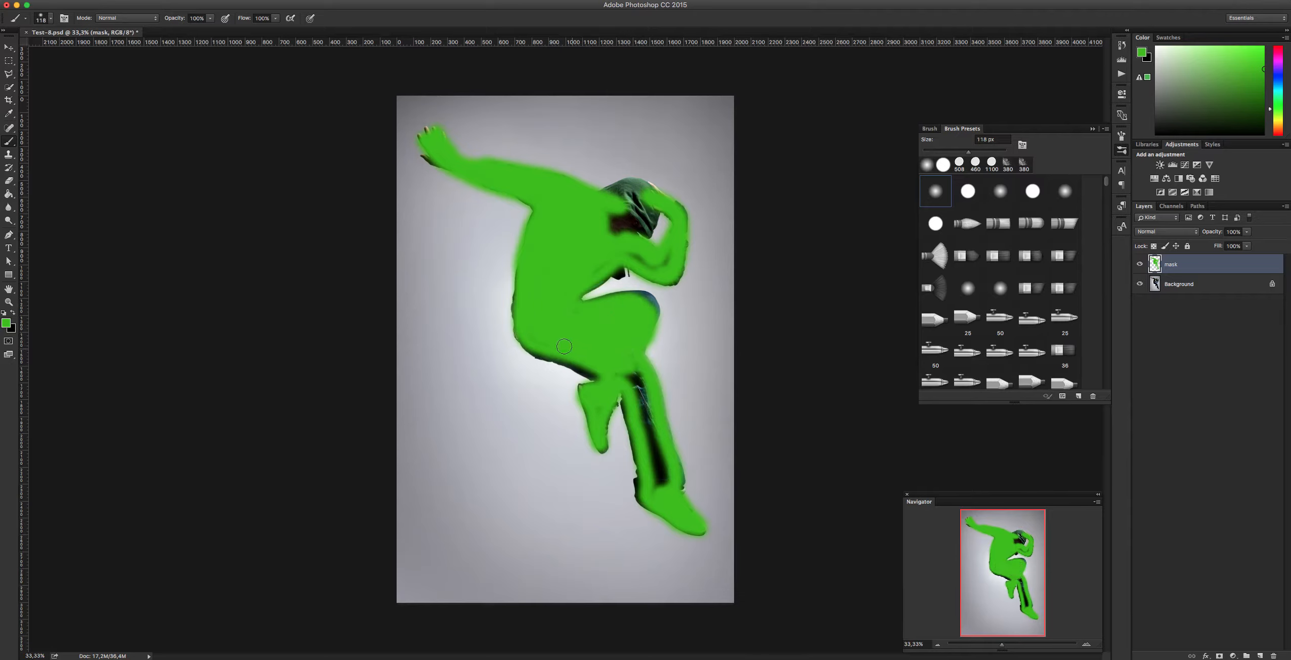
pyautogui.moveTo(632, 249)
pyautogui.mouseDown()
pyautogui.moveTo(673, 253)
pyautogui.moveTo(677, 214)
pyautogui.moveTo(648, 192)
pyautogui.moveTo(610, 197)
pyautogui.moveTo(633, 189)
pyautogui.moveTo(650, 203)
pyautogui.moveTo(648, 225)
pyautogui.moveTo(611, 221)
pyautogui.moveTo(634, 234)
pyautogui.moveTo(648, 194)
pyautogui.mouseUp()
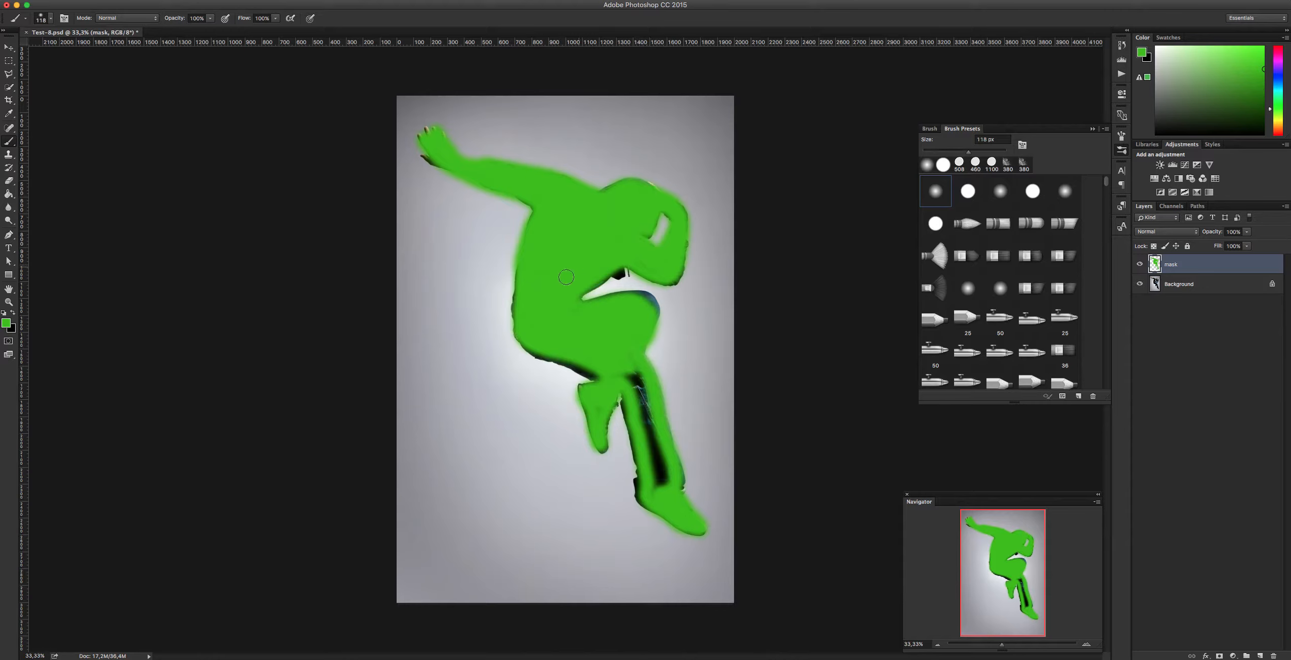
pyautogui.moveTo(632, 302)
pyautogui.mouseDown()
pyautogui.moveTo(631, 368)
pyautogui.moveTo(653, 416)
pyautogui.moveTo(648, 386)
pyautogui.moveTo(629, 376)
pyautogui.moveTo(662, 488)
pyautogui.moveTo(619, 378)
pyautogui.mouseUp()
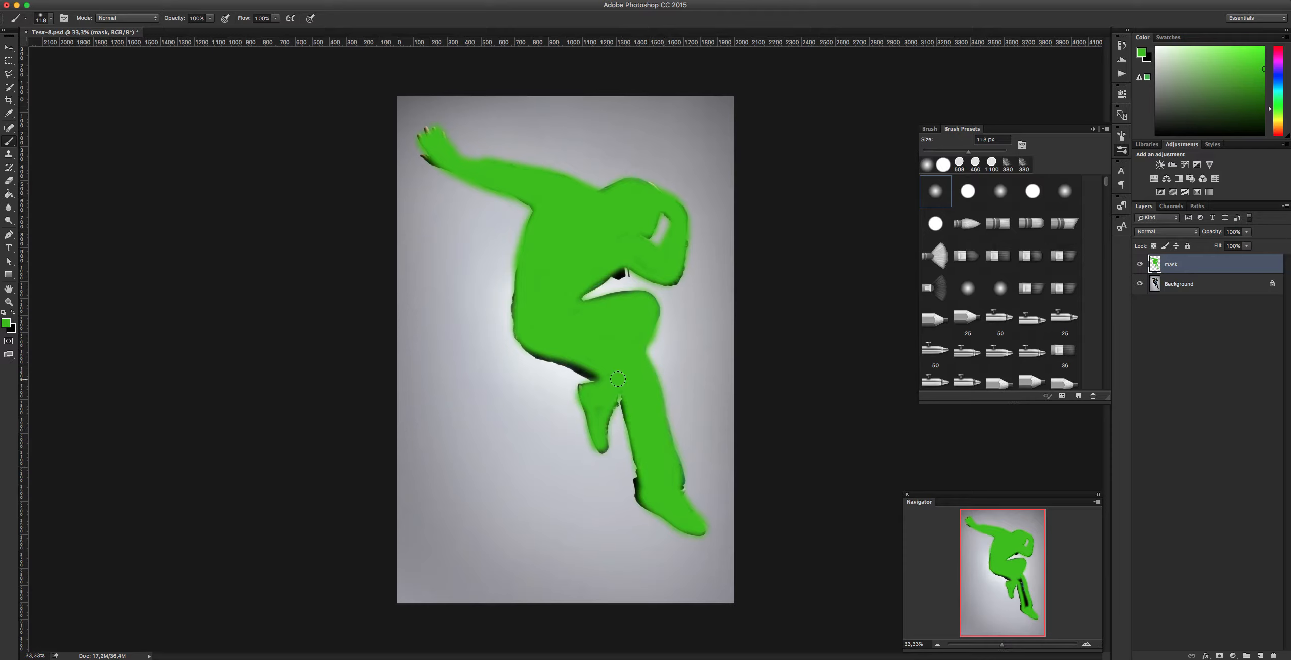
pyautogui.moveTo(673, 470); pyautogui.dragTo(678, 486)
pyautogui.press('v')
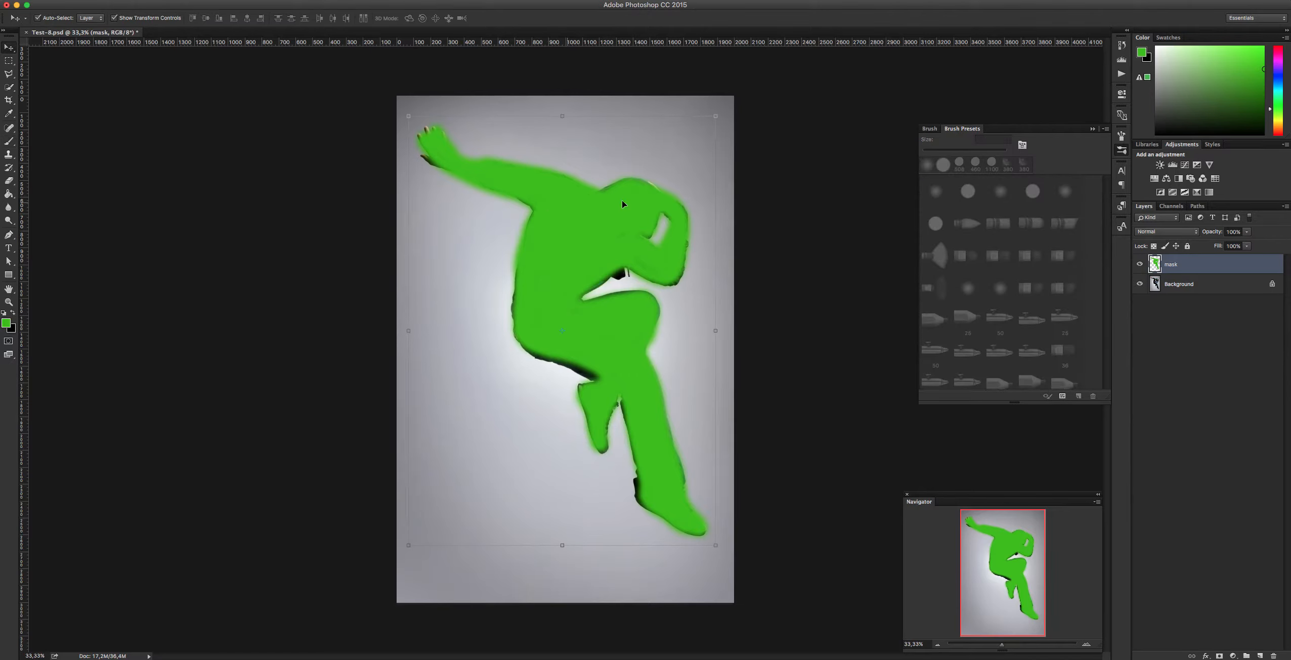
# Step: Play the "Create main image" action from the Animated Circles set and dismiss its closing message
pyautogui.click(1121, 74)
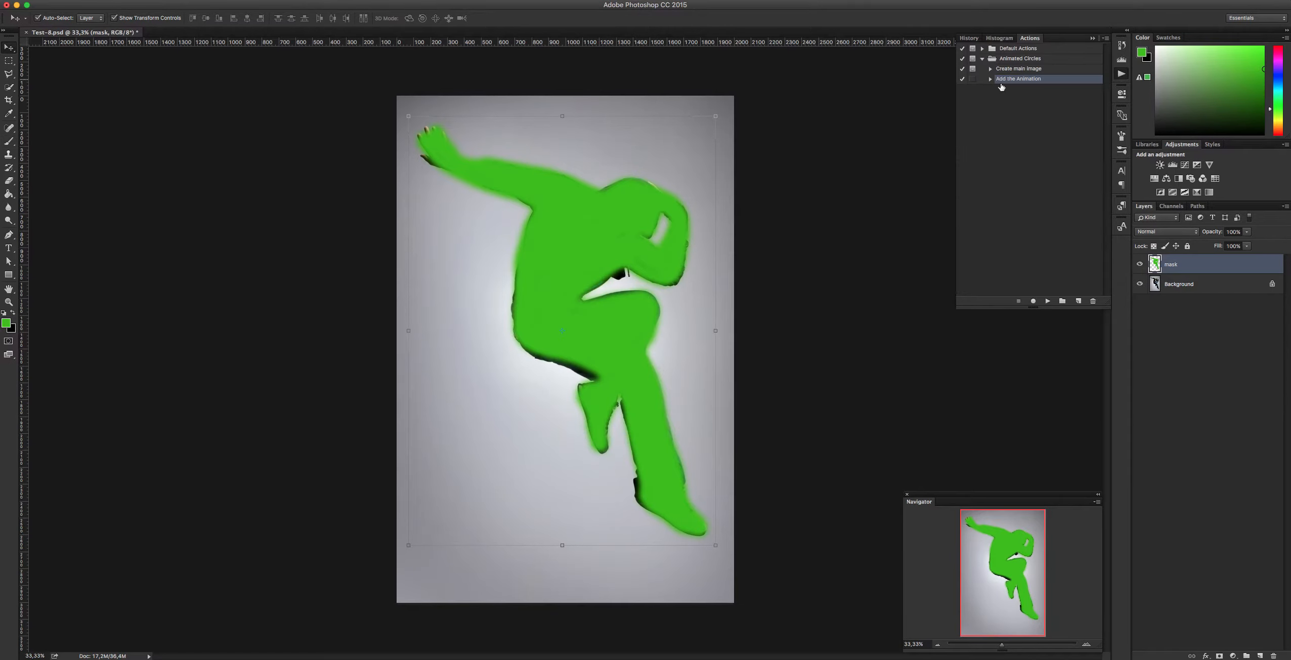
pyautogui.click(1014, 70)
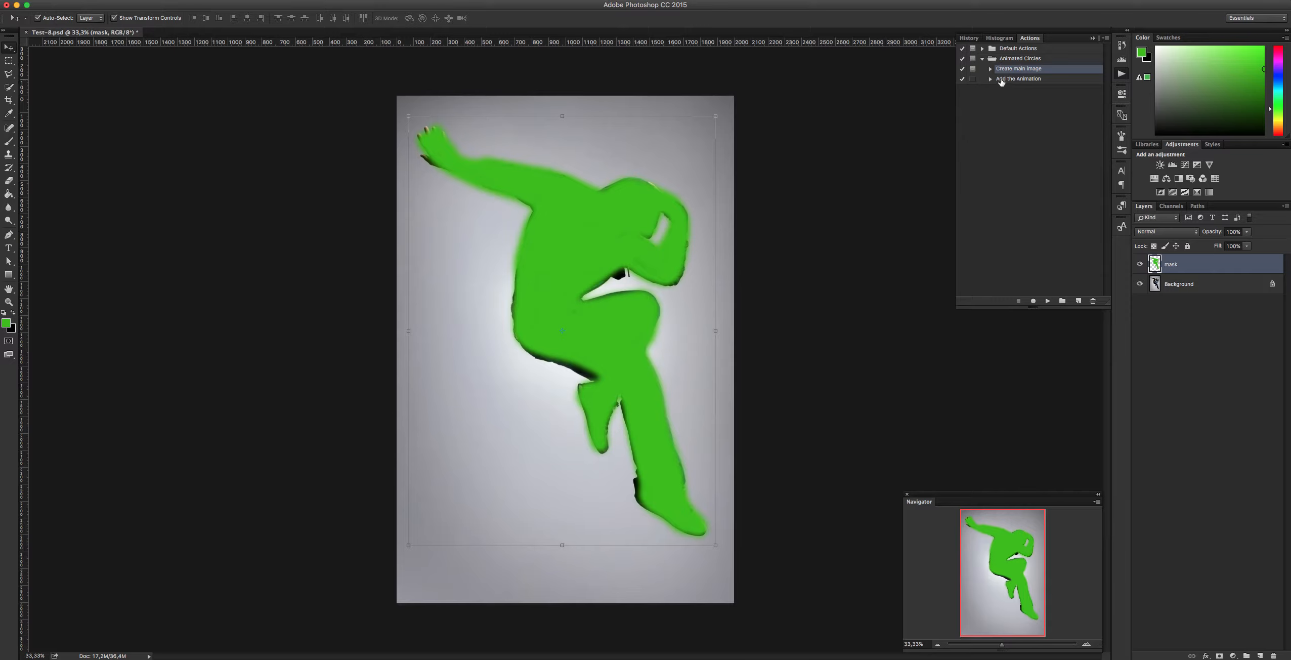
pyautogui.click(1018, 79)
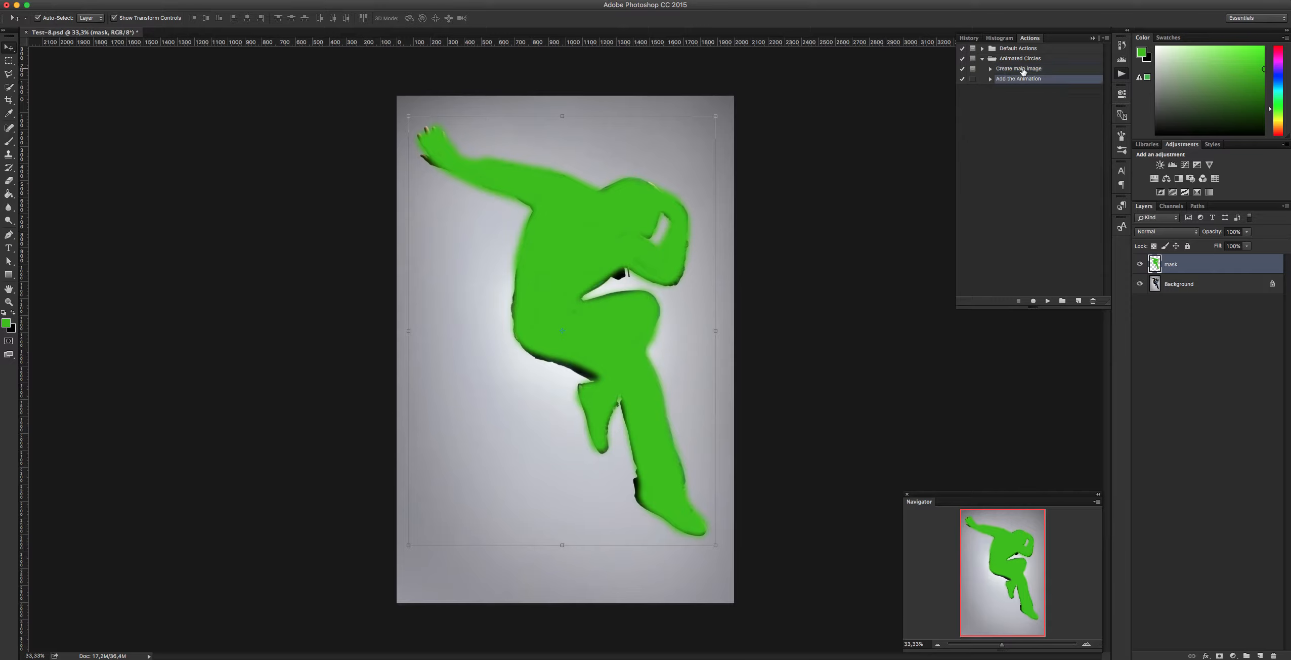
pyautogui.click(1022, 69)
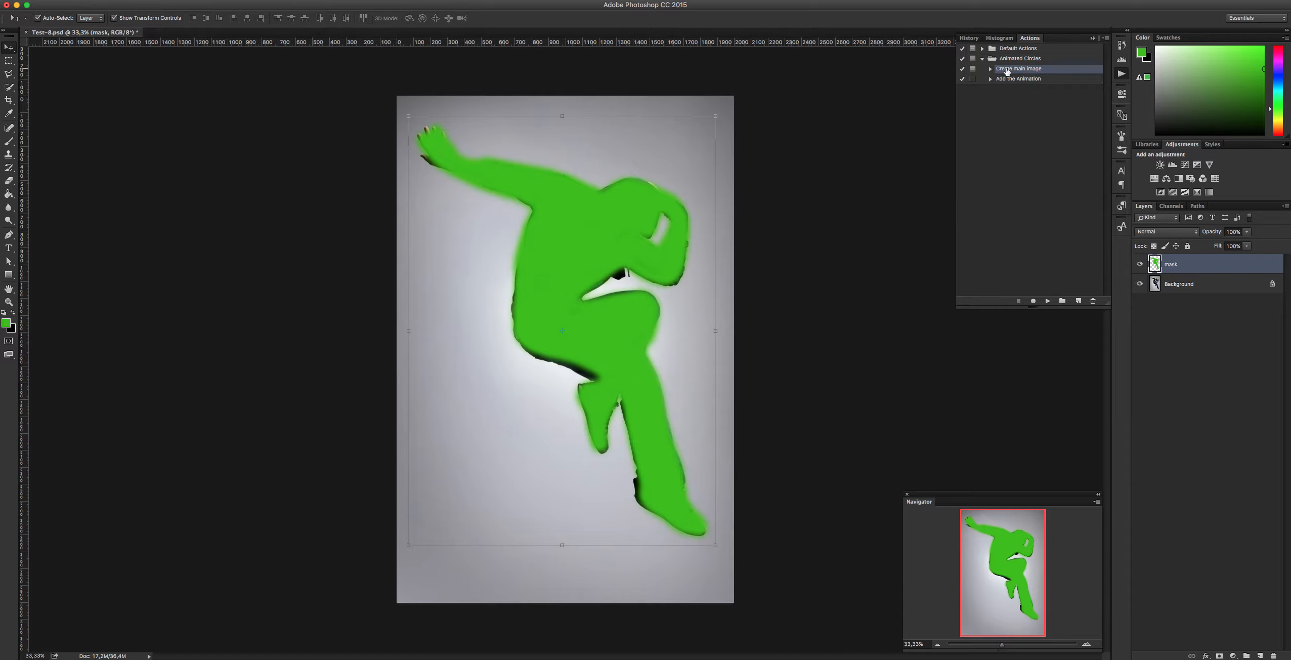
pyautogui.click(1047, 302)
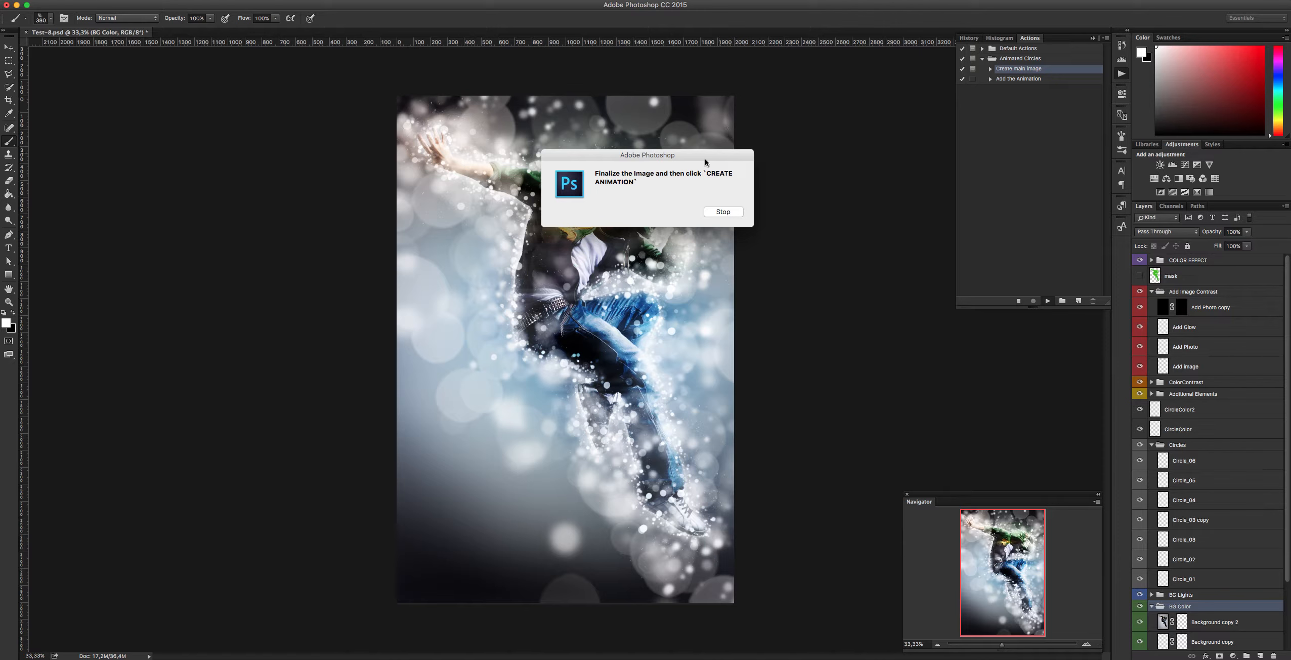
pyautogui.click(722, 211)
# Step: Collapse the Circles and Add Image Contrast layer groups
pyautogui.click(1044, 79)
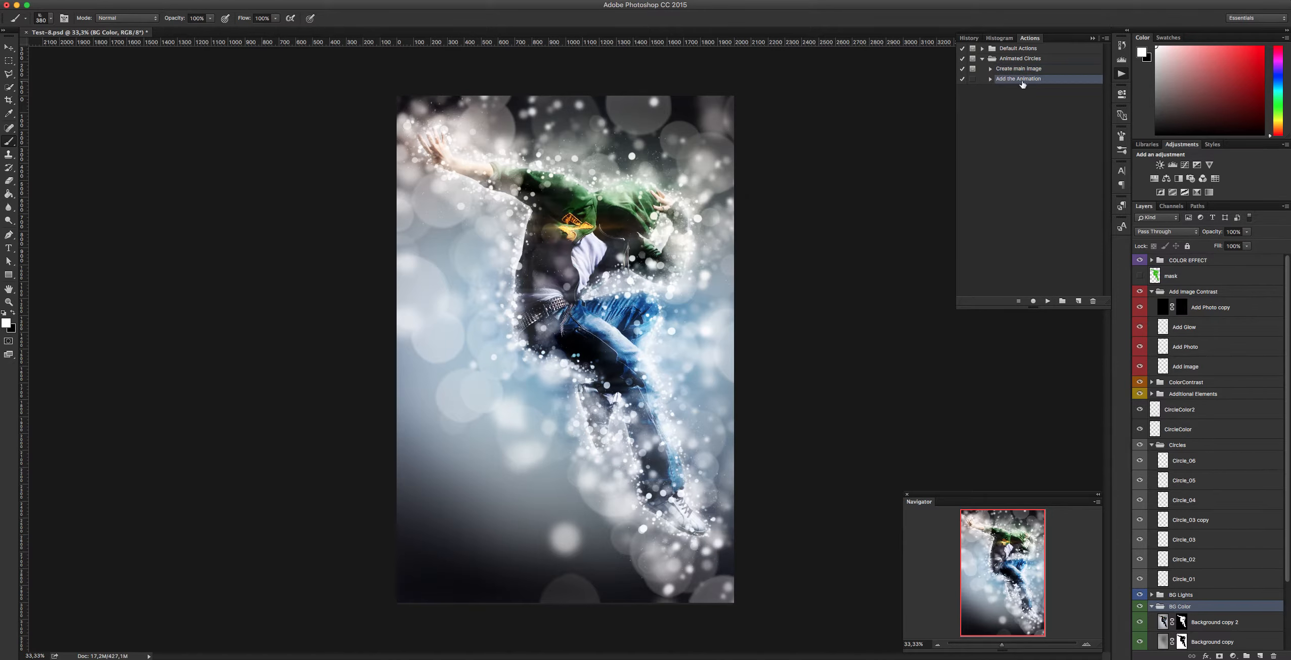
pyautogui.click(1026, 70)
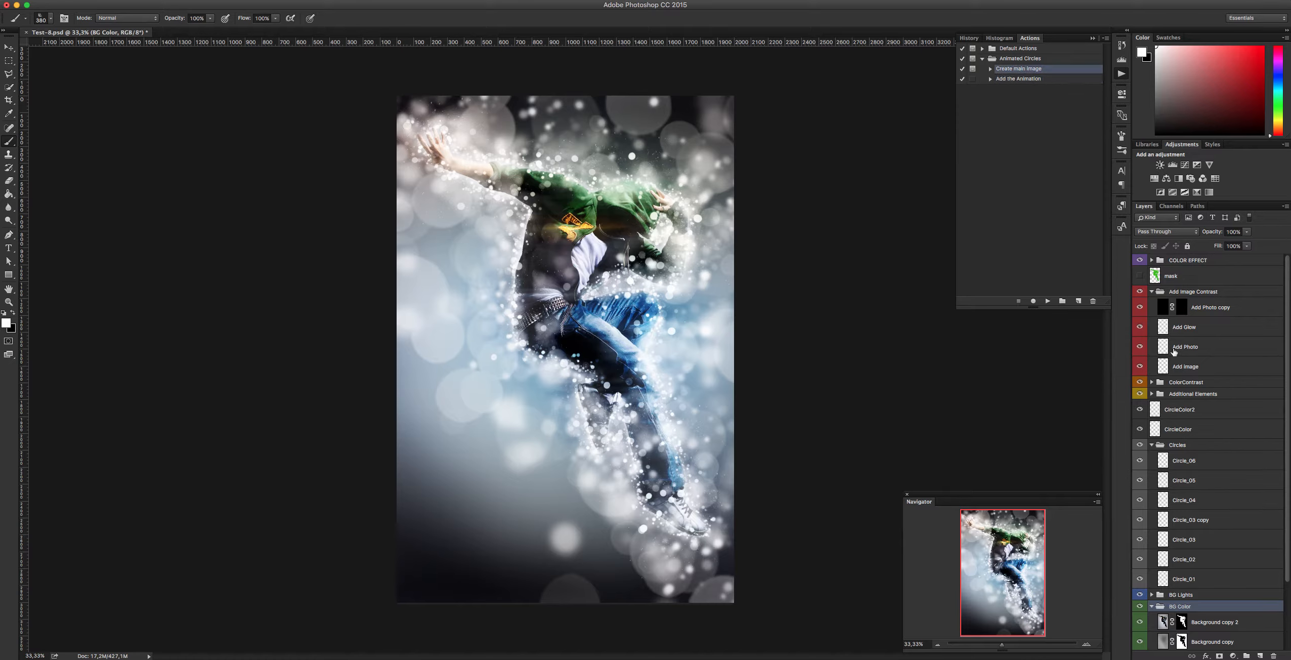
pyautogui.click(1152, 444)
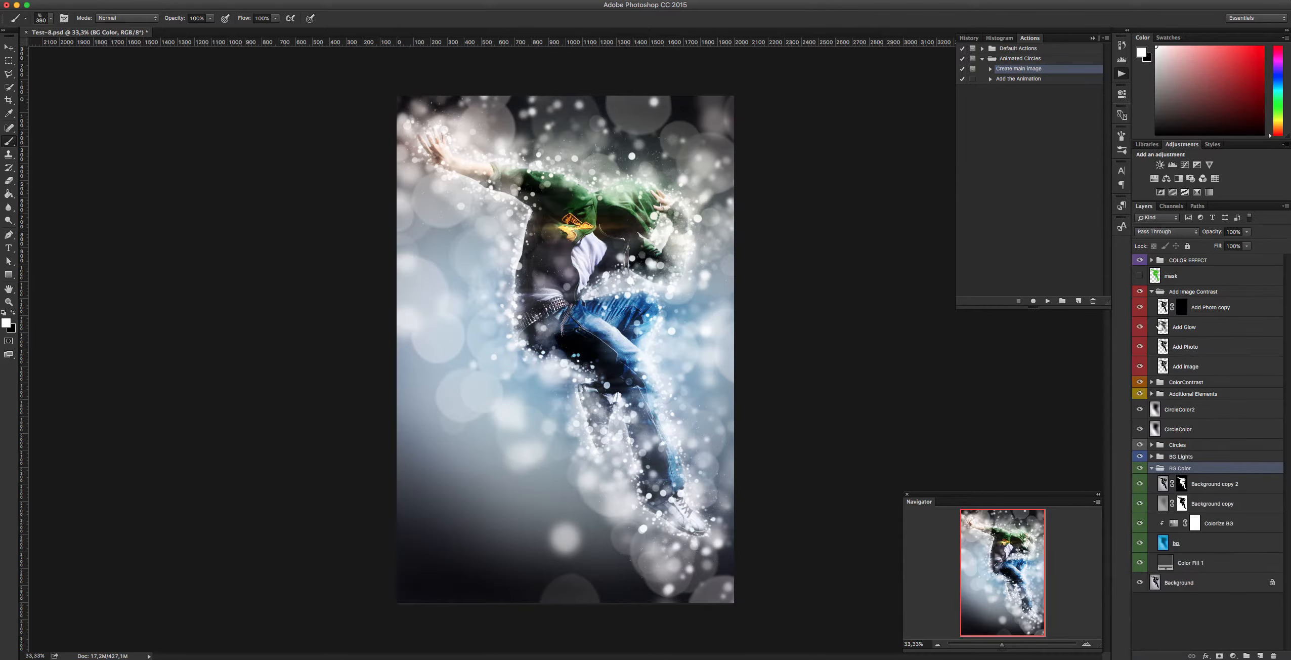
pyautogui.click(1151, 291)
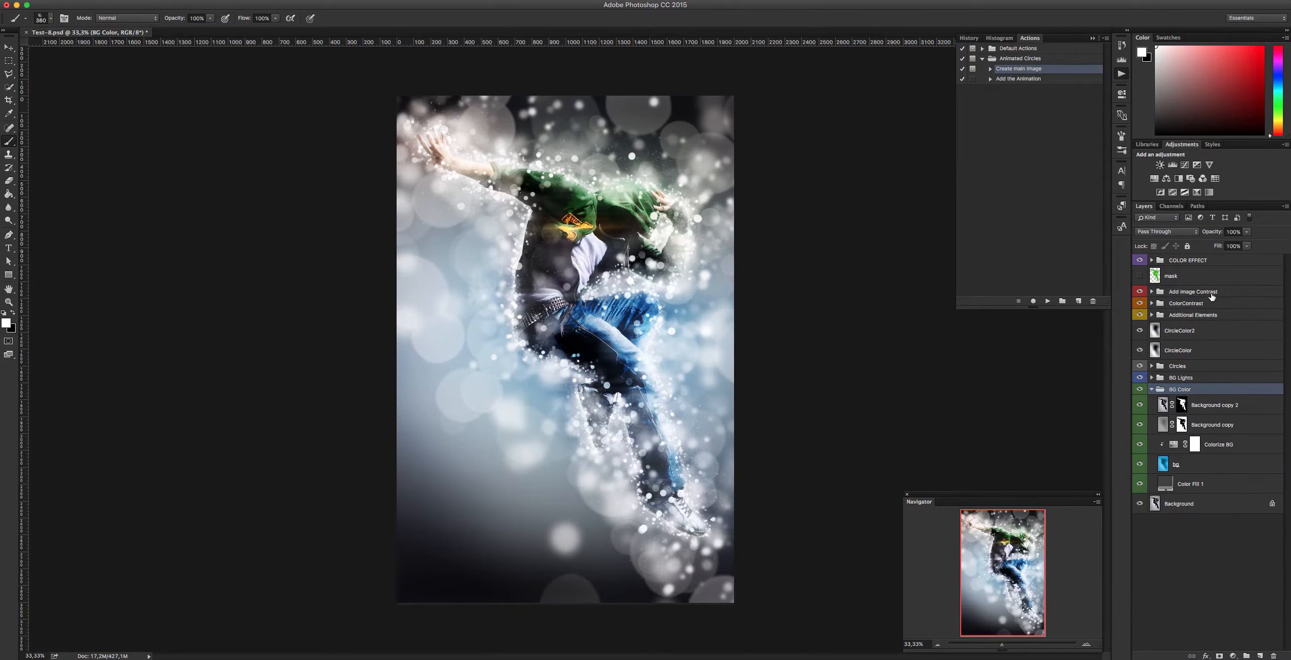
# Step: Expand the COLOR EFFECT layer group and collapse its ten subgroups, Color_10 through Color_01
pyautogui.click(1172, 261)
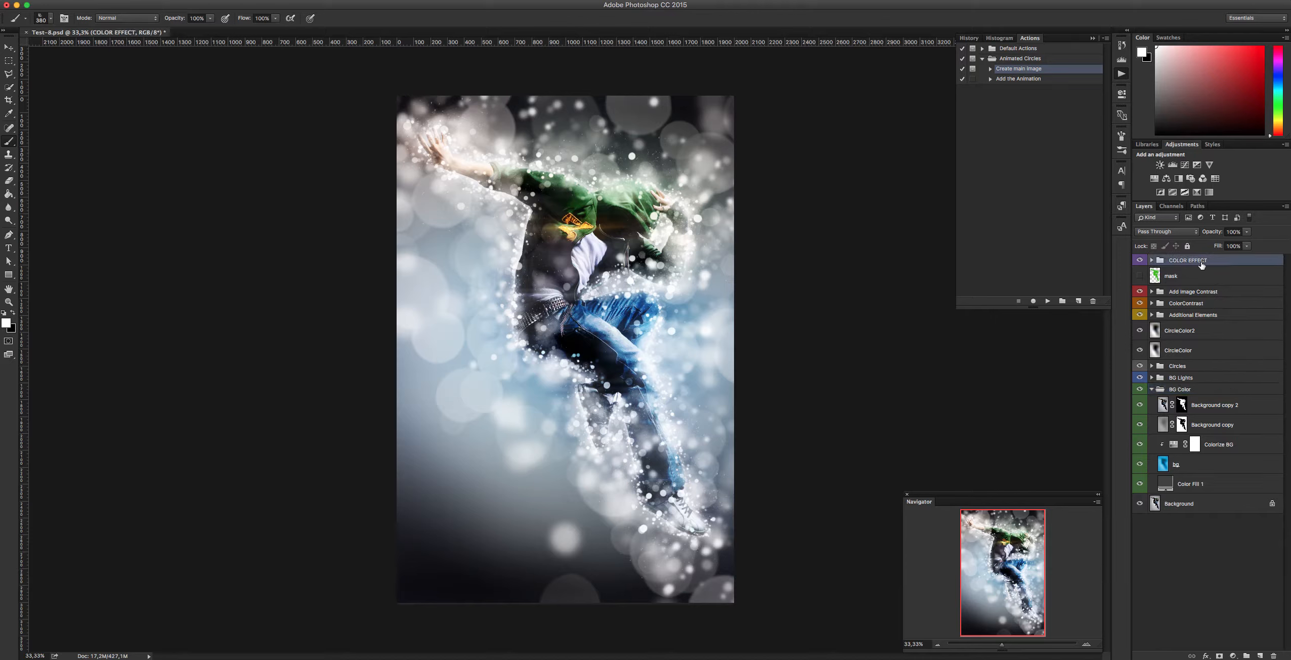
pyautogui.click(1151, 260)
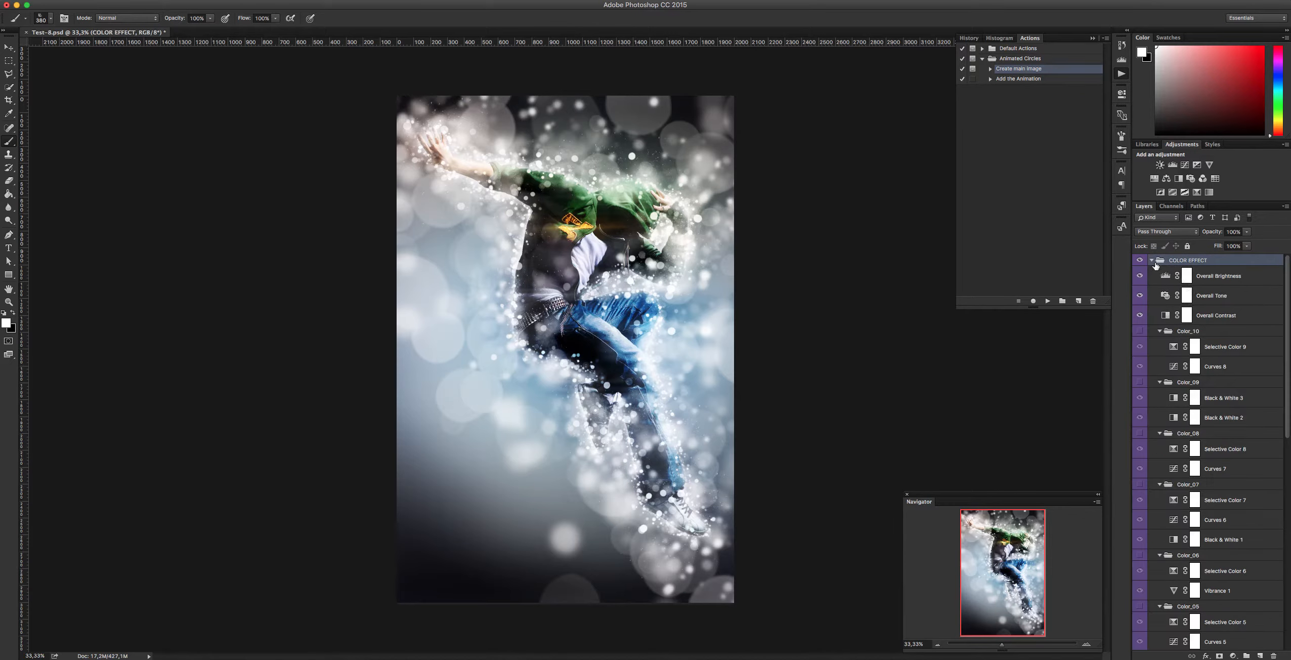
pyautogui.click(1159, 331)
pyautogui.click(1159, 342)
pyautogui.click(1160, 354)
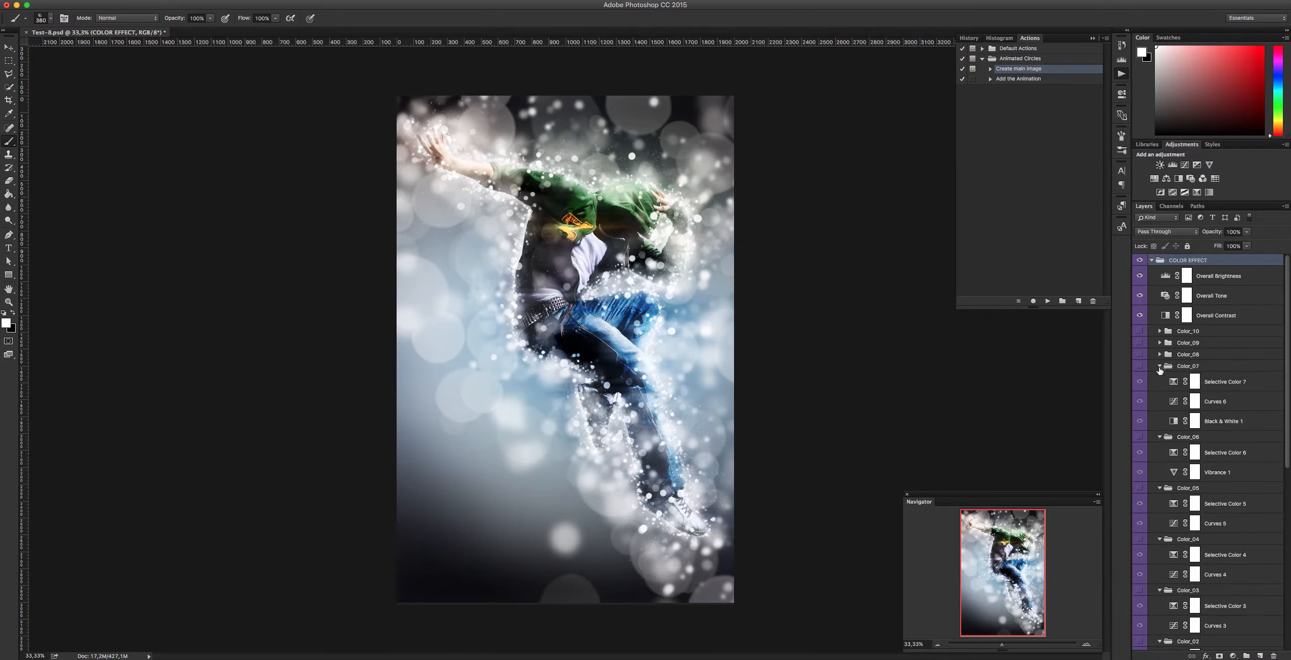
pyautogui.click(1160, 366)
pyautogui.click(1160, 378)
pyautogui.click(1160, 389)
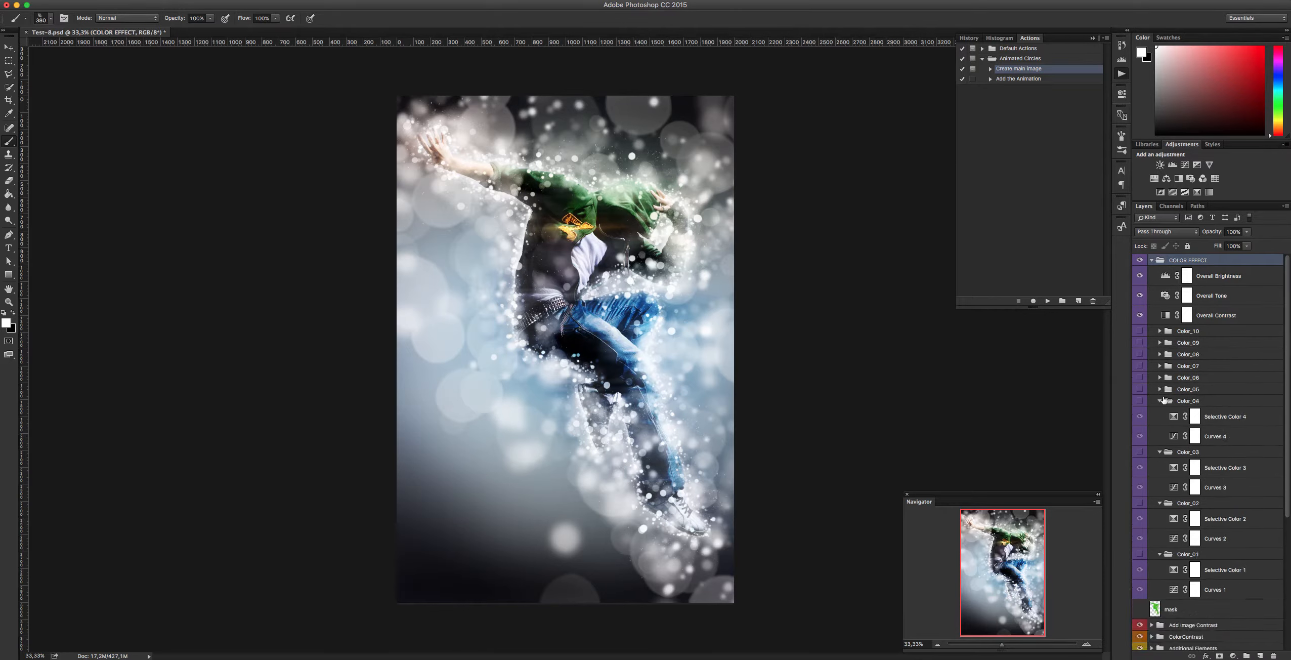
pyautogui.click(1160, 400)
pyautogui.click(1159, 412)
pyautogui.click(1160, 424)
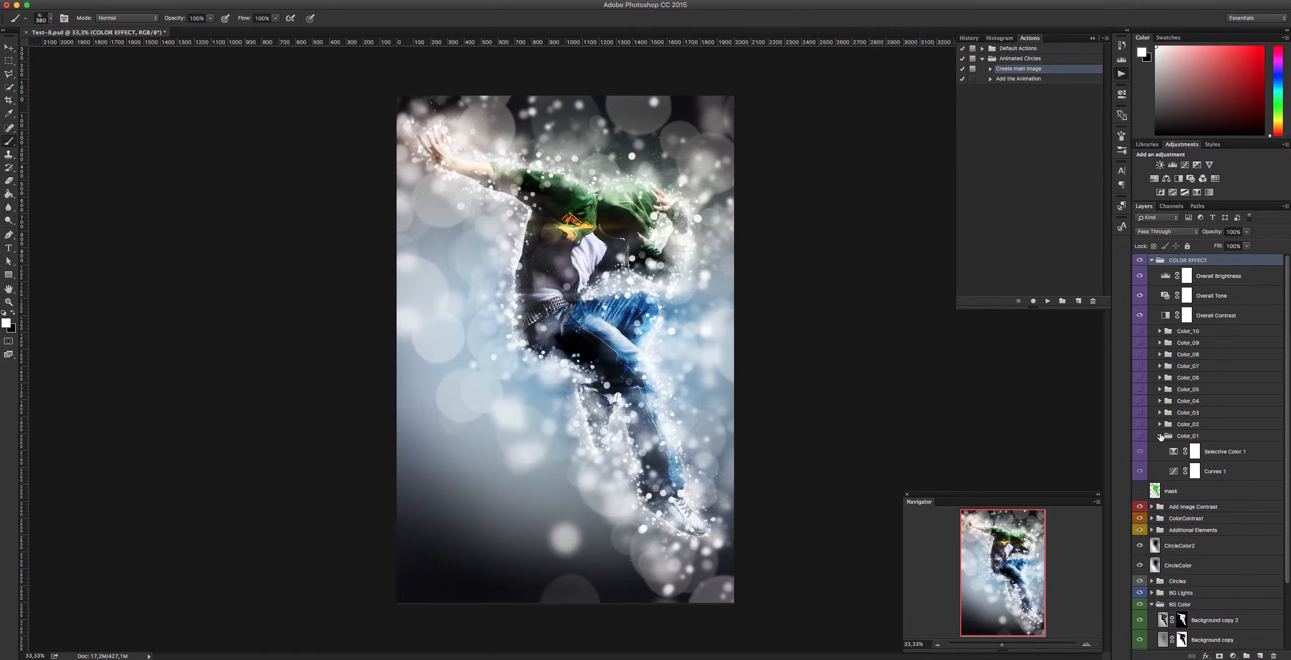
pyautogui.click(1159, 436)
# Step: Preview the colour looks Color_01 through Color_05 one at a time and leave only Color_06 switched on
pyautogui.click(1140, 436)
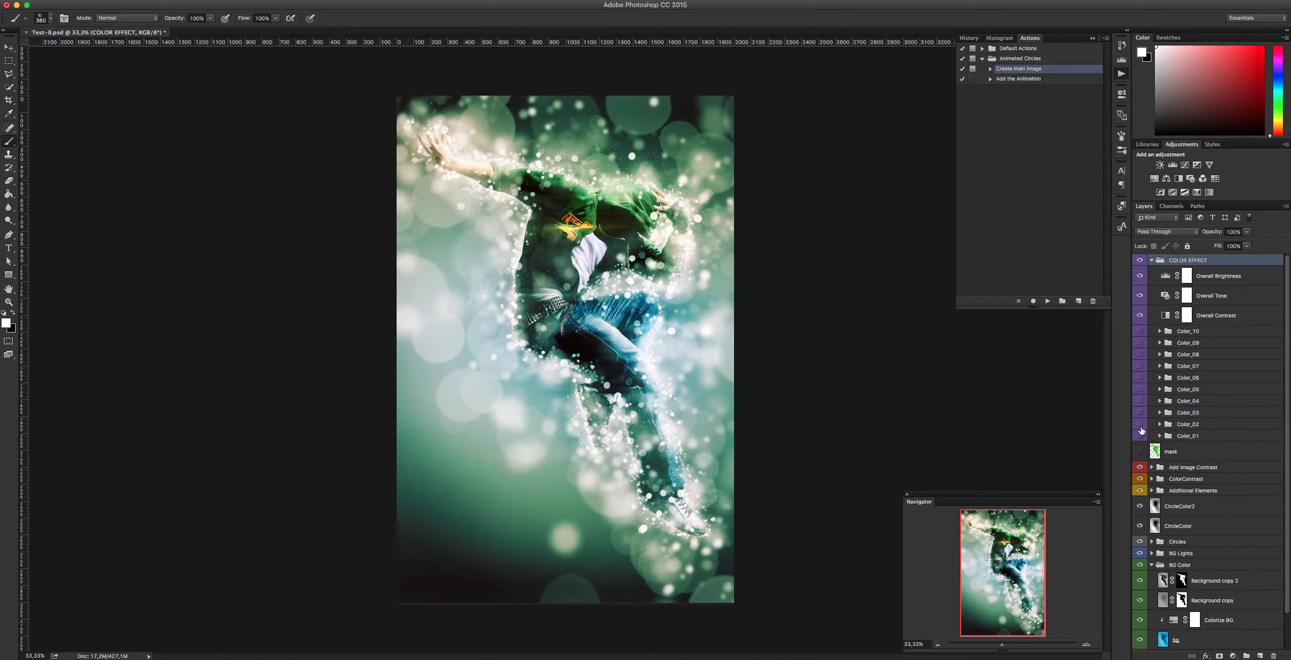
pyautogui.click(1140, 425)
pyautogui.click(1140, 425)
pyautogui.click(1141, 413)
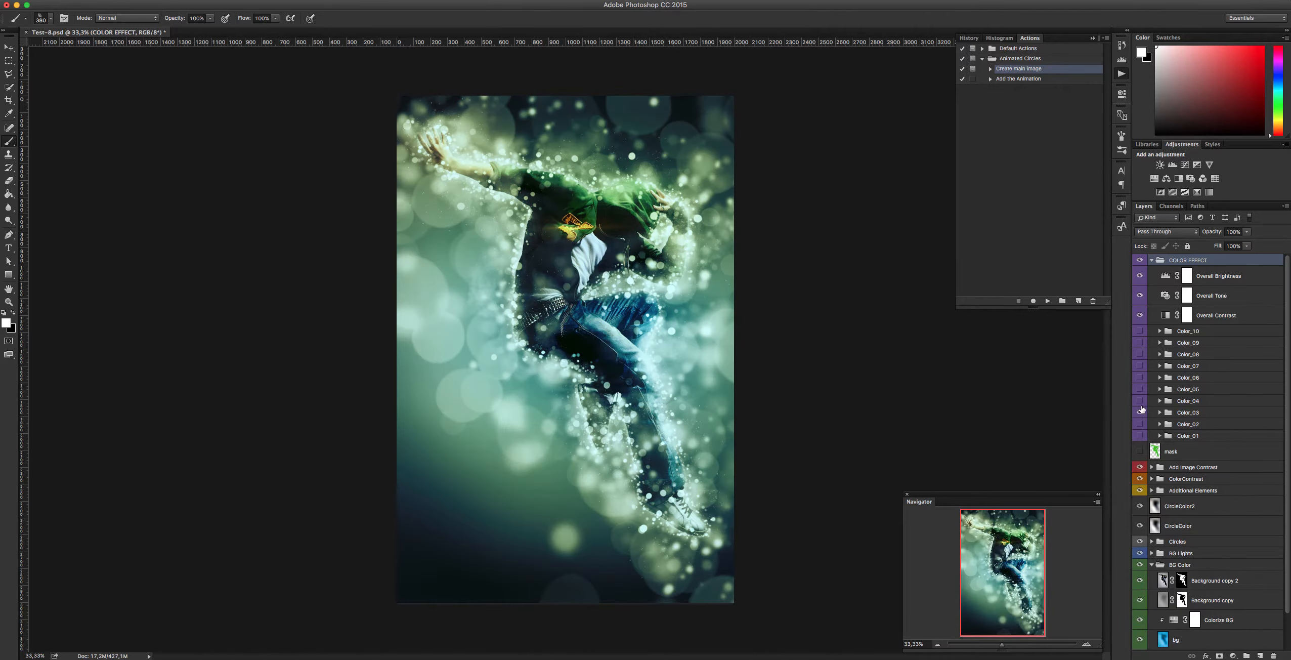
pyautogui.click(1140, 412)
pyautogui.click(1140, 401)
pyautogui.click(1140, 401)
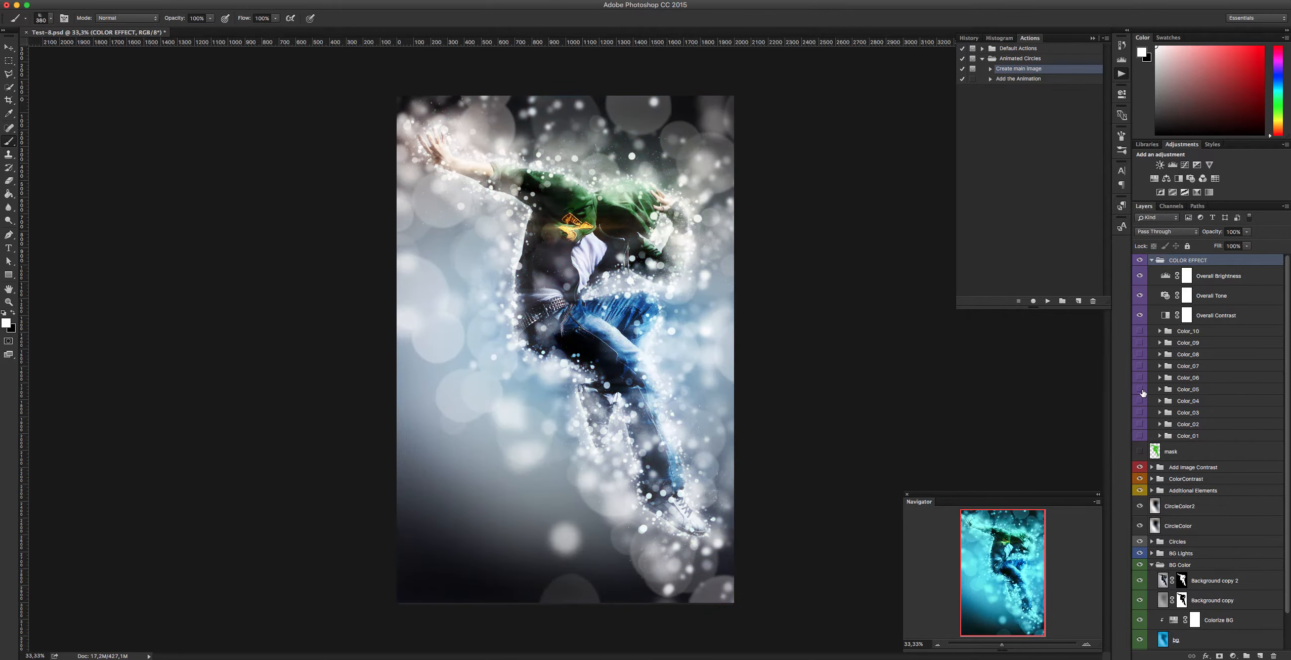
pyautogui.click(1140, 389)
pyautogui.click(1140, 389)
pyautogui.click(1139, 377)
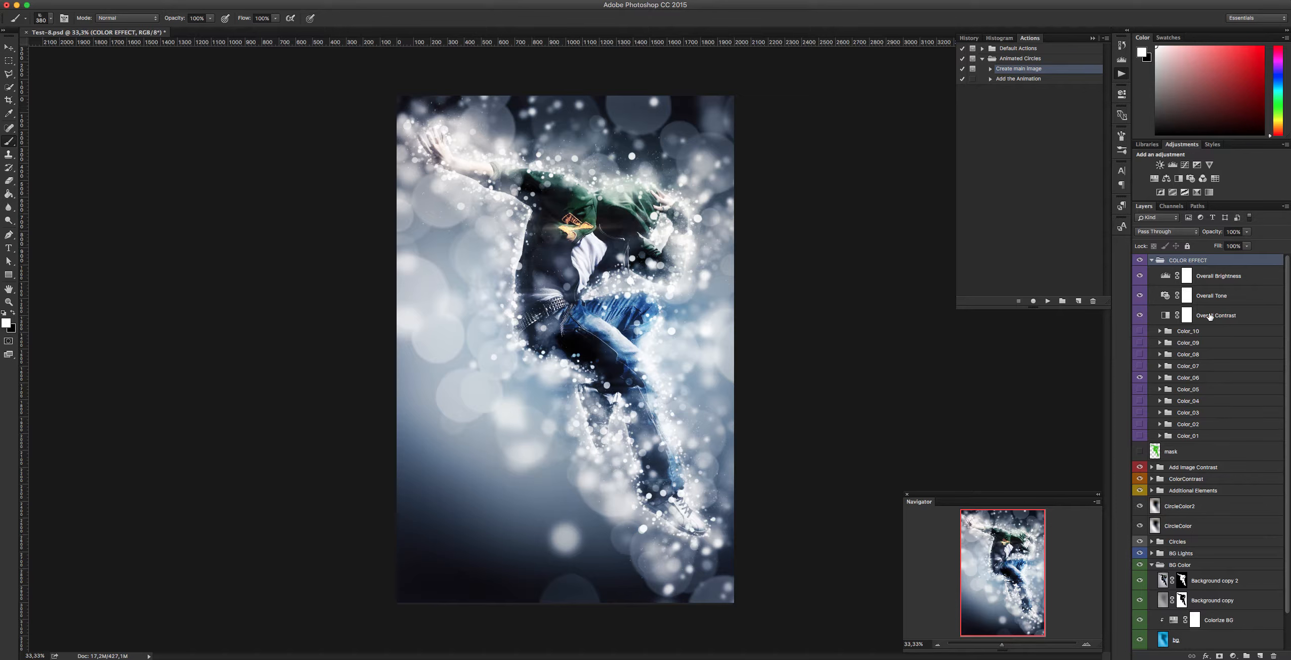
# Step: Look at the Overall Contrast layer's settings and set the Overall Tone layer's opacity to 100%
pyautogui.click(1171, 312)
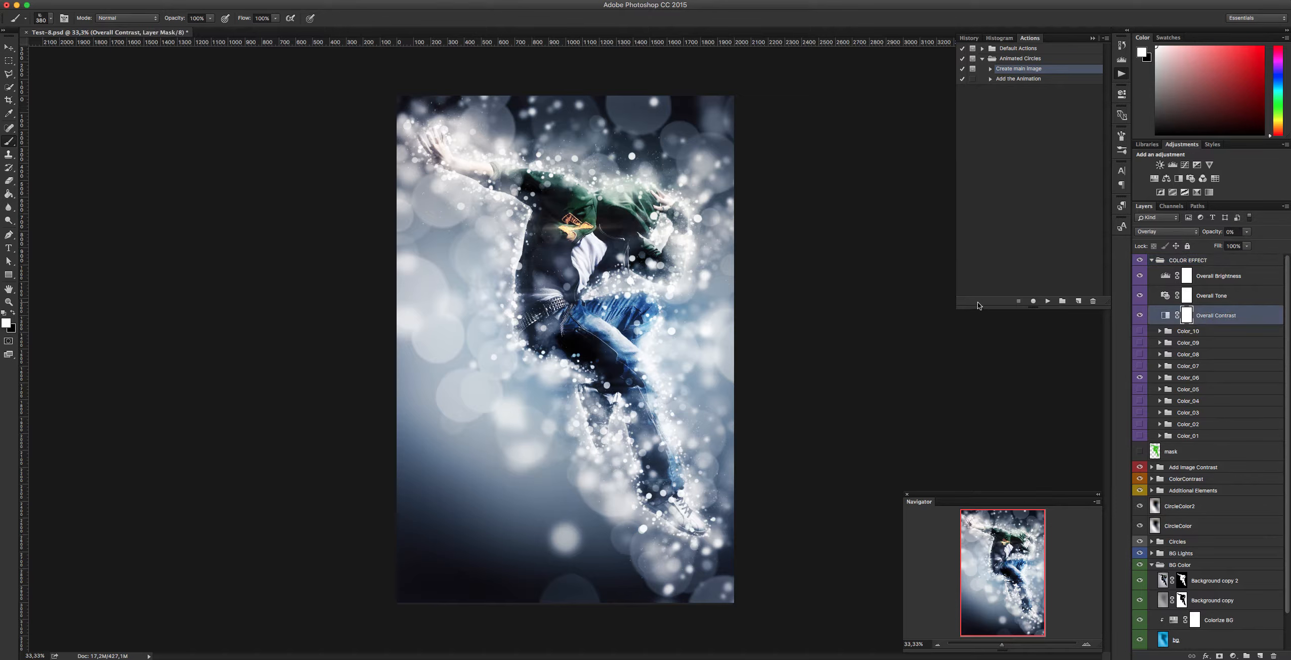
pyautogui.click(1247, 246)
pyautogui.click(1162, 295)
pyautogui.click(1162, 294)
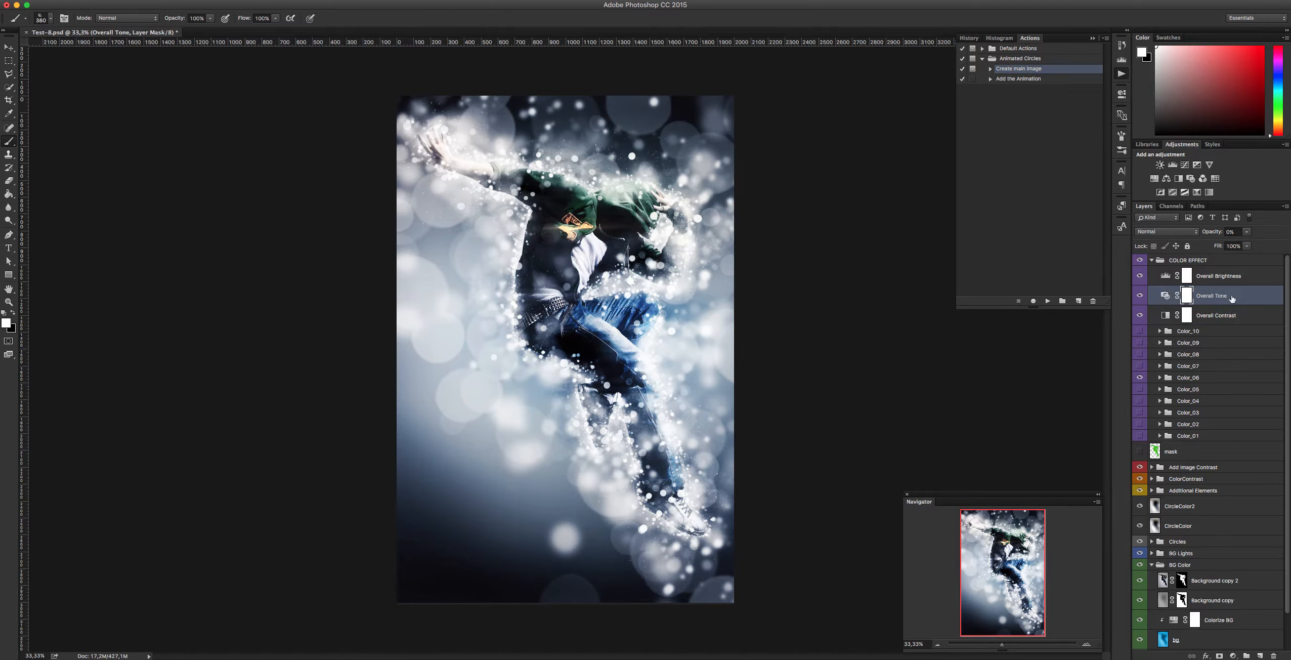
pyautogui.click(1246, 246)
pyautogui.moveTo(1240, 245); pyautogui.dragTo(1282, 245)
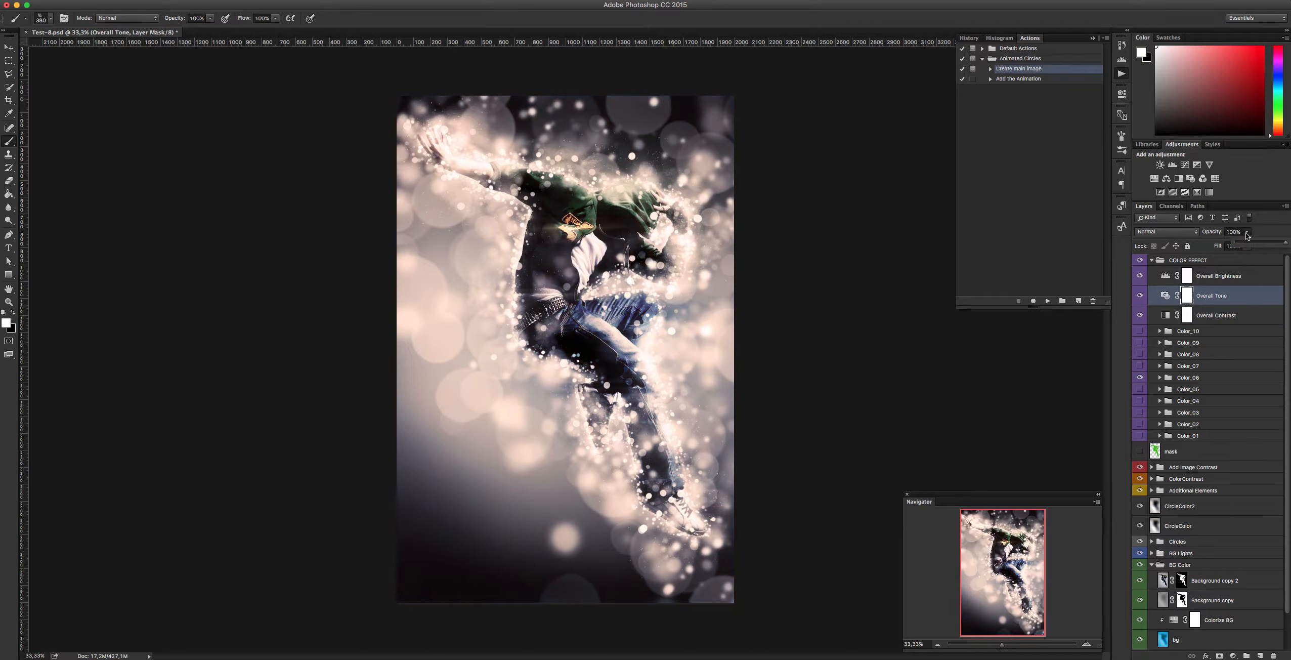
# Step: Switch the Overall Tone photo filter to a custom colour and pick a muted blue with a hue of about 195°
pyautogui.doubleClick(1165, 295)
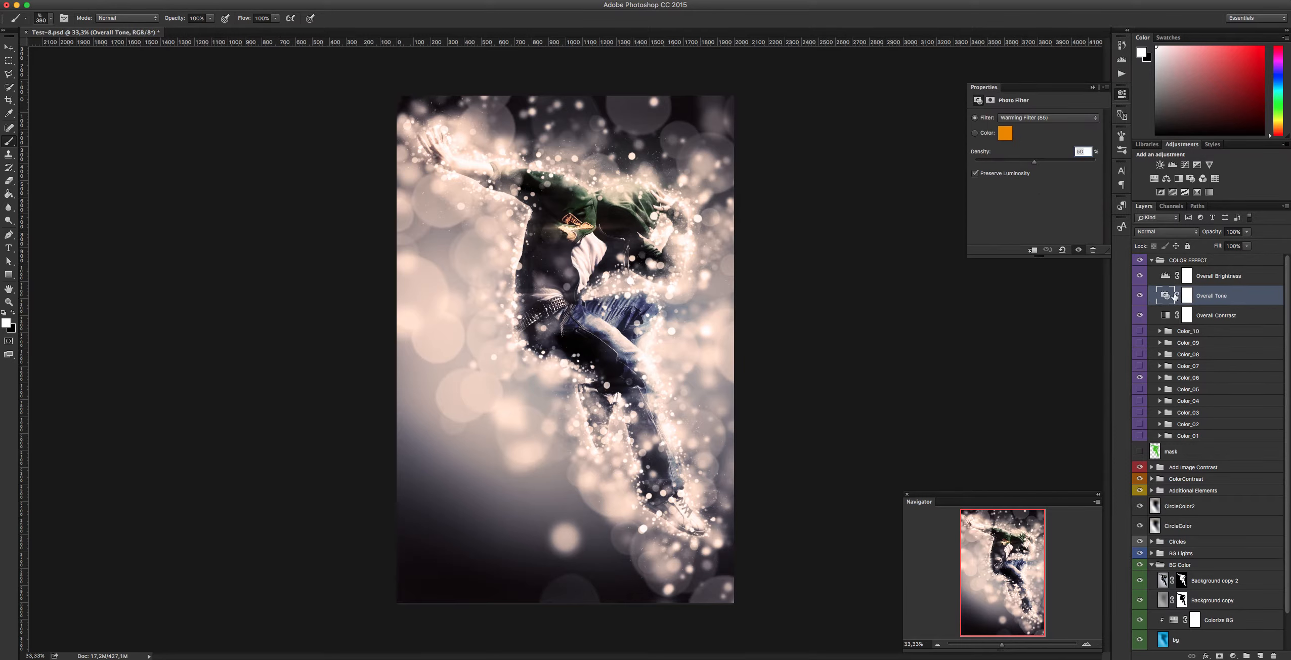
pyautogui.click(974, 132)
pyautogui.click(1004, 133)
pyautogui.moveTo(963, 314)
pyautogui.mouseDown()
pyautogui.moveTo(941, 321)
pyautogui.moveTo(979, 327)
pyautogui.moveTo(981, 402)
pyautogui.moveTo(978, 324)
pyautogui.moveTo(979, 346)
pyautogui.mouseUp()
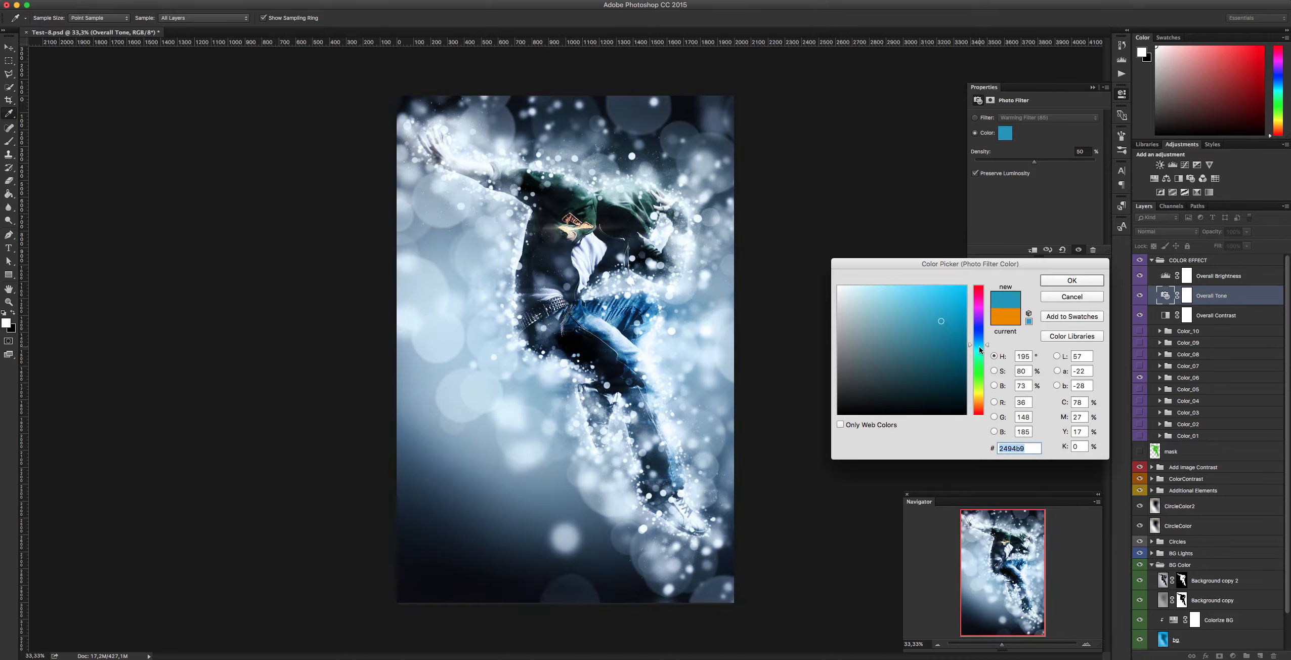
pyautogui.click(937, 334)
pyautogui.click(1058, 281)
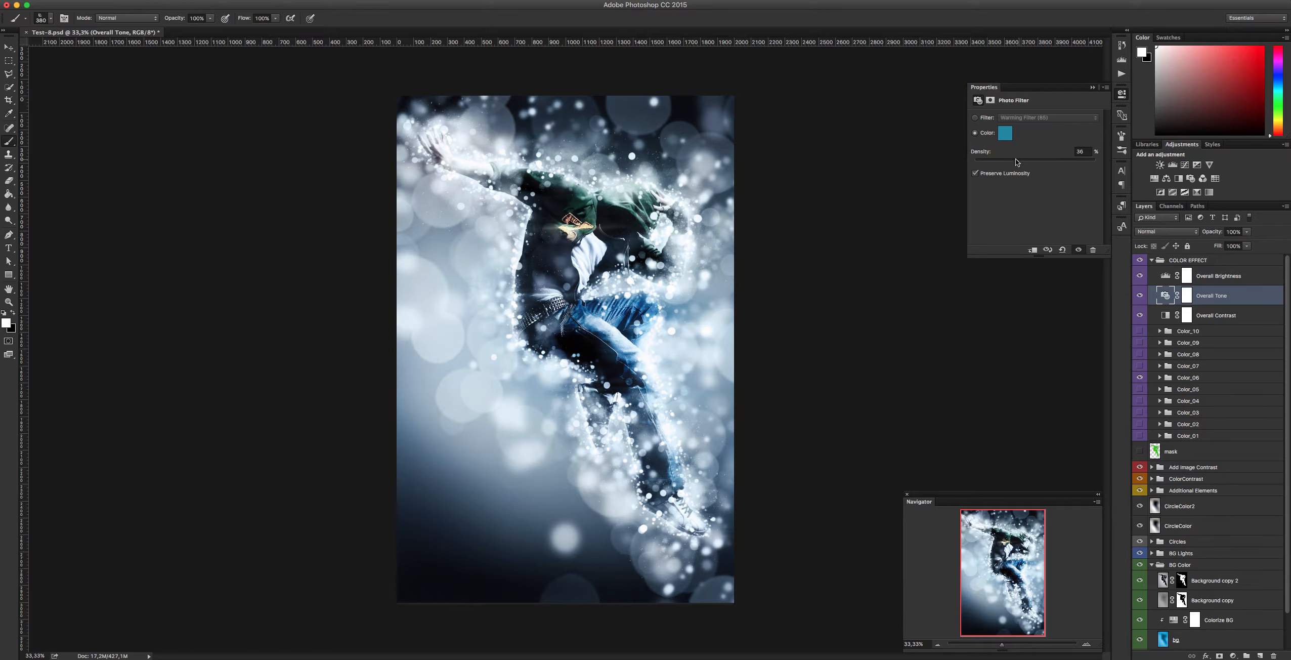
# Step: Set the Overall Brightness layer's opacity to 100%, try a Levels midtone of 0.92 and reset it, and collapse the COLOR EFFECT group
pyautogui.click(1166, 276)
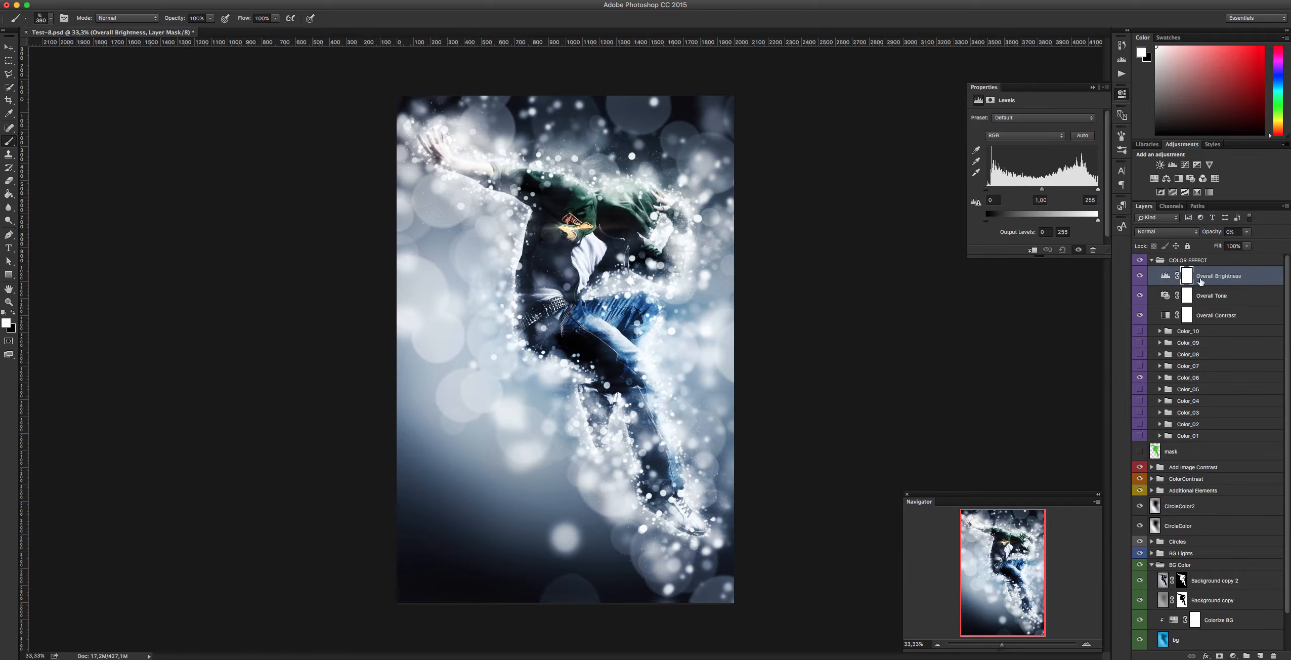
pyautogui.click(1247, 232)
pyautogui.moveTo(1238, 245); pyautogui.dragTo(1283, 246)
pyautogui.click(1166, 276)
pyautogui.moveTo(1042, 191); pyautogui.dragTo(1045, 192)
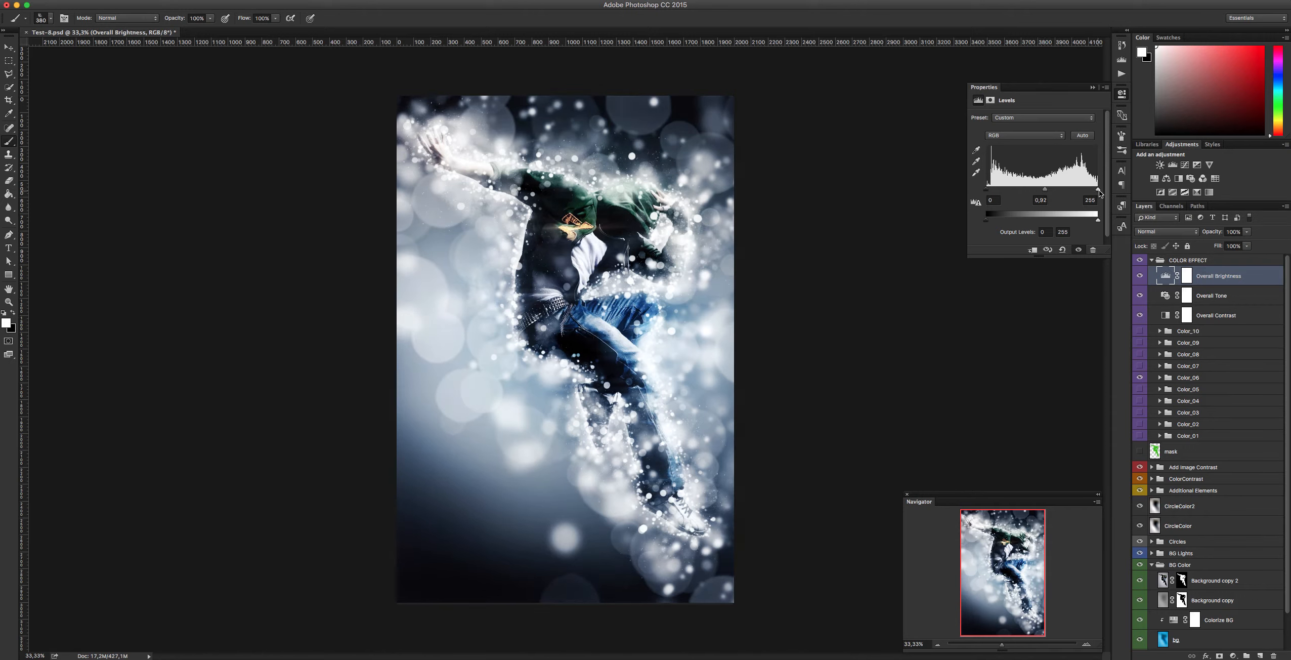
pyautogui.moveTo(1045, 192); pyautogui.dragTo(1042, 191)
pyautogui.click(1152, 260)
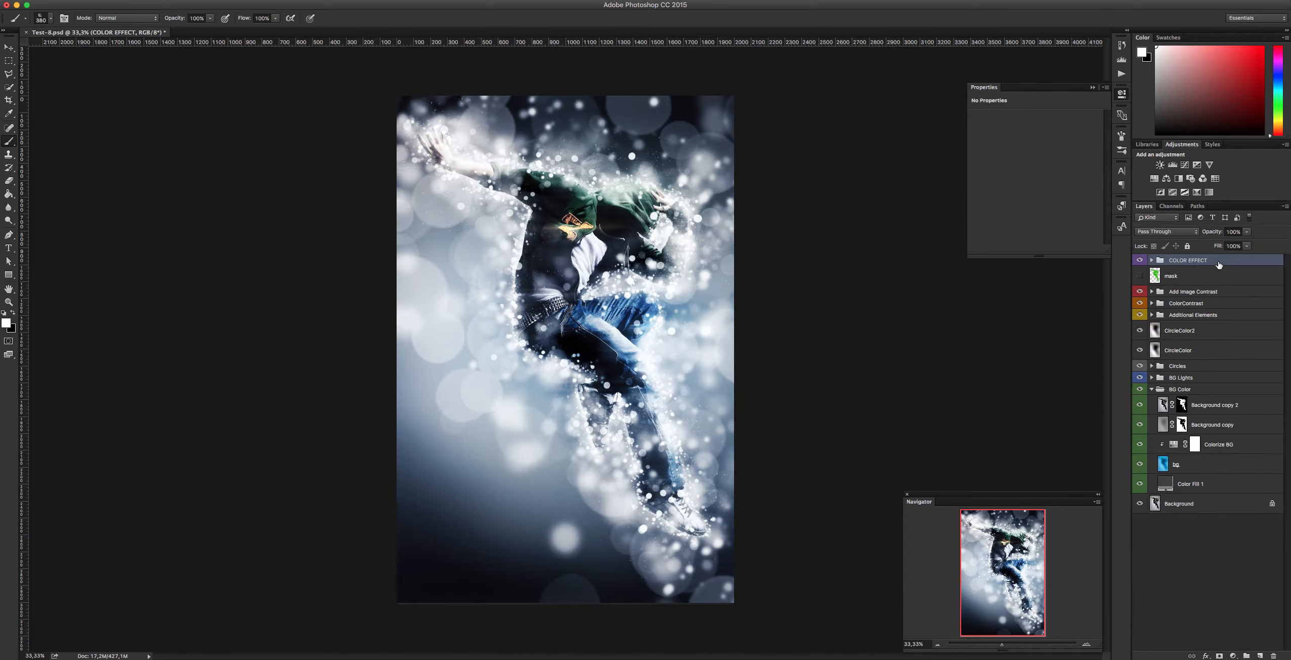
# Step: Inspect the Additional Elements group, hiding and reshowing its Smoke layer, and collapse the group again
pyautogui.click(1213, 292)
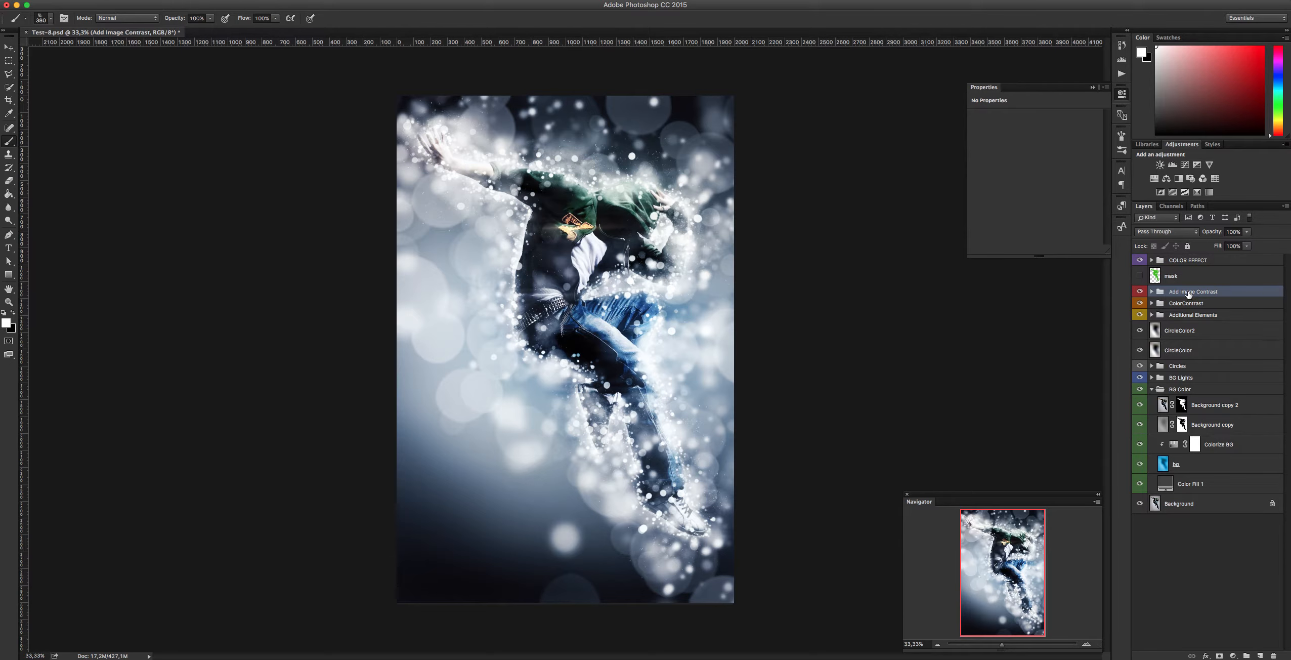
pyautogui.click(1152, 314)
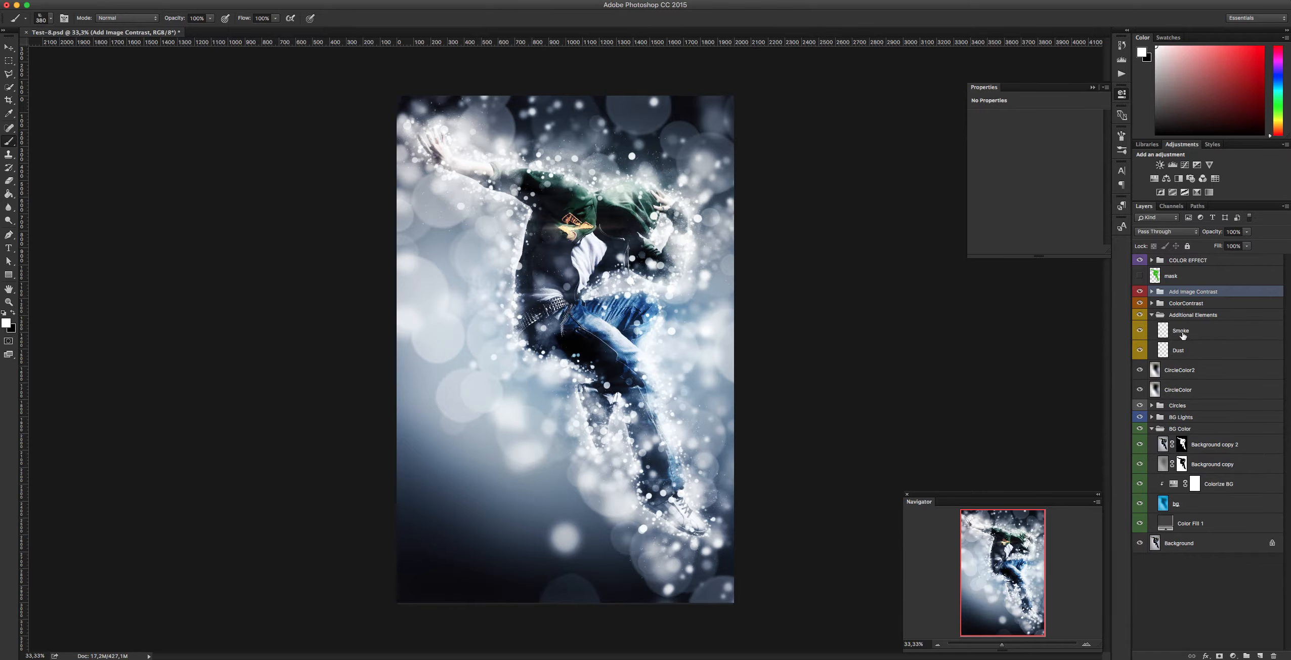
pyautogui.click(1139, 331)
pyautogui.click(1139, 330)
pyautogui.click(1152, 314)
# Step: Examine the ColorContrast group's two contrast layers and compare the image with the group hidden and shown
pyautogui.click(1155, 303)
pyautogui.click(1152, 303)
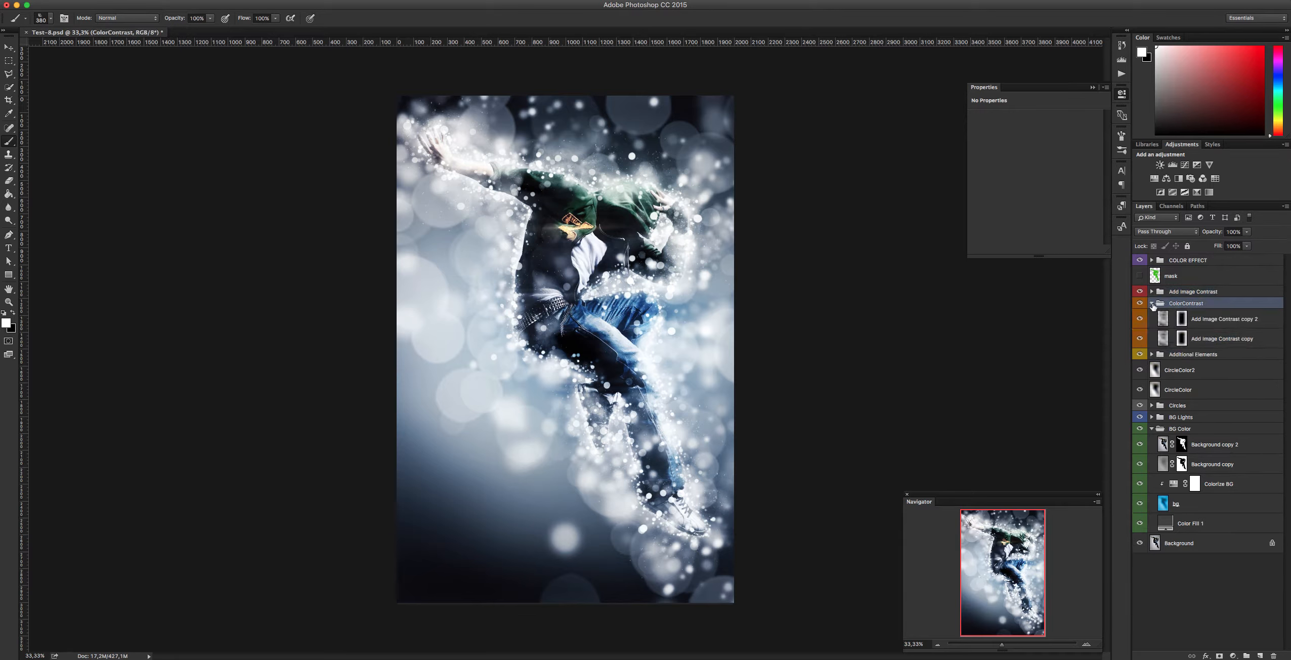
pyautogui.click(1152, 304)
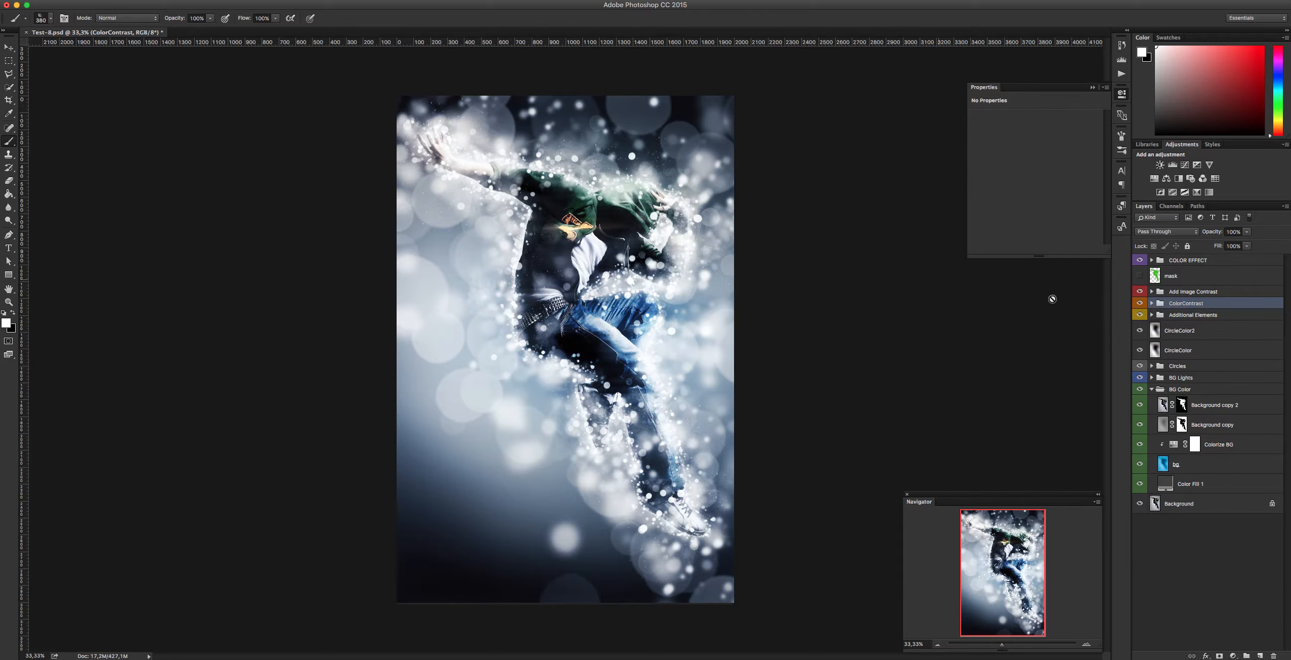
pyautogui.click(1140, 302)
pyautogui.click(1140, 303)
pyautogui.click(1152, 303)
pyautogui.click(1165, 319)
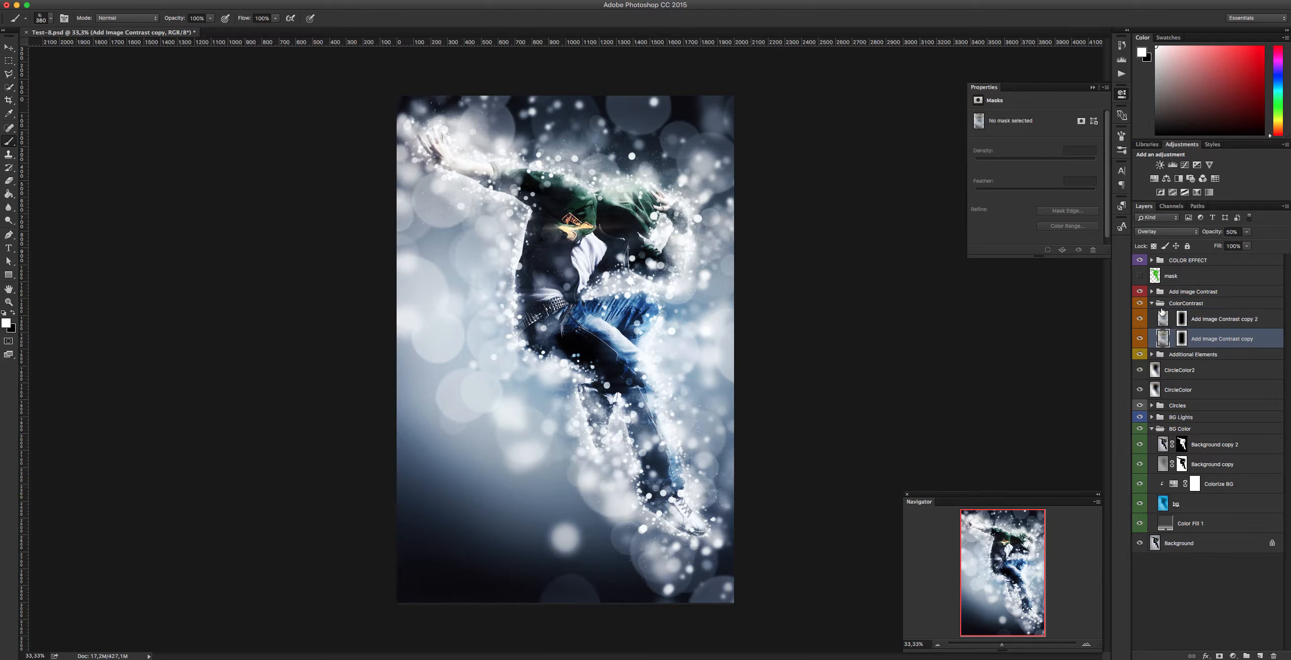
pyautogui.click(1151, 303)
# Step: Compare the image with the Add Image Contrast group hidden and shown, leaving it visible and collapsed
pyautogui.click(1152, 292)
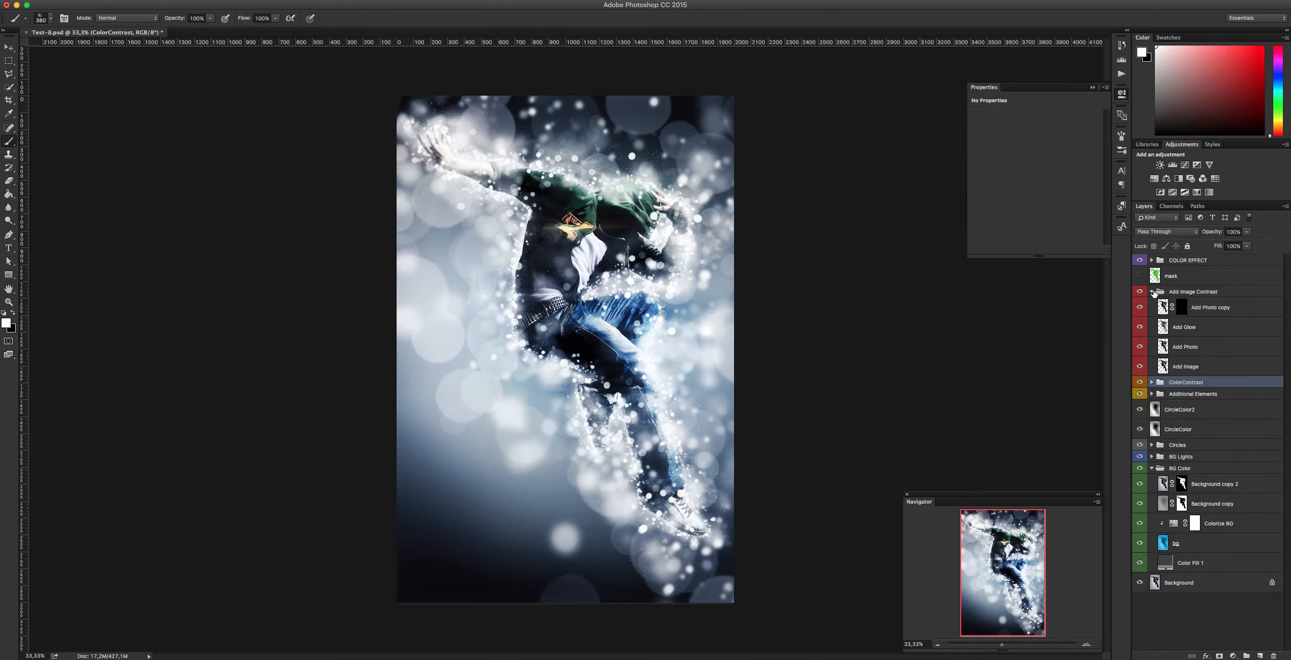
pyautogui.click(1203, 293)
pyautogui.click(1139, 292)
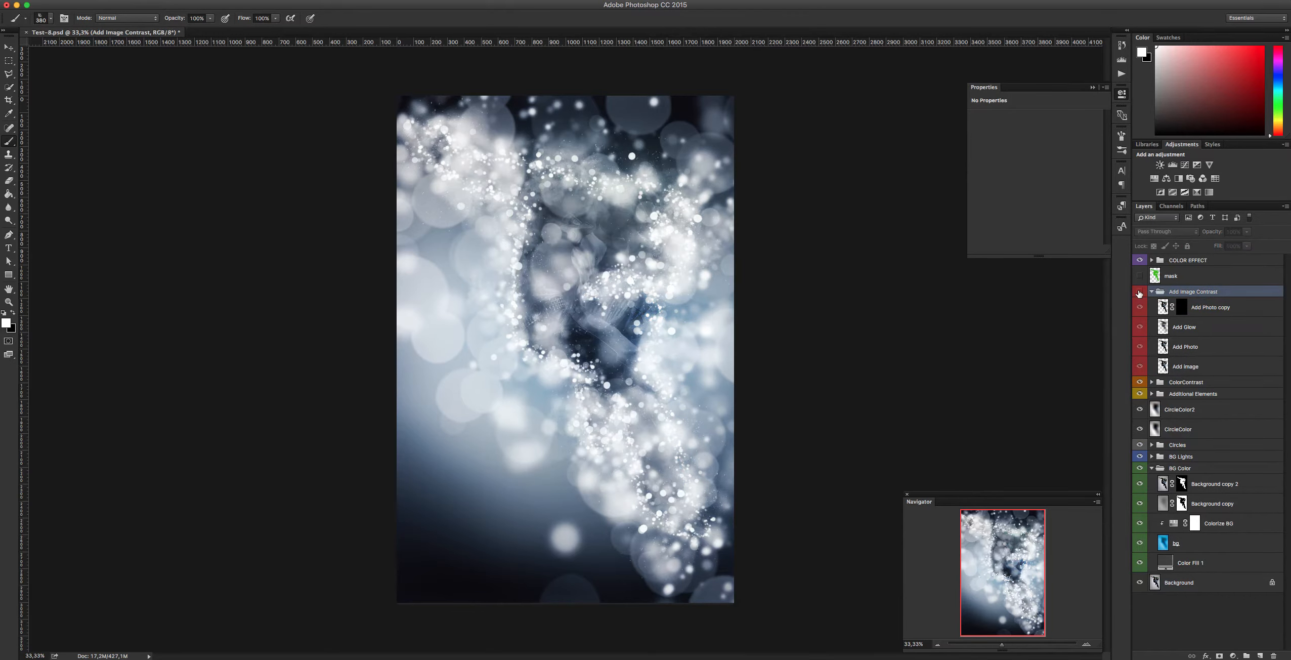
pyautogui.click(1140, 292)
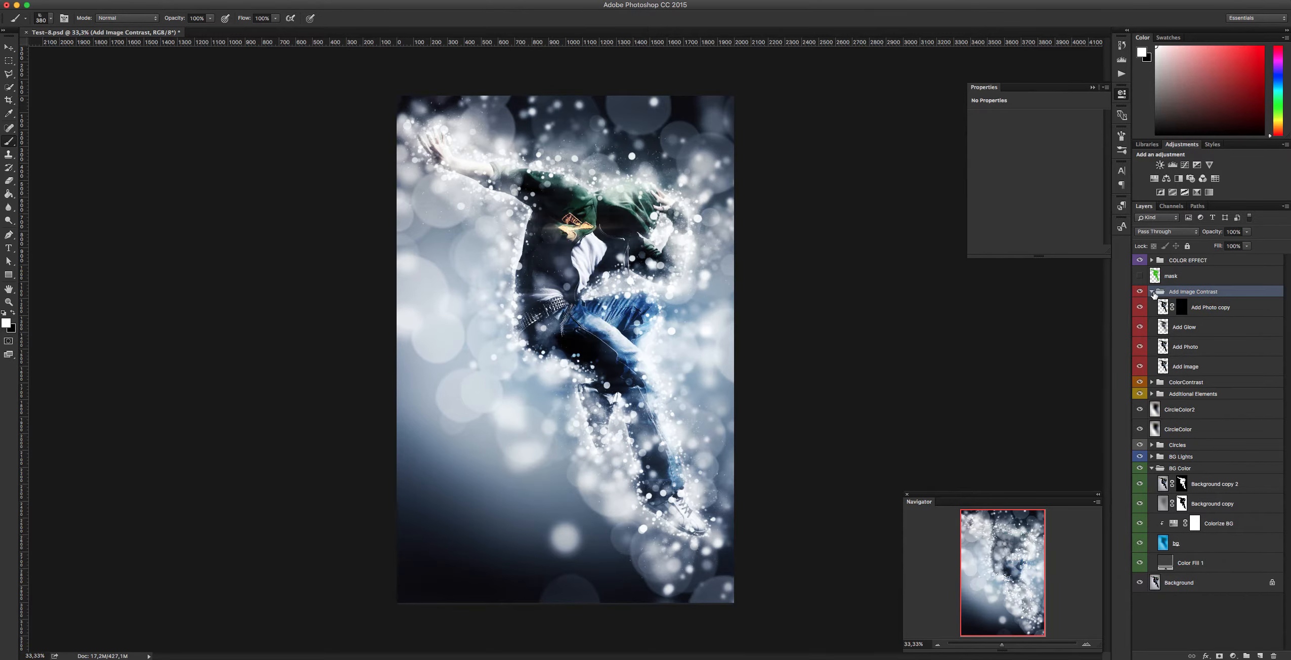
pyautogui.click(1152, 292)
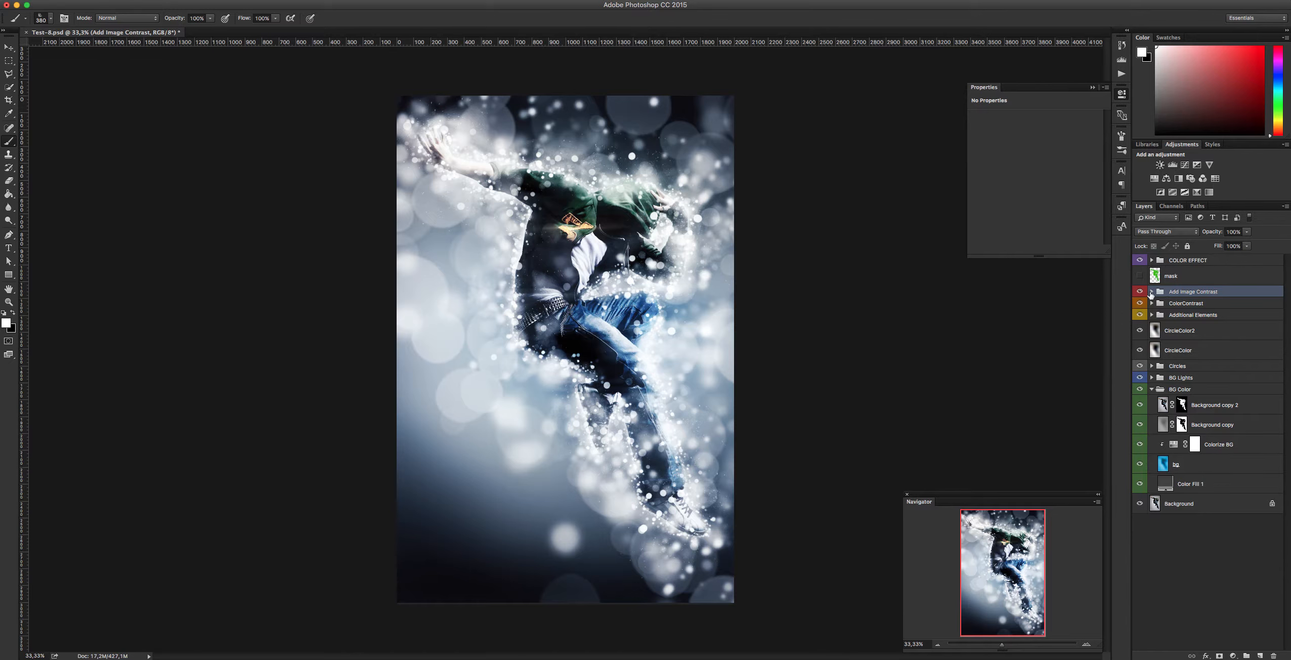
# Step: Select the mask of the Add Photo copy layer in the Add Image Contrast group and choose a soft round 380 px brush
pyautogui.click(1151, 291)
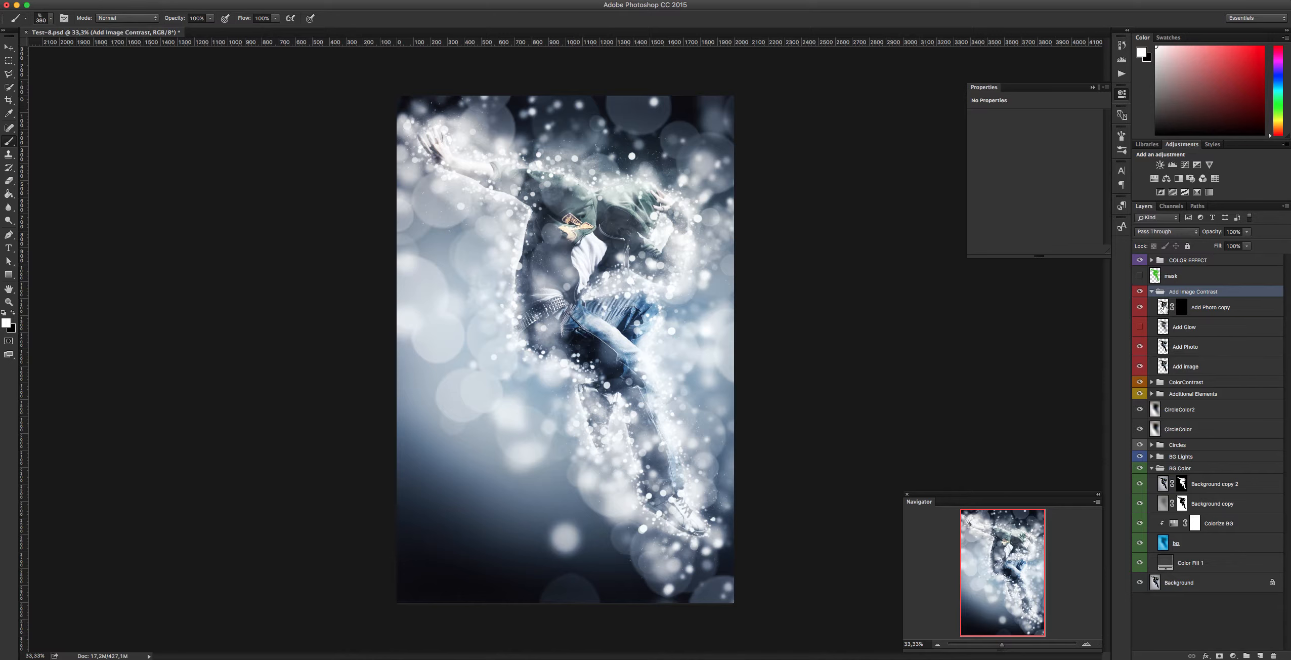
pyautogui.click(1162, 307)
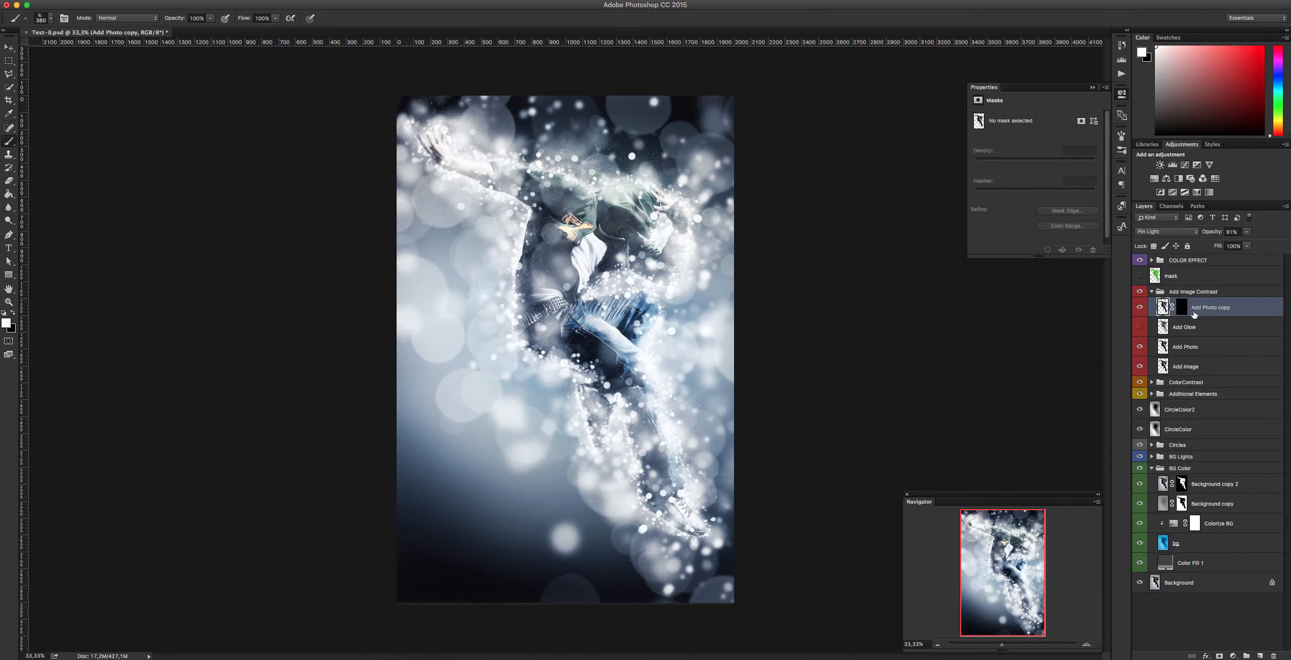
pyautogui.click(1191, 309)
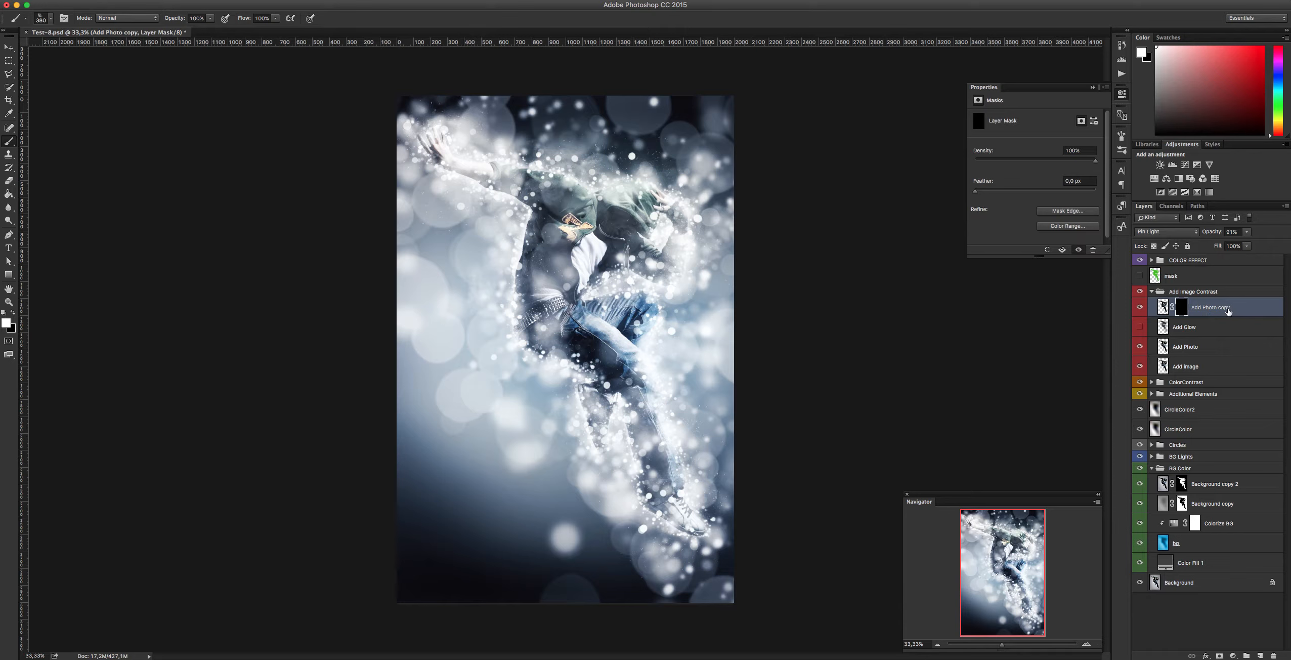
pyautogui.rightClick(591, 237)
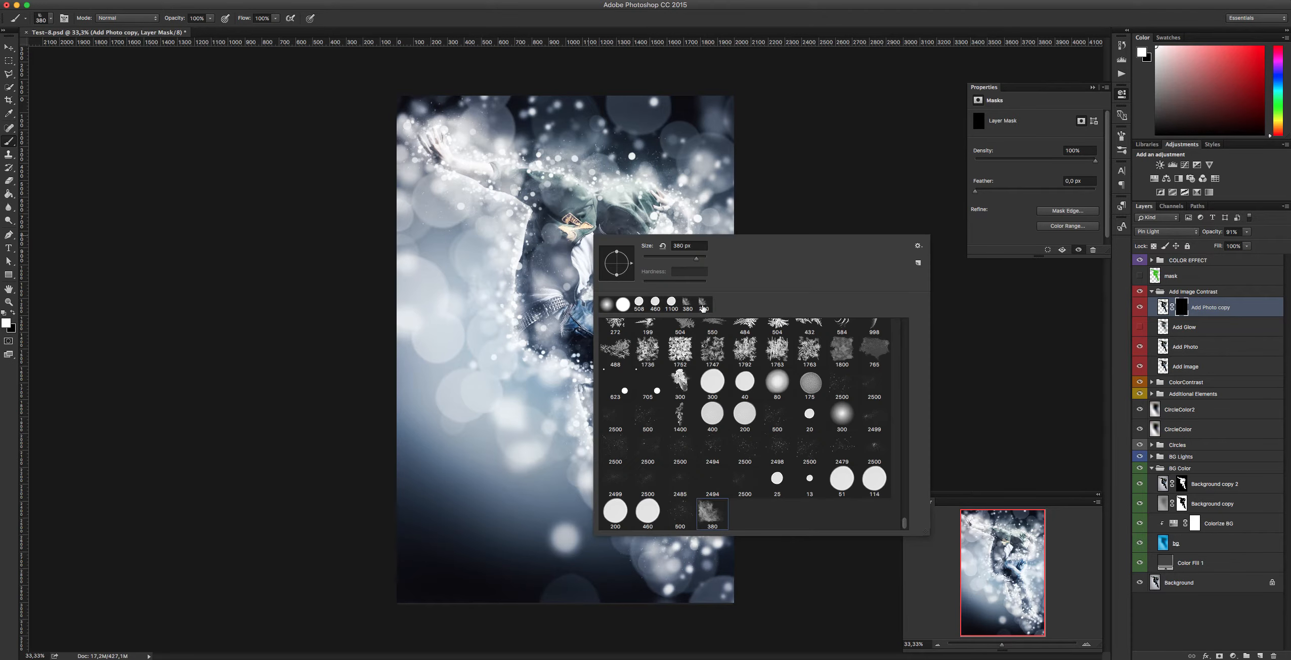
pyautogui.click(607, 304)
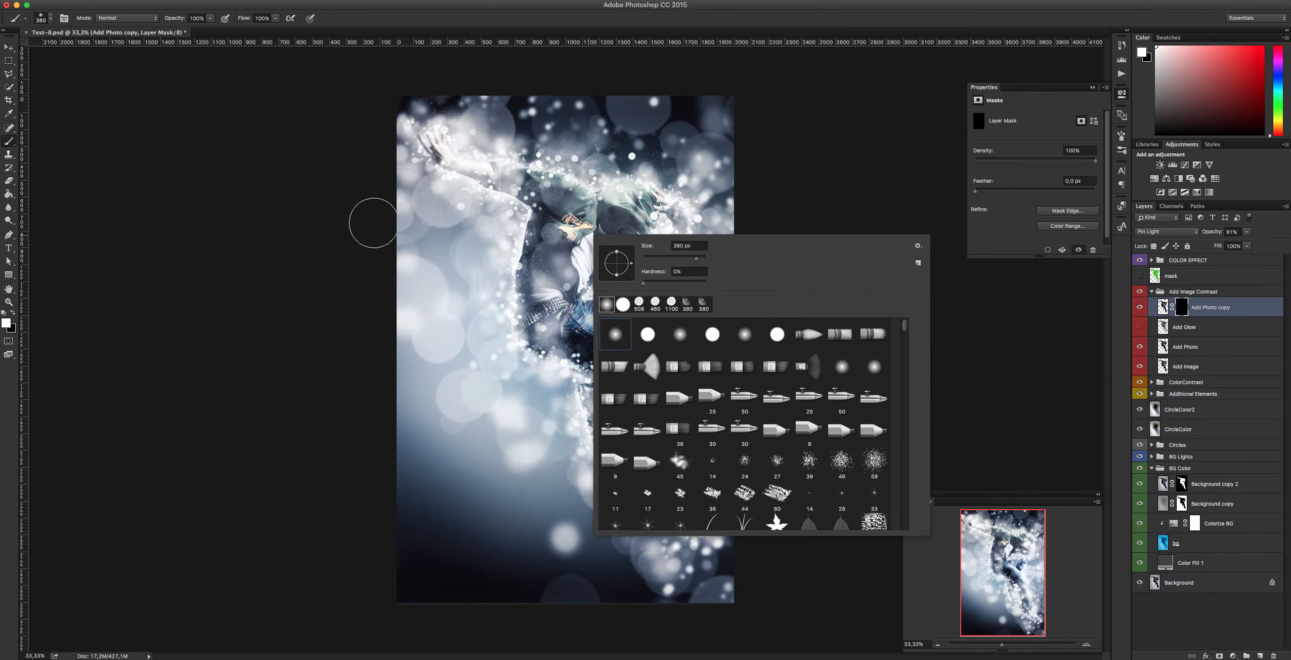
pyautogui.click(248, 195)
# Step: Set the brush opacity to 50% and paint white on the Add Photo copy mask over the dancer's upper body and arms
pyautogui.click(210, 19)
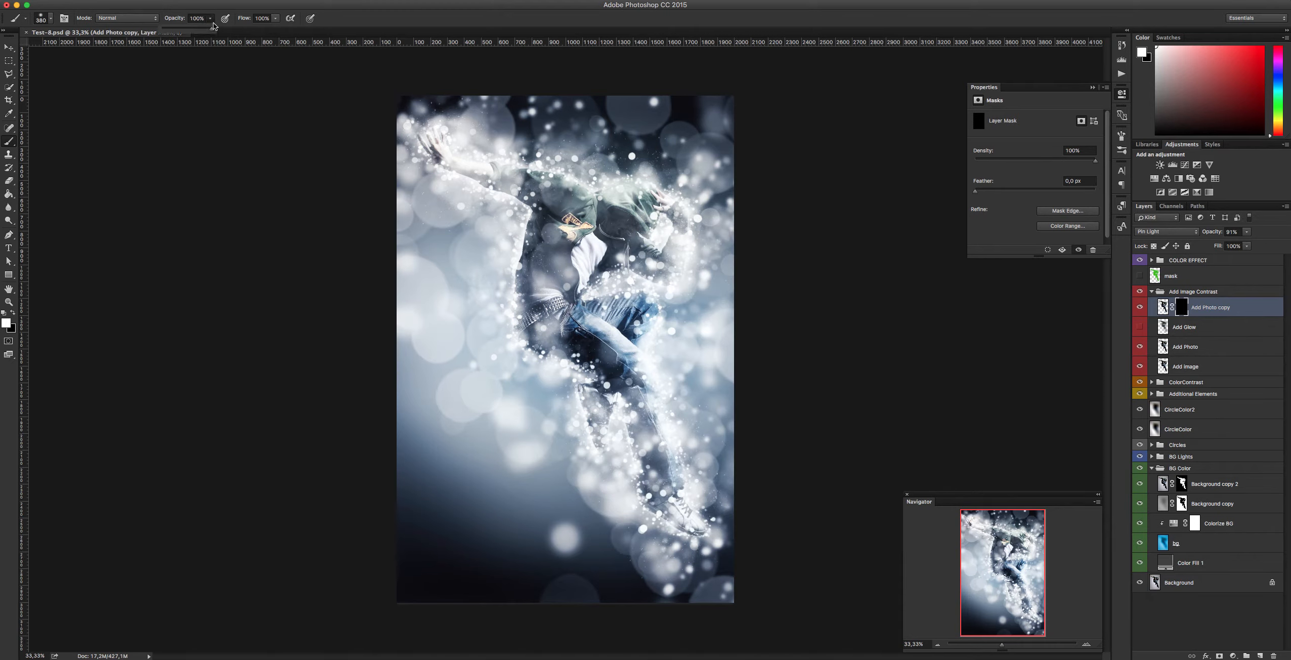
pyautogui.moveTo(213, 26); pyautogui.dragTo(187, 29)
pyautogui.moveTo(630, 212)
pyautogui.mouseDown()
pyautogui.moveTo(567, 261)
pyautogui.moveTo(587, 340)
pyautogui.moveTo(638, 374)
pyautogui.moveTo(637, 339)
pyautogui.moveTo(552, 277)
pyautogui.moveTo(546, 203)
pyautogui.moveTo(468, 165)
pyautogui.moveTo(635, 223)
pyautogui.moveTo(674, 261)
pyautogui.moveTo(659, 265)
pyautogui.mouseUp()
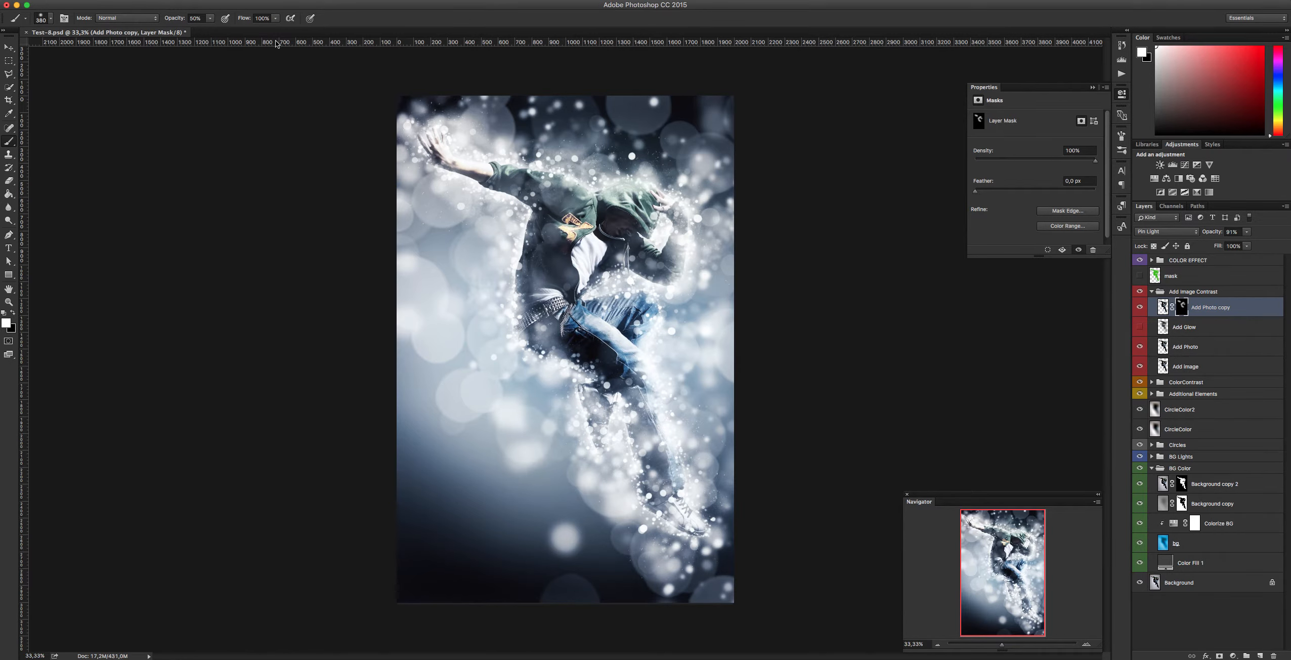
# Step: Restore the brush opacity to 100% and make the Add Glow layer visible
pyautogui.click(209, 19)
pyautogui.moveTo(208, 29); pyautogui.dragTo(243, 31)
pyautogui.click(1140, 326)
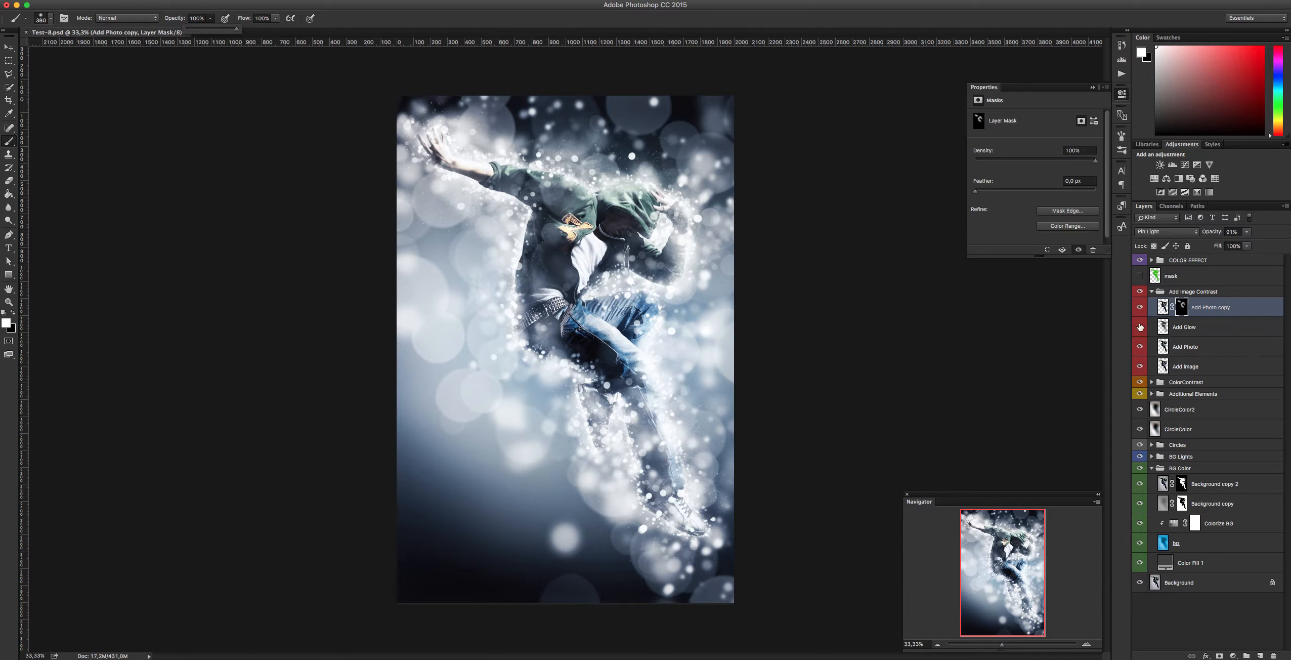
# Step: Lower the Add Glow layer's opacity to a little under 50% and collapse the Add Image Contrast group
pyautogui.click(1192, 328)
pyautogui.click(1247, 231)
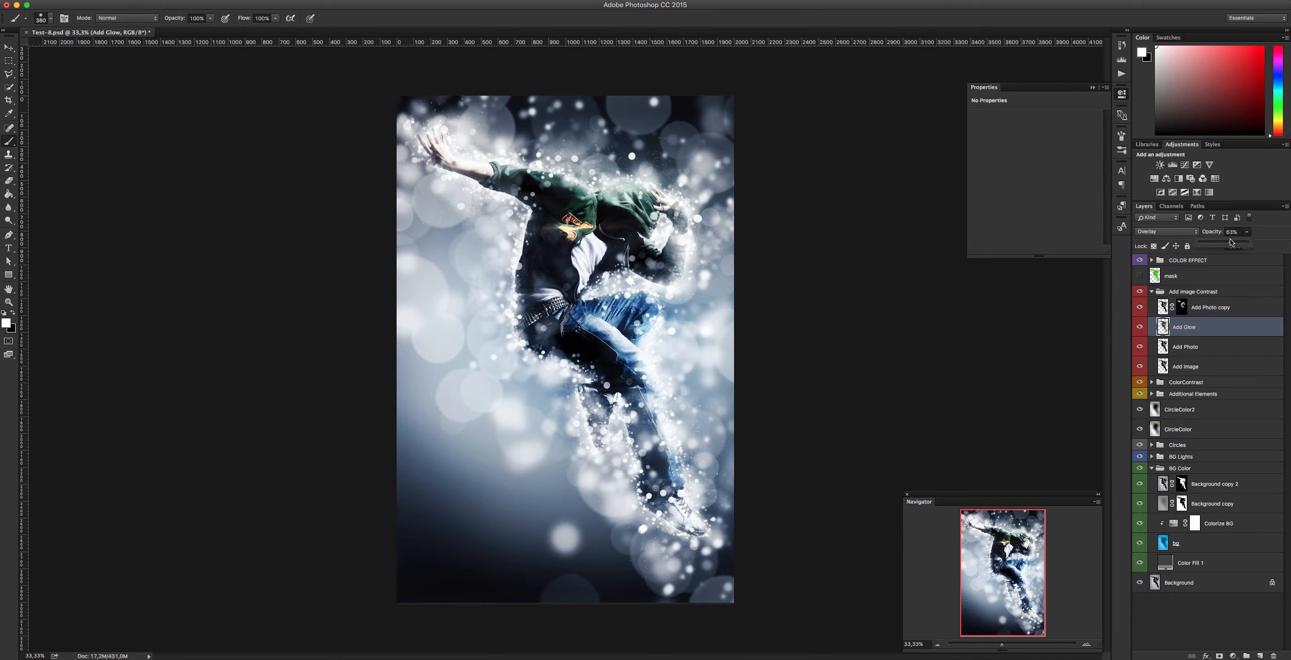
pyautogui.moveTo(1225, 239); pyautogui.dragTo(1224, 239)
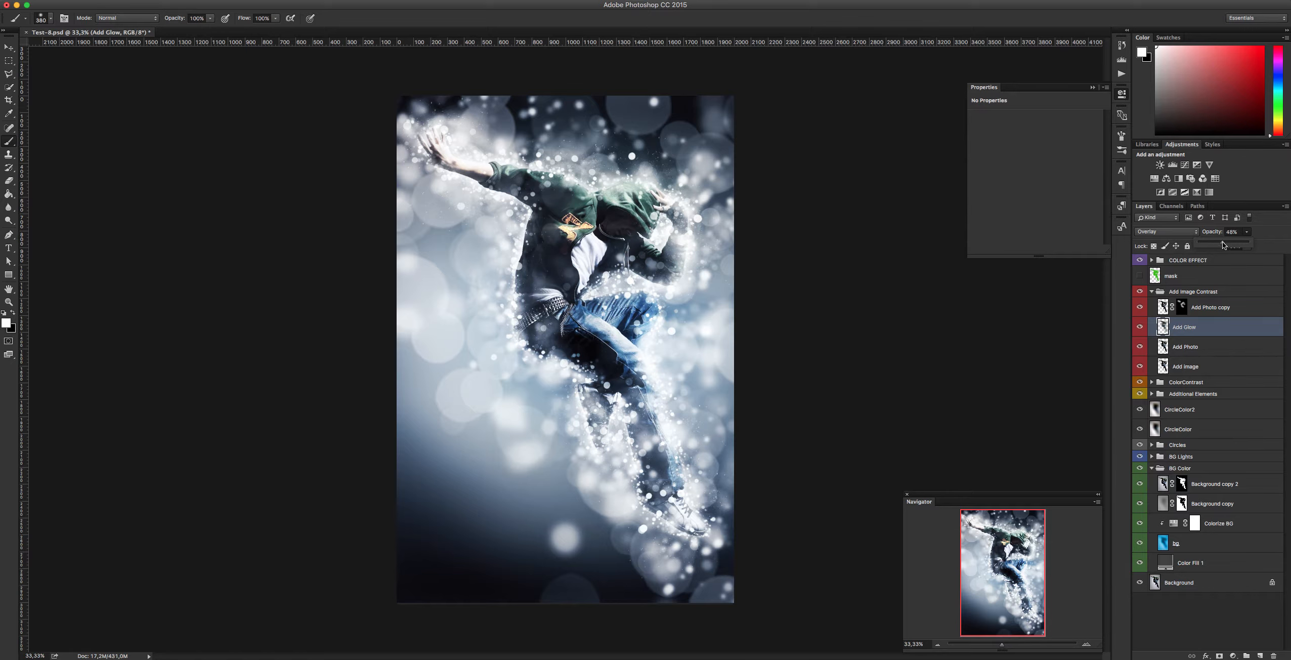
pyautogui.moveTo(1221, 242); pyautogui.dragTo(1218, 241)
pyautogui.click(1152, 291)
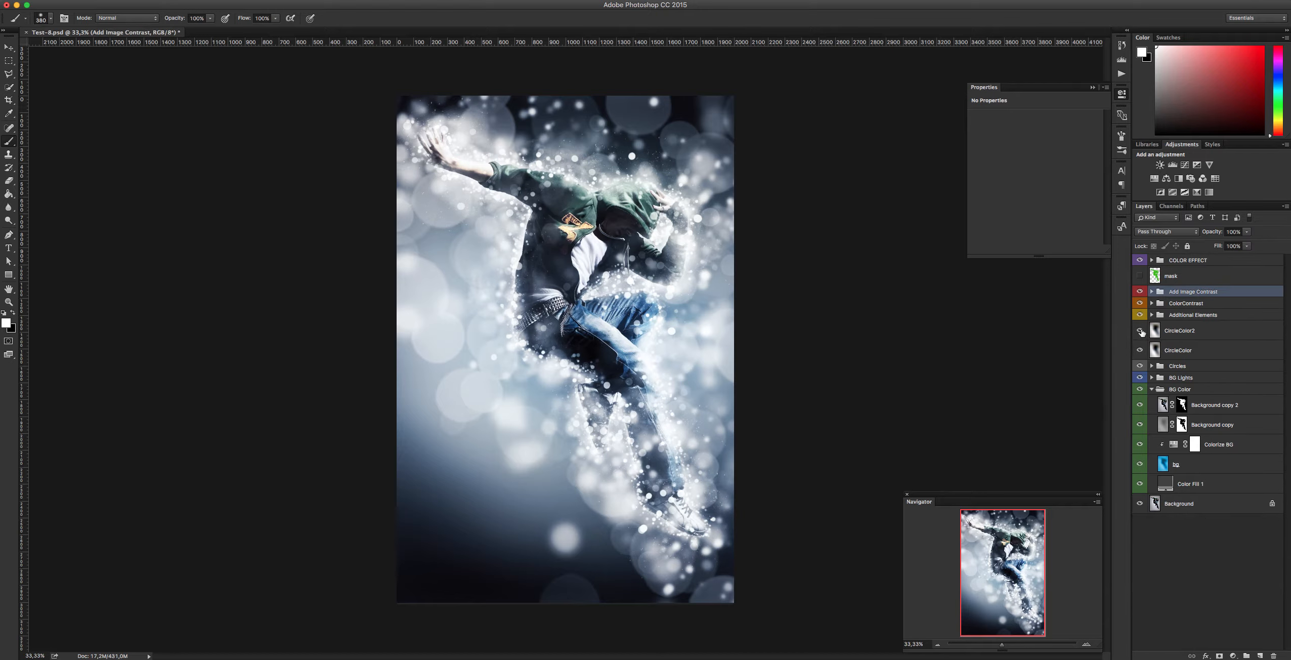
# Step: Collapse the BG Color group and expand the BG Lights group
pyautogui.click(1193, 316)
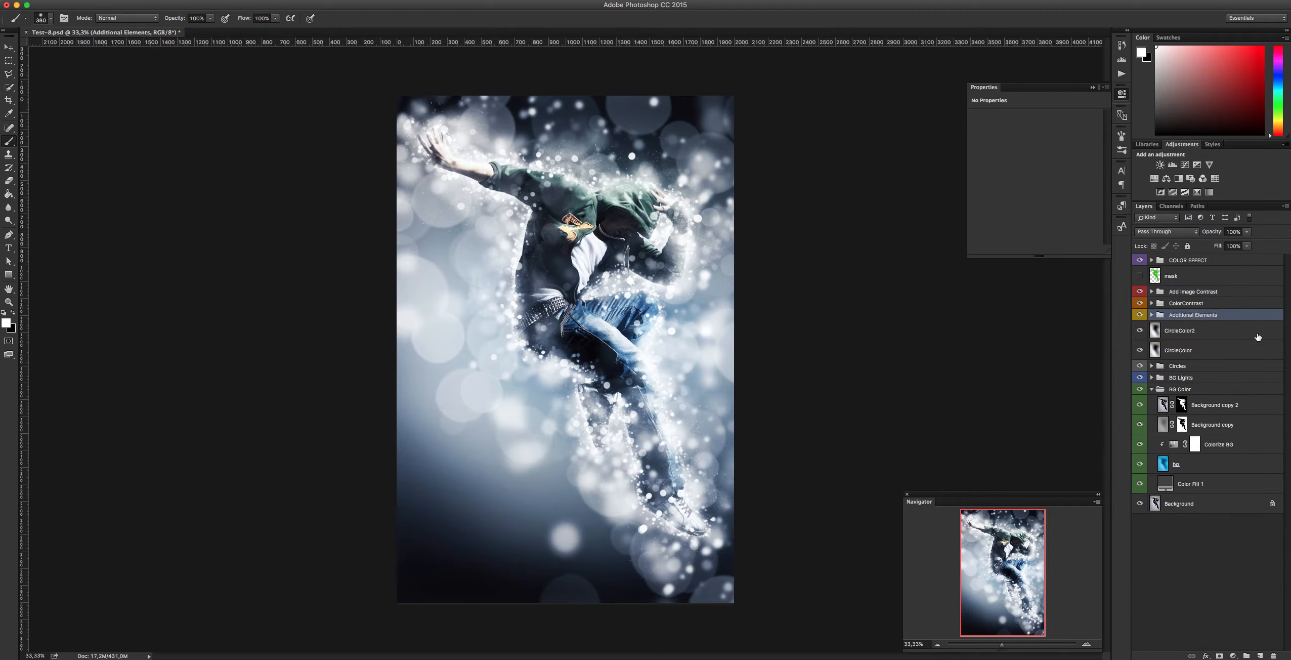
pyautogui.click(1181, 378)
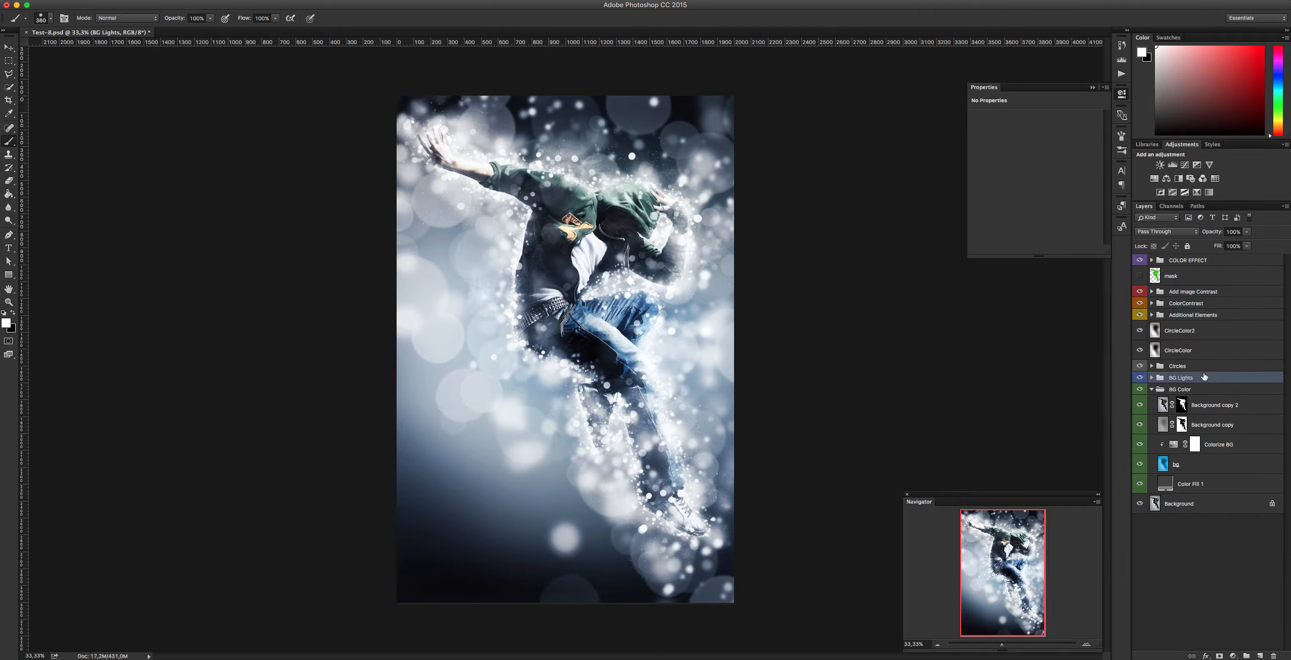
pyautogui.click(1151, 390)
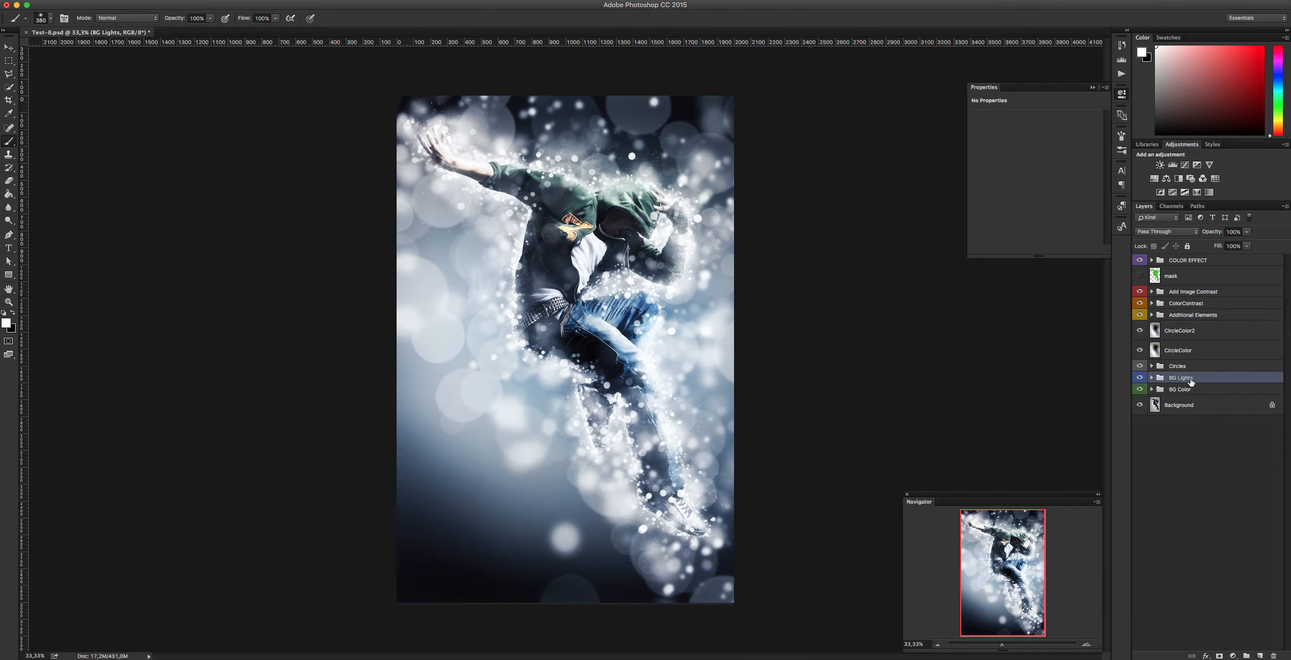
pyautogui.click(1152, 377)
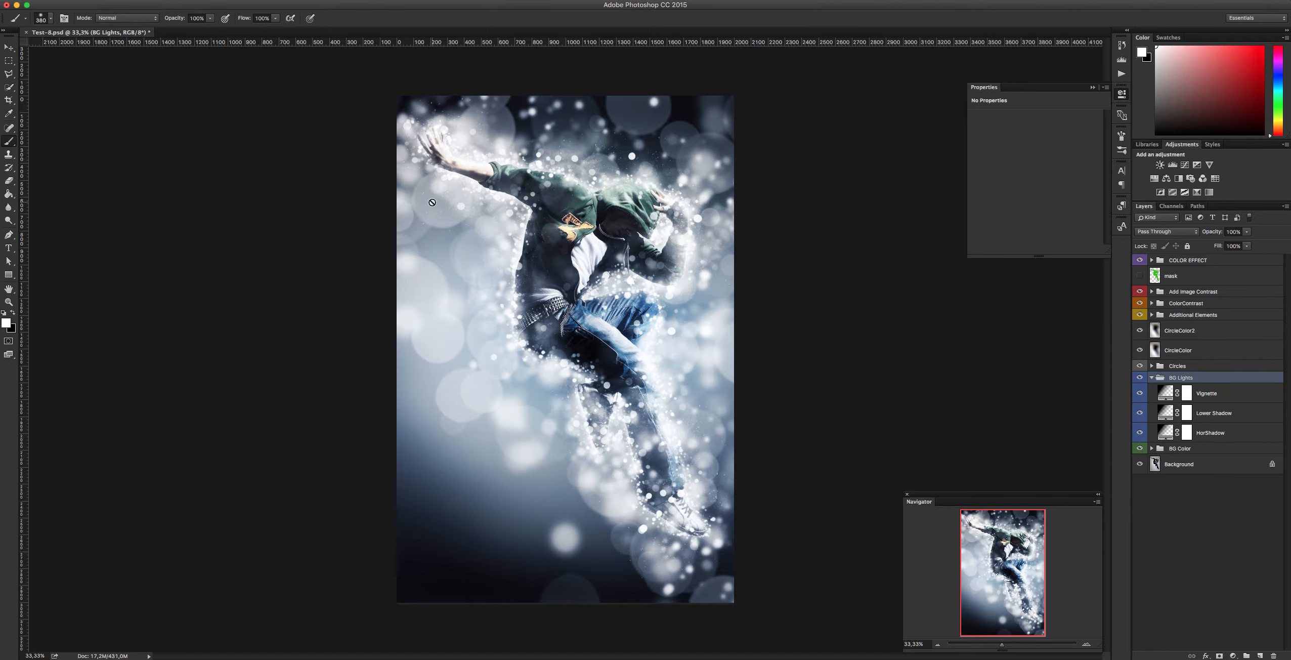
# Step: Compare the image with the Vignette, Lower Shadow and HorShadow layers each hidden and shown, leaving all three visible
pyautogui.click(1140, 394)
pyautogui.click(1140, 395)
pyautogui.click(1140, 414)
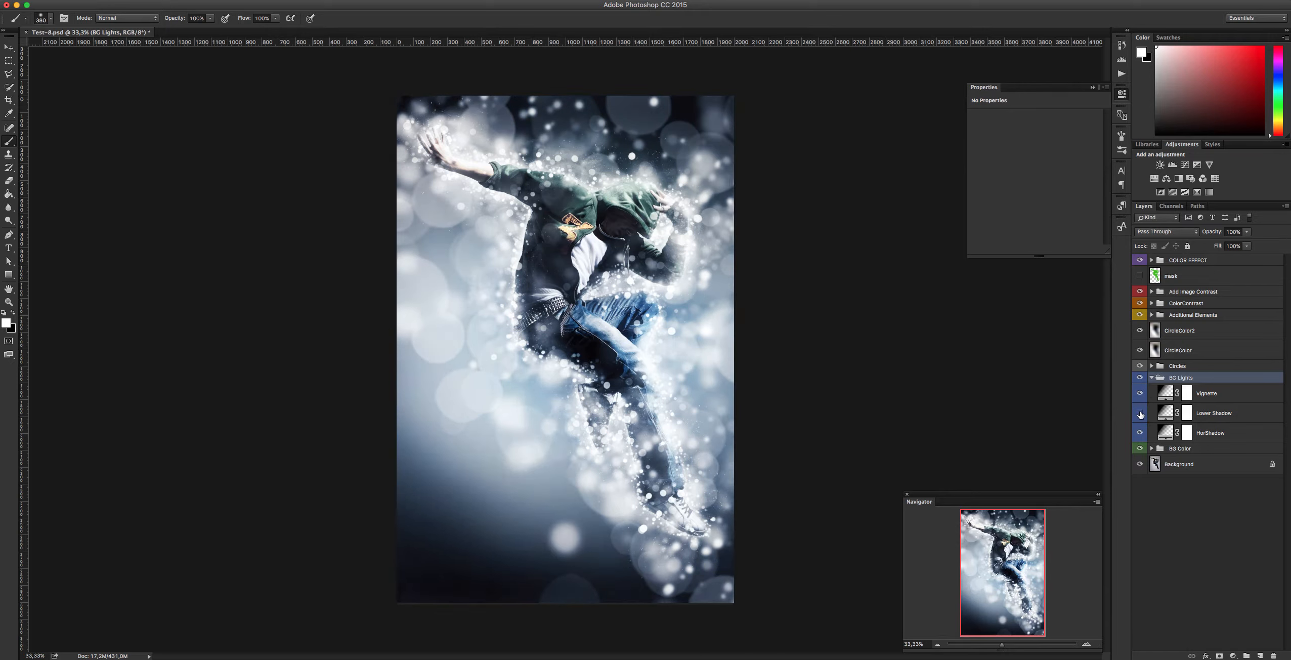
pyautogui.click(1140, 413)
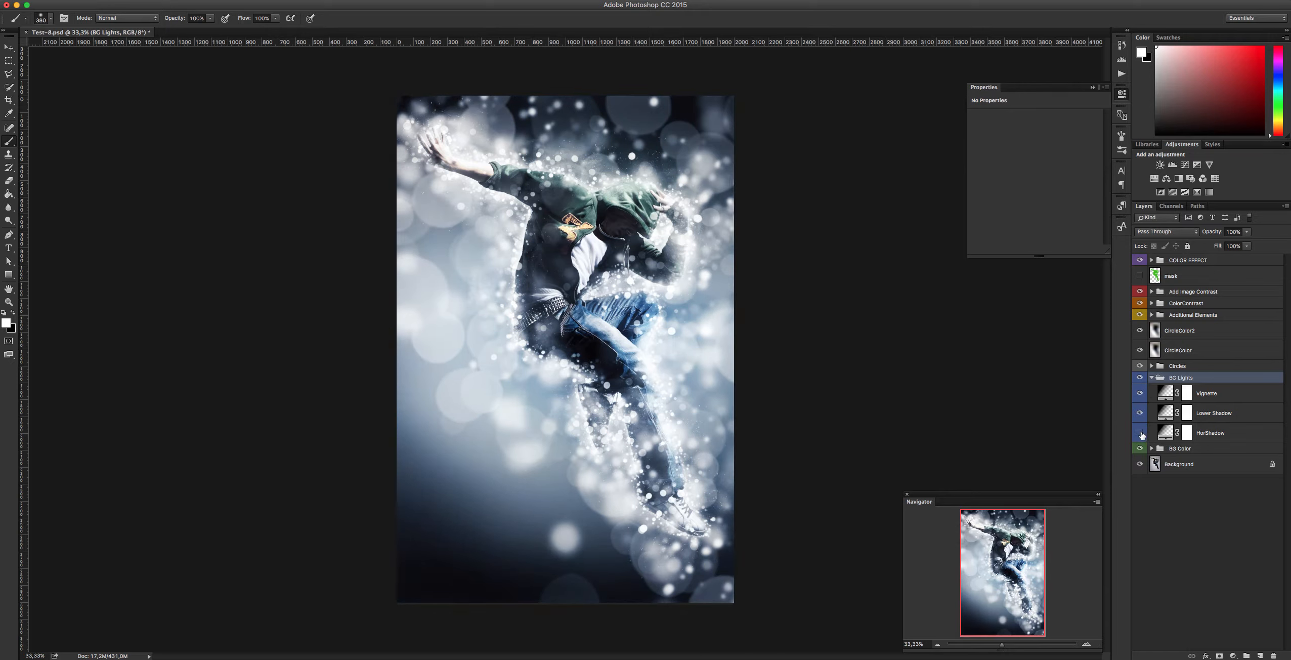
pyautogui.click(1140, 433)
pyautogui.click(1140, 433)
# Step: Set the HorShadow layer's opacity to 44% and collapse the BG Lights group
pyautogui.click(1160, 431)
pyautogui.click(1247, 232)
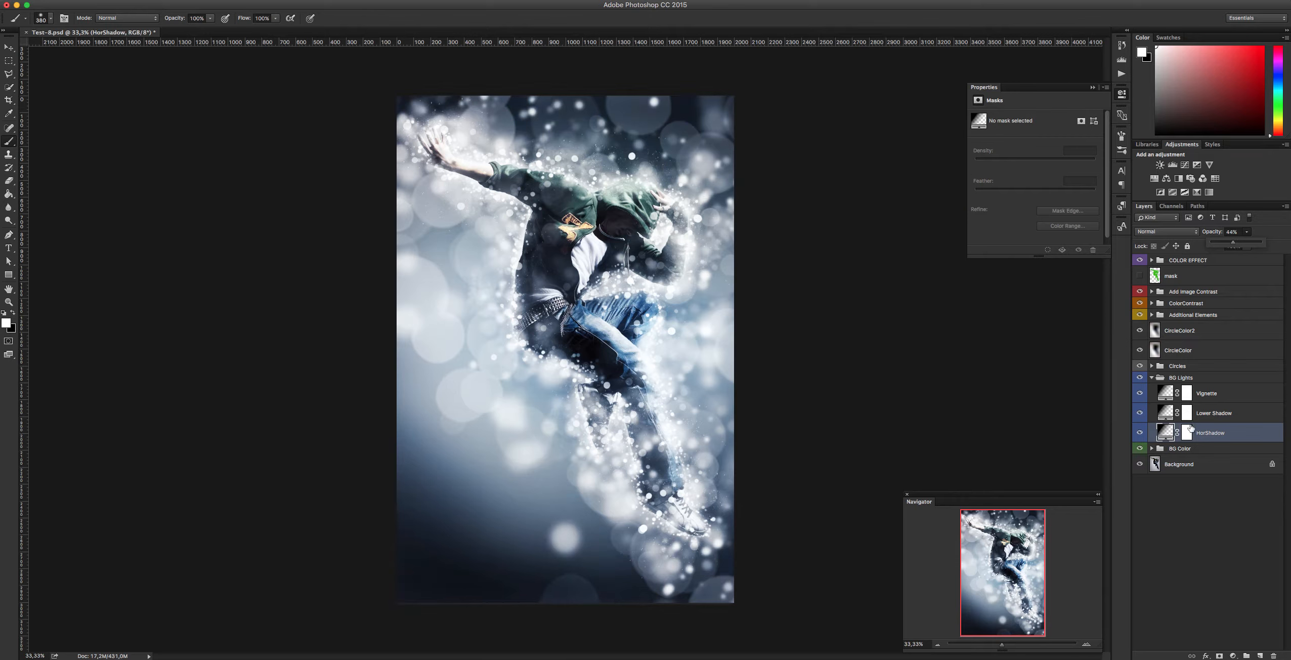
pyautogui.click(1151, 378)
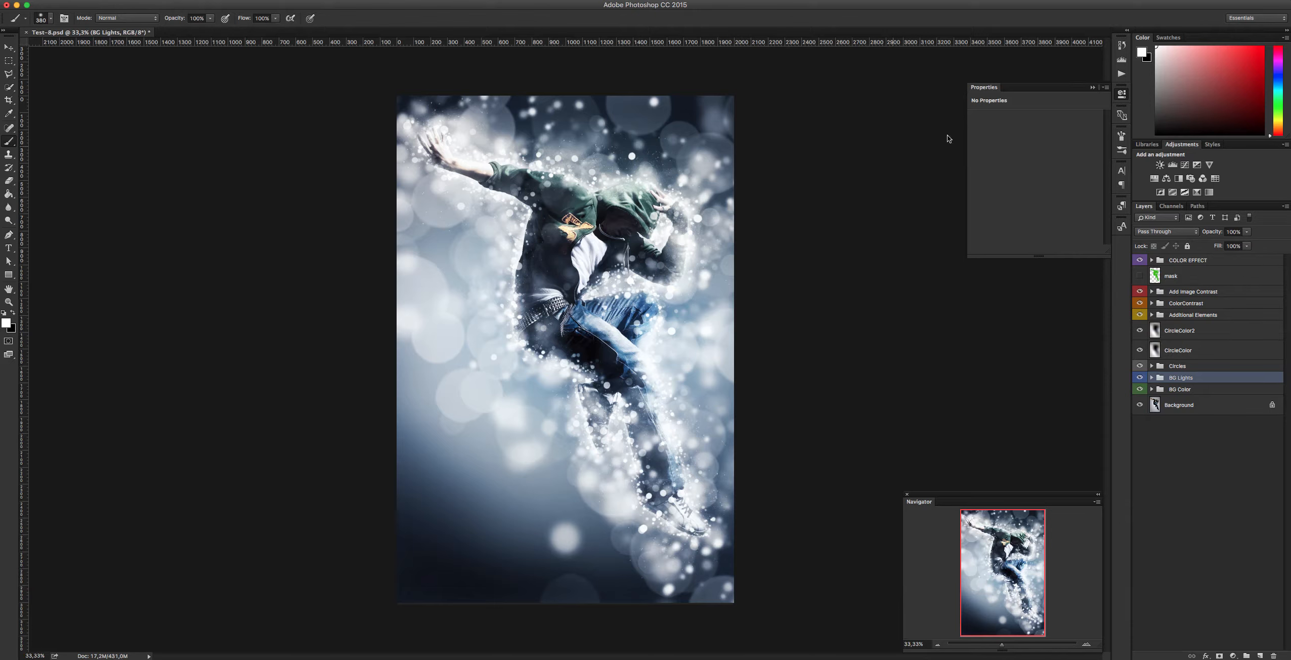
# Step: Run the Add the Animation action from the Animated Circles action set
pyautogui.click(1121, 74)
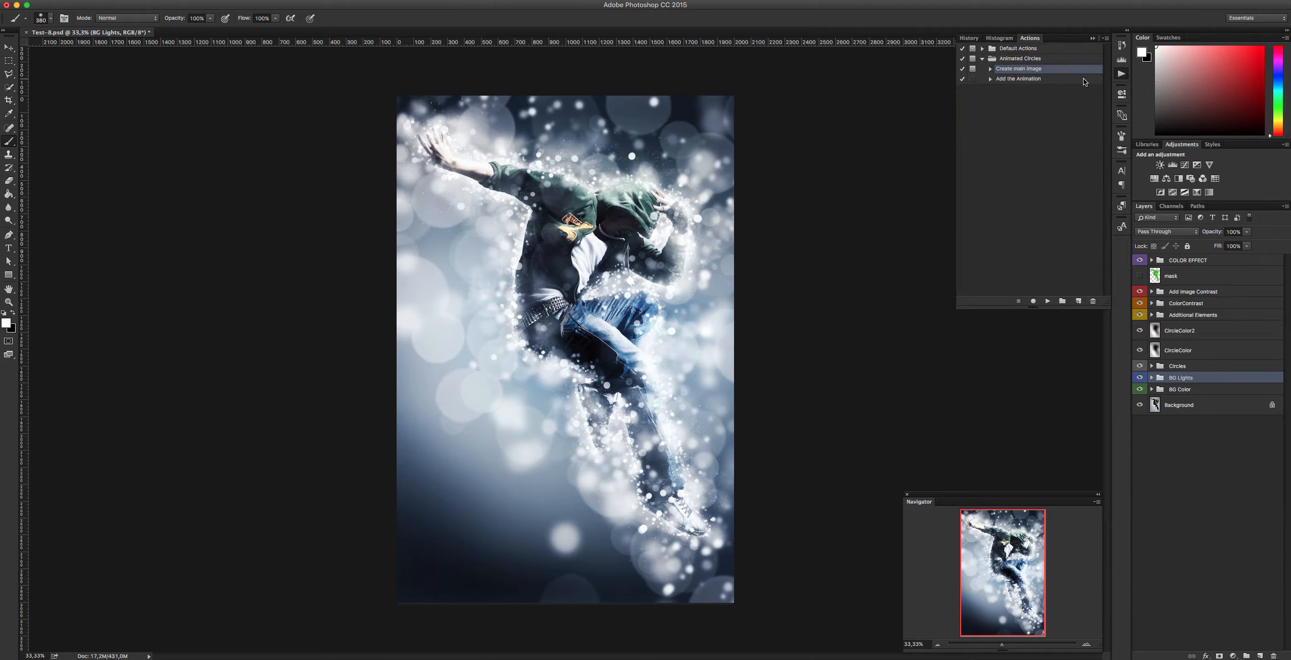
pyautogui.click(1014, 80)
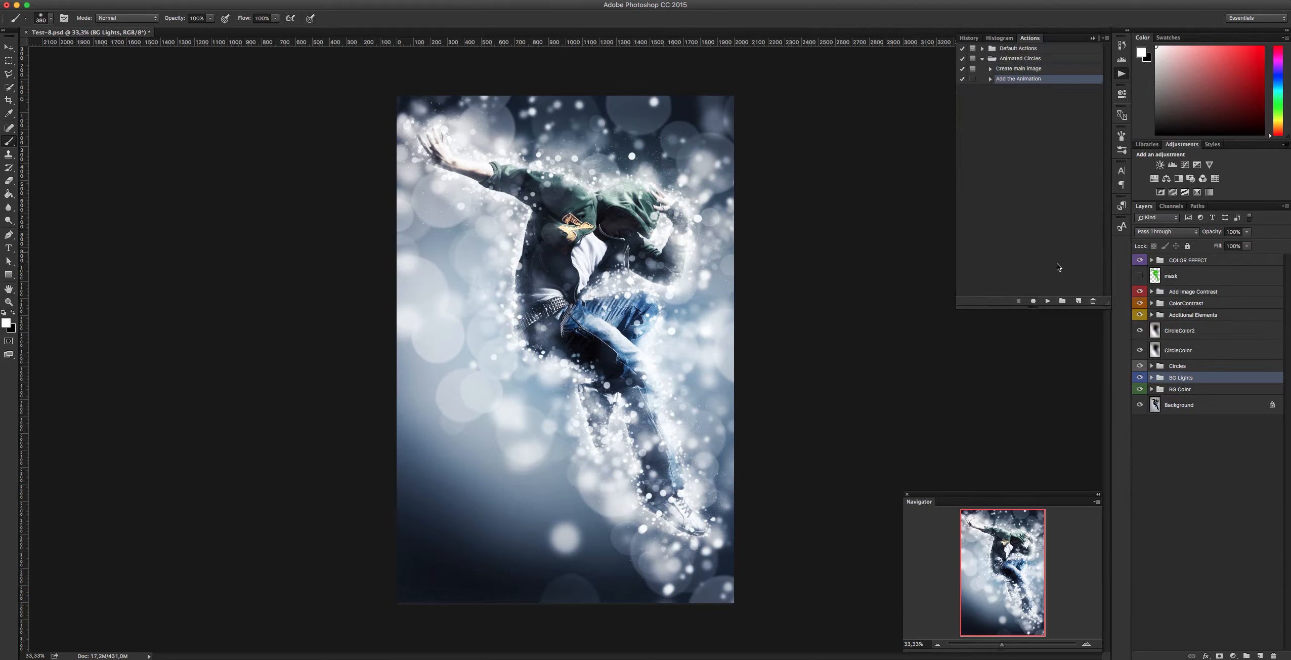
pyautogui.click(1048, 301)
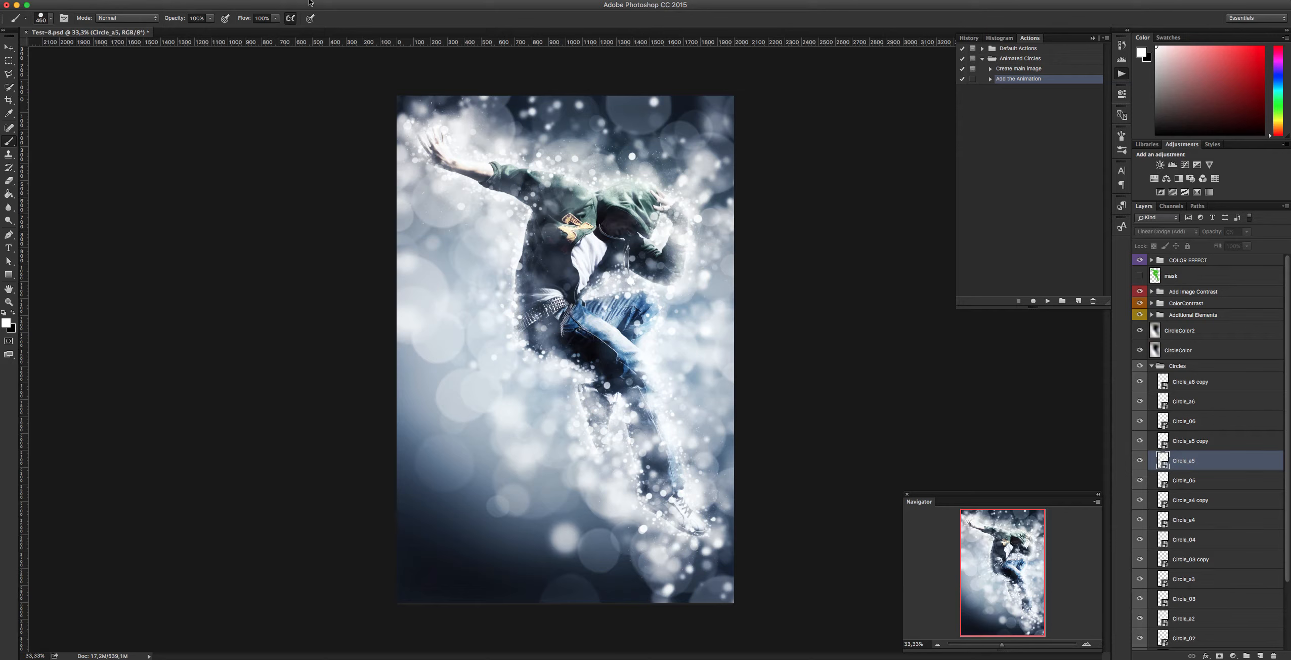
# Step: Show the Timeline and play the circle animation as a preview
pyautogui.click(327, 1)
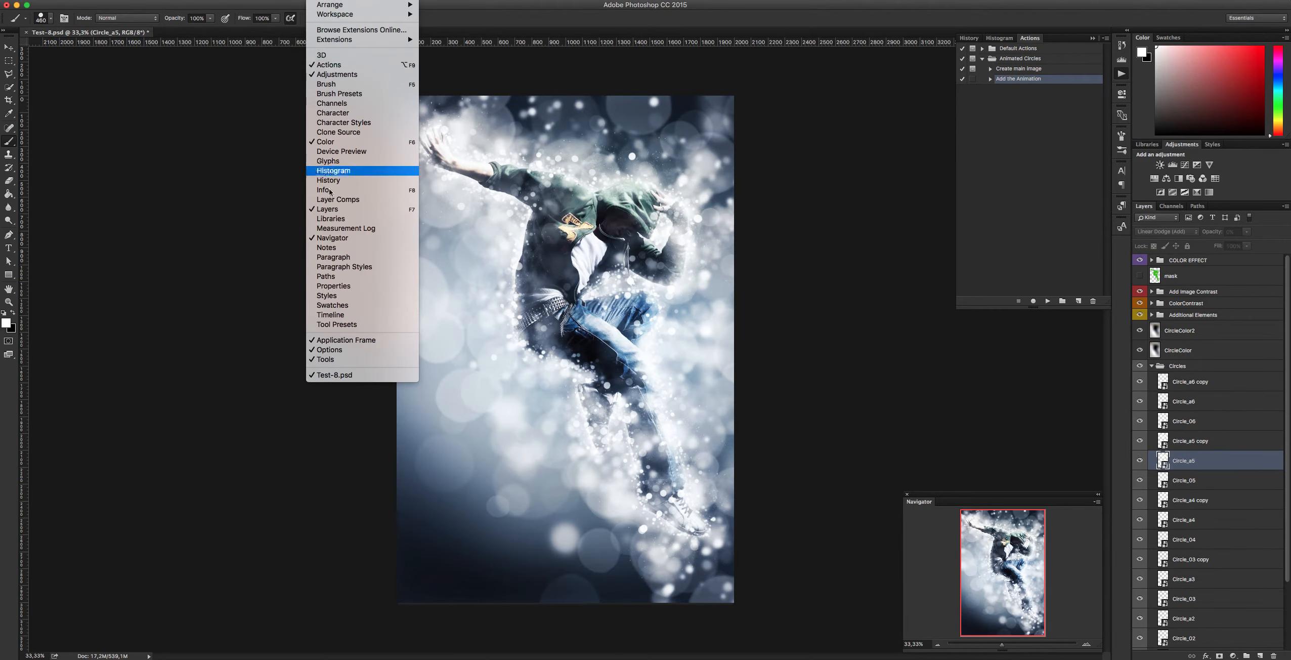
pyautogui.click(331, 315)
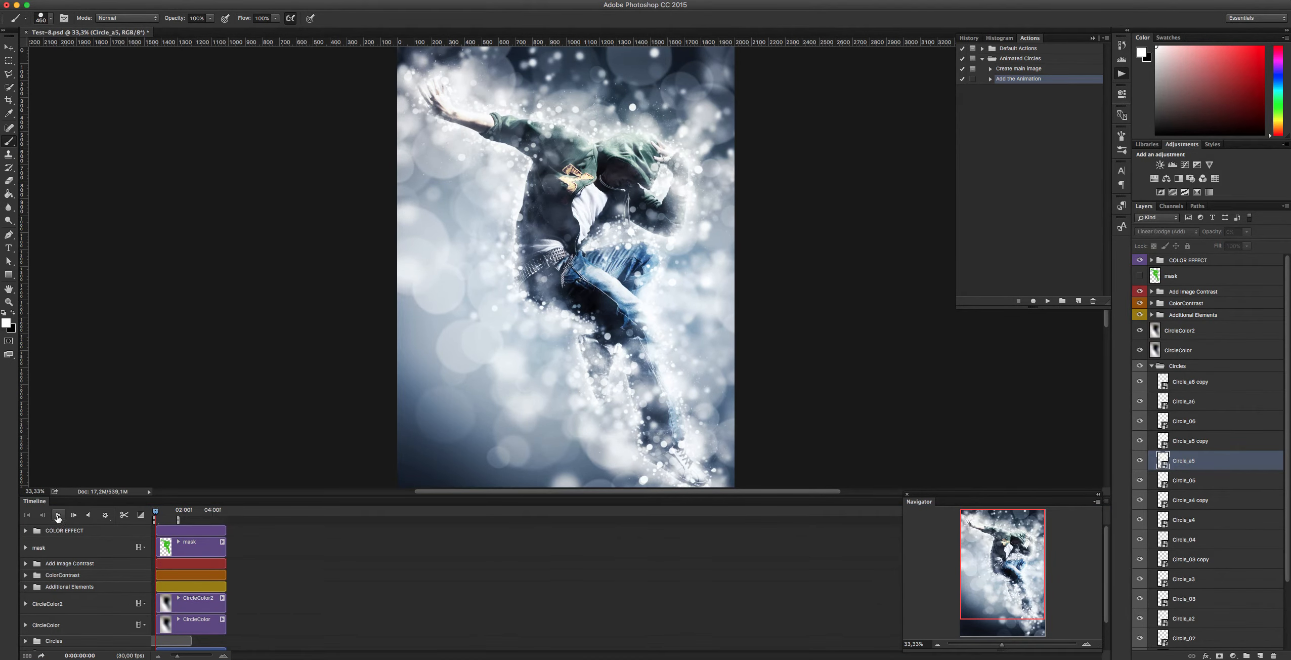
pyautogui.click(57, 515)
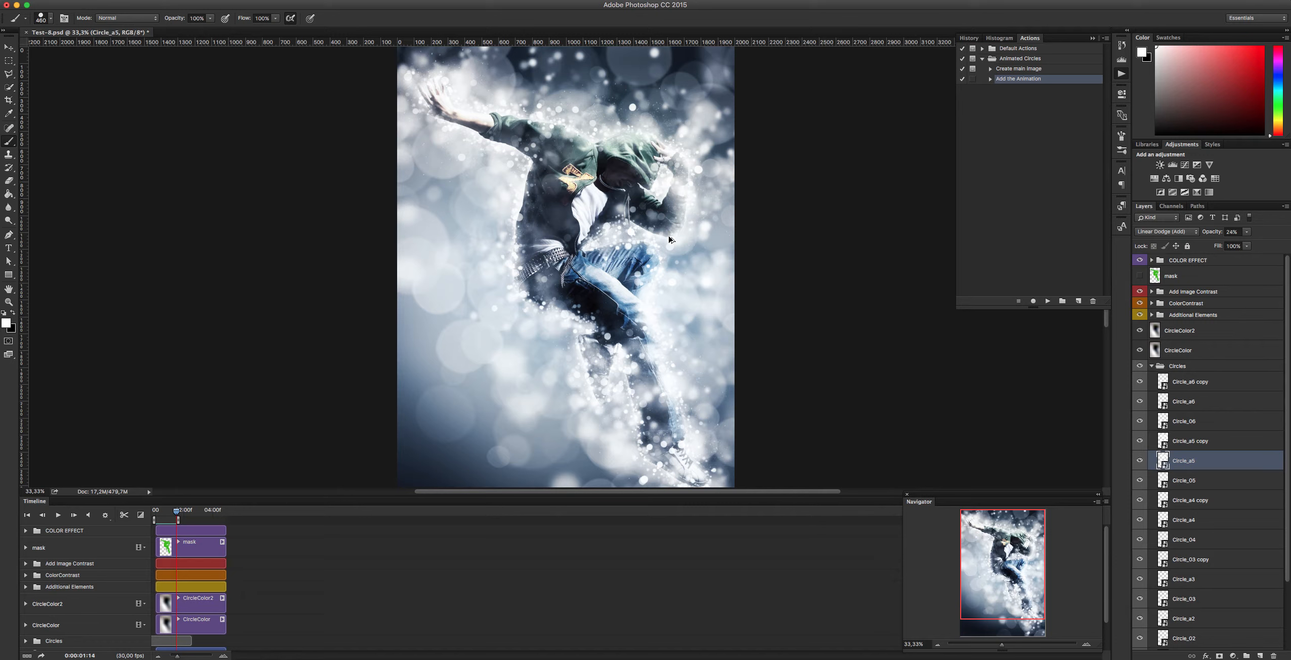
# Step: Resize the image to 500 px wide with proportions kept, and dismiss the reopened Image Size dialog
pyautogui.press('super+alt+i')
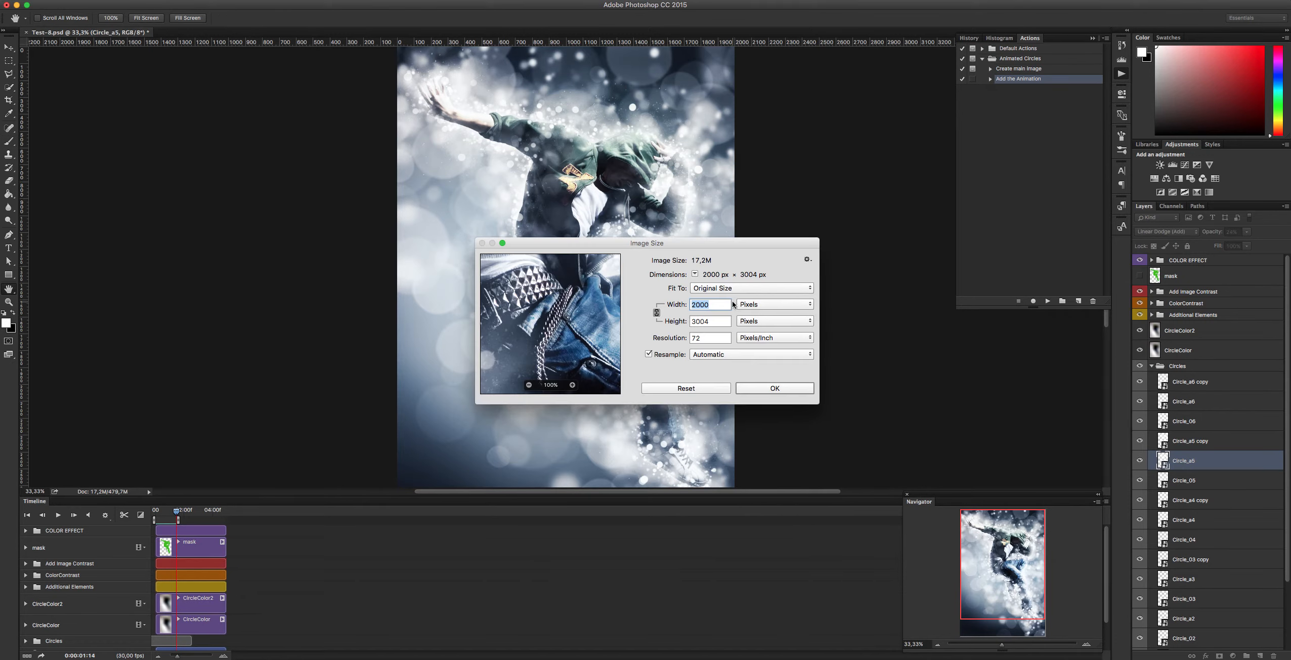
pyautogui.write('500')
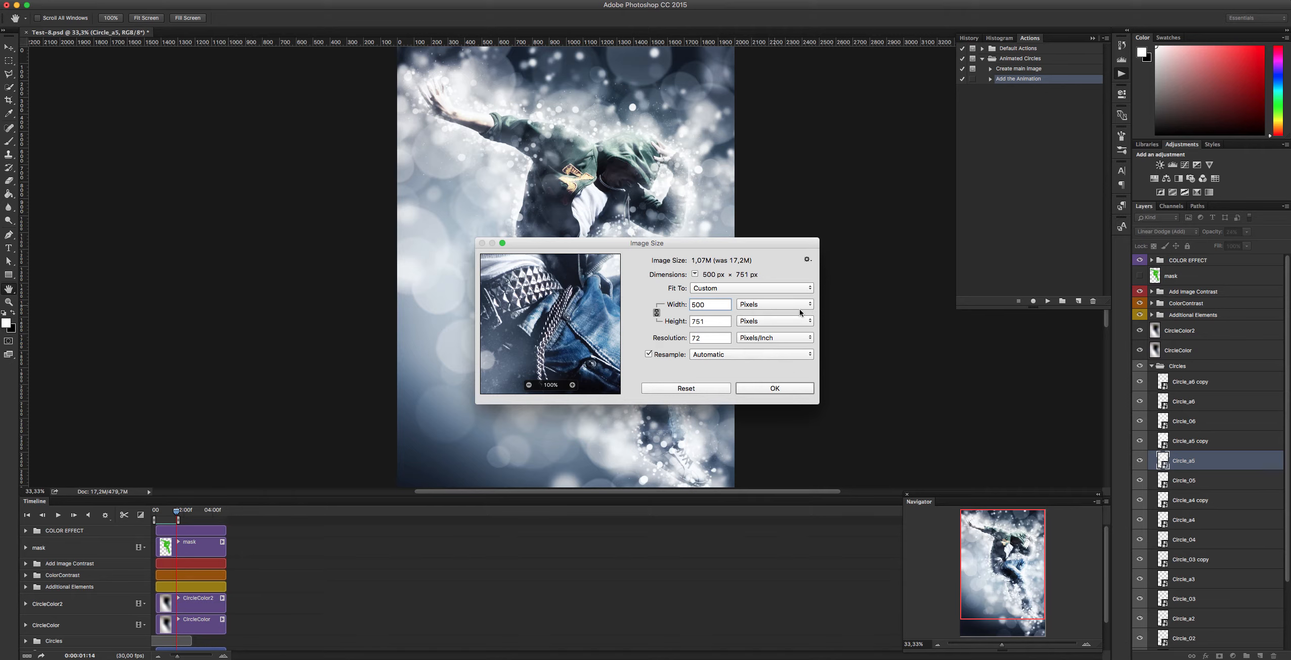
pyautogui.click(770, 388)
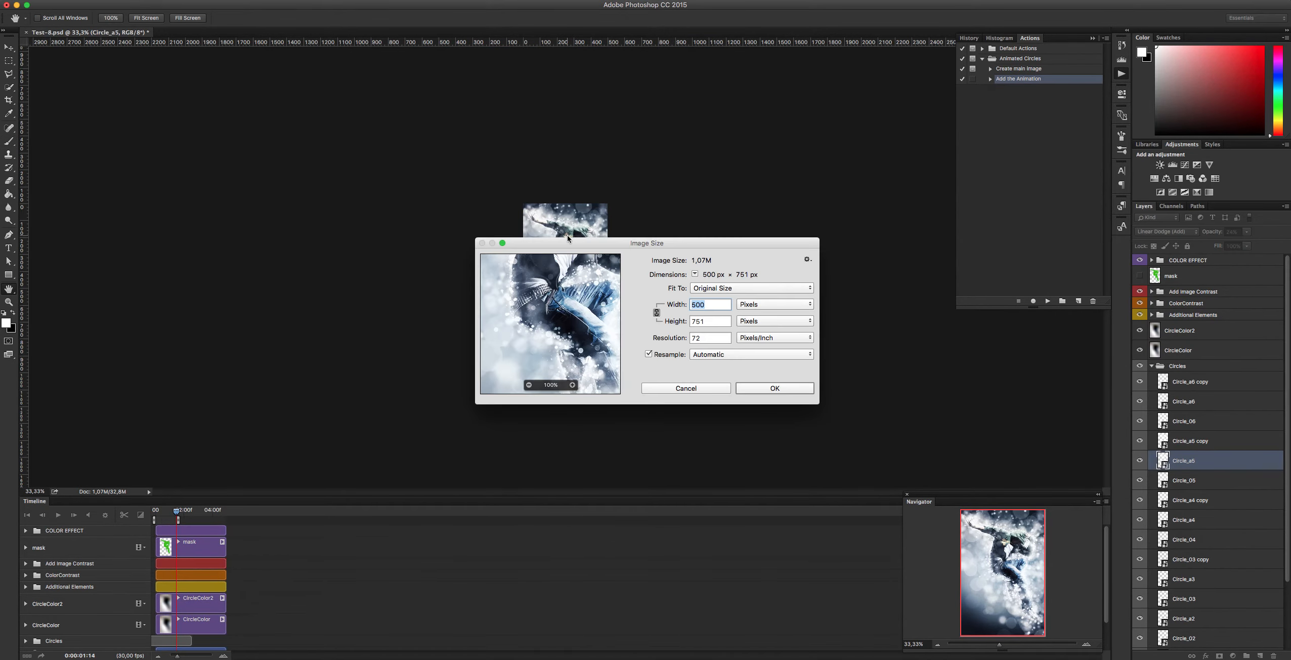
pyautogui.click(695, 387)
# Step: Zoom the resized image to 100% and play its animation
pyautogui.press('z')
pyautogui.click(576, 271)
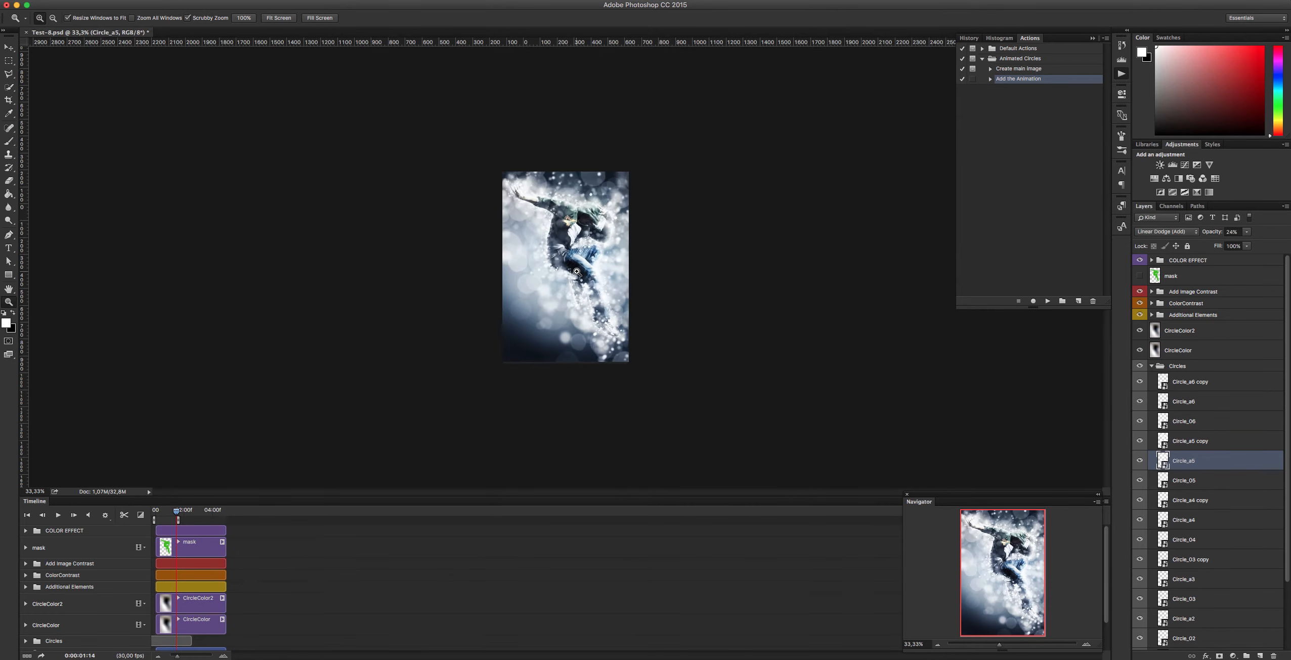
pyautogui.click(577, 271)
pyautogui.click(576, 272)
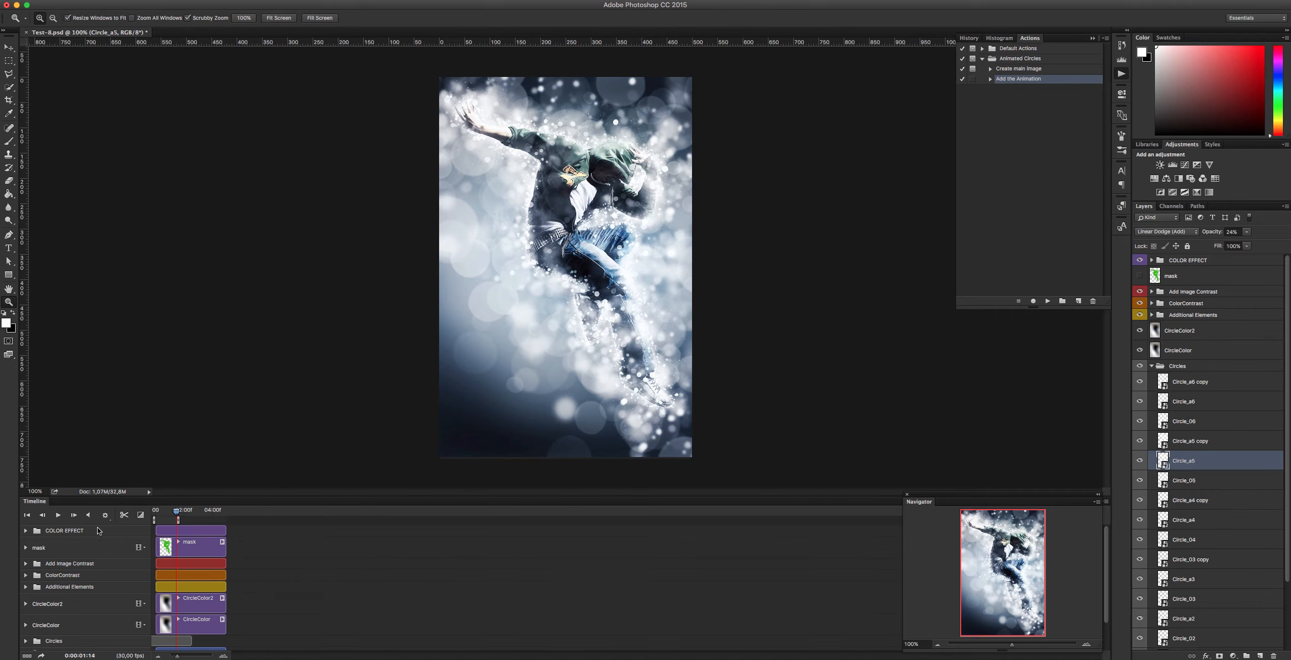
pyautogui.click(58, 516)
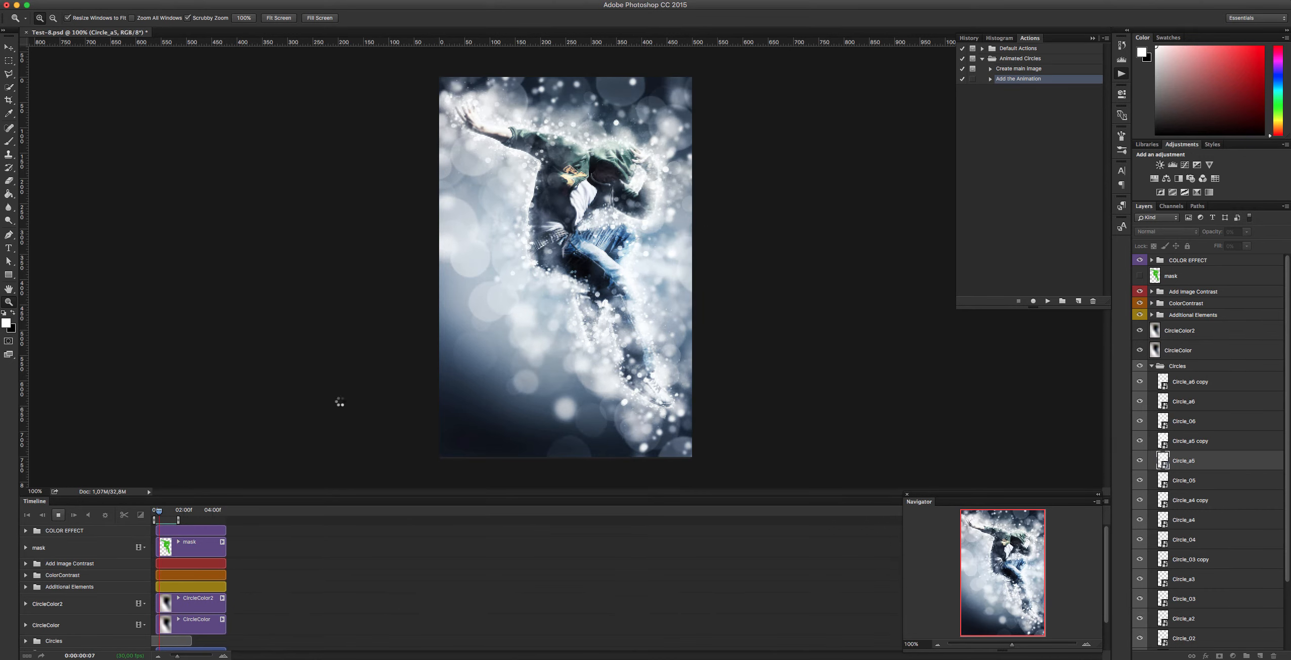
# Step: Review the resolution choices in the timeline's playback options
pyautogui.click(106, 515)
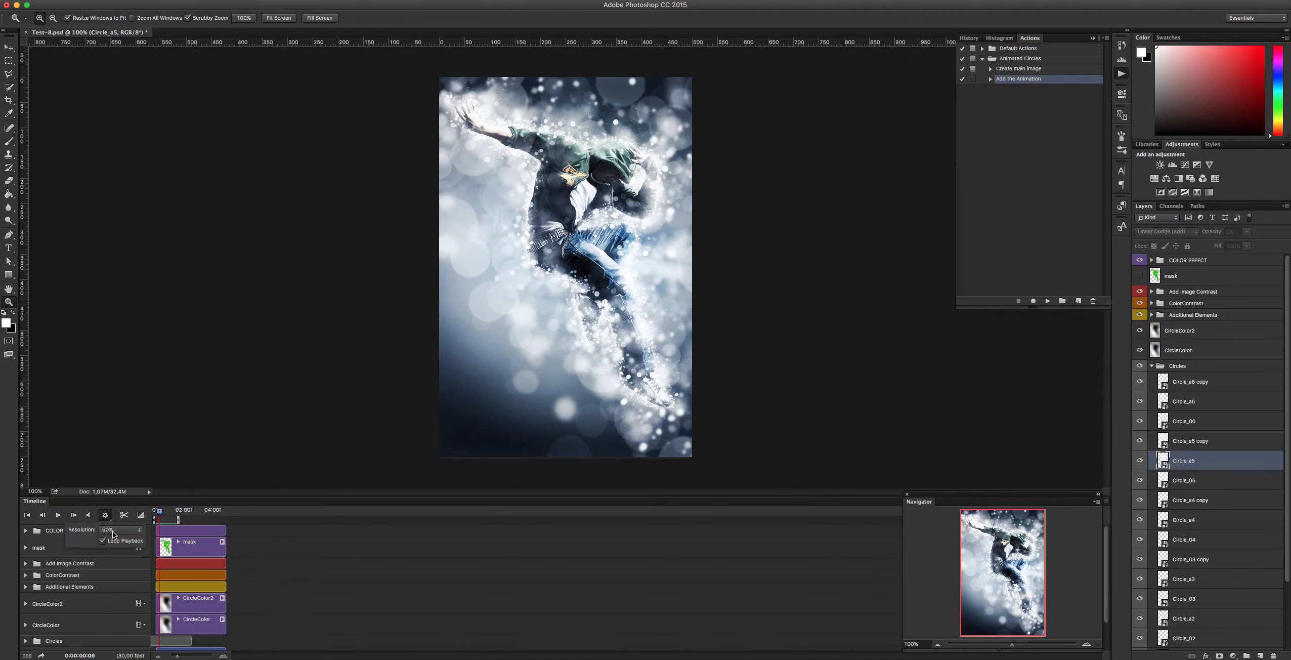
pyautogui.click(113, 532)
pyautogui.click(108, 529)
# Step: Start exporting the animation with Save for Web (Legacy)
pyautogui.click(90, 5)
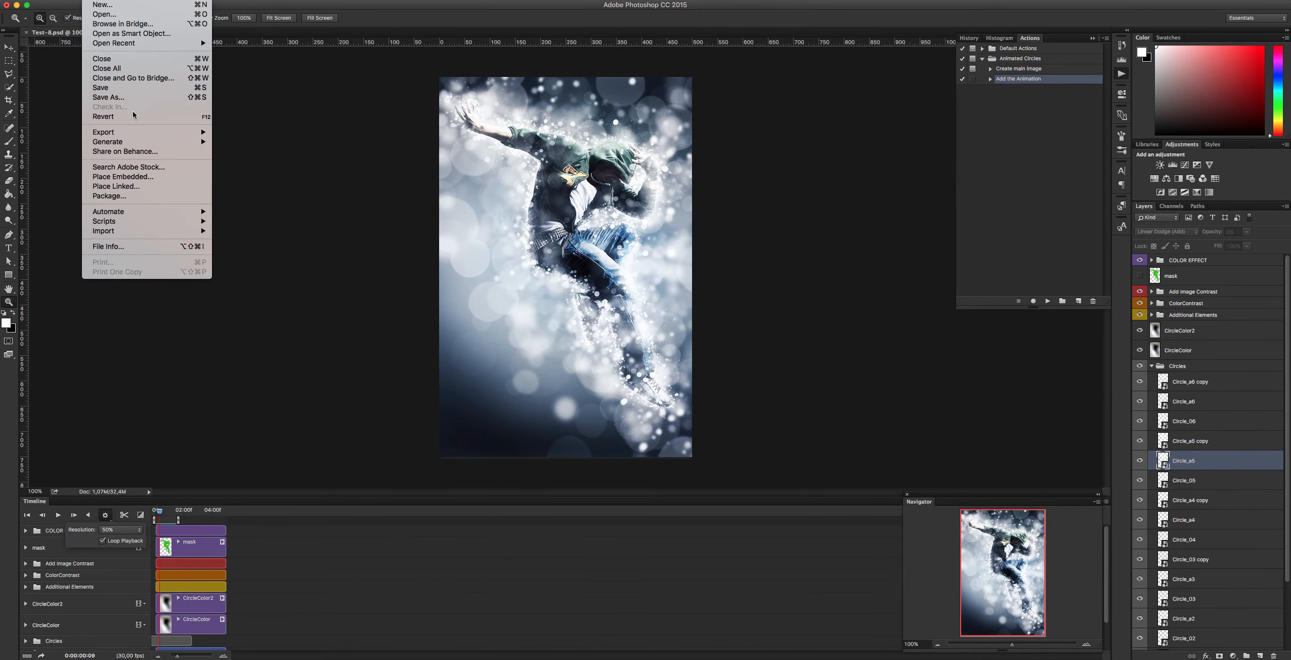
pyautogui.moveTo(133, 132)
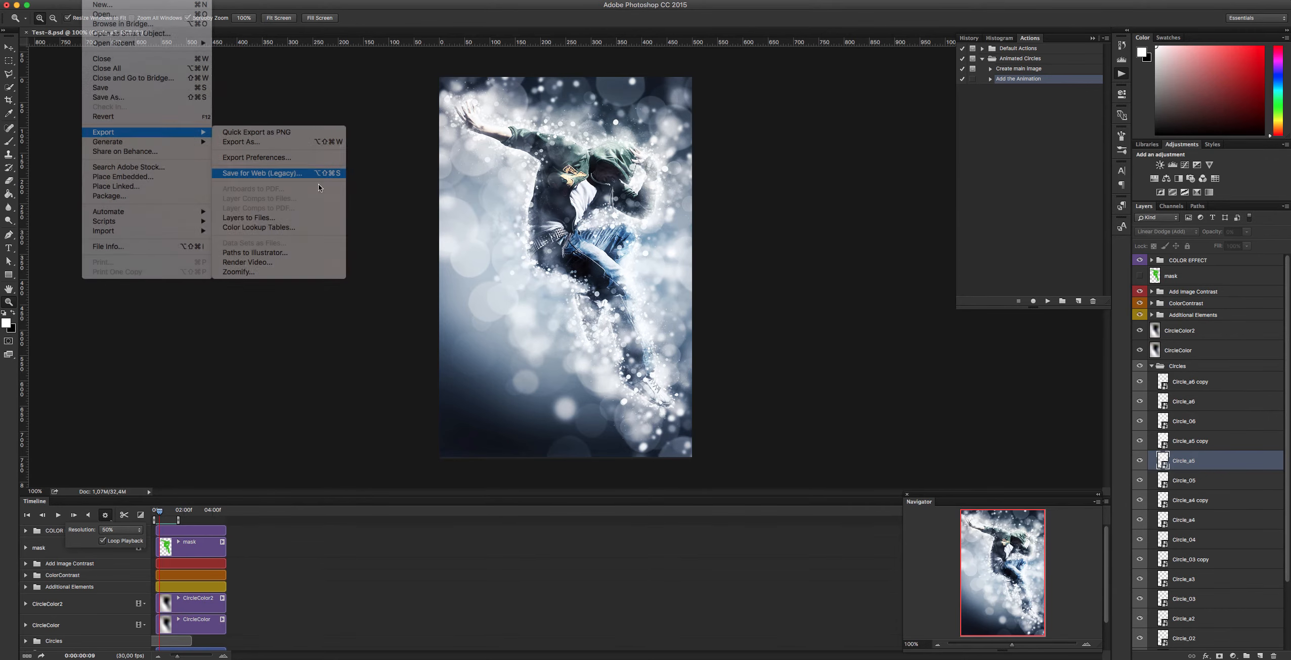
pyautogui.click(258, 173)
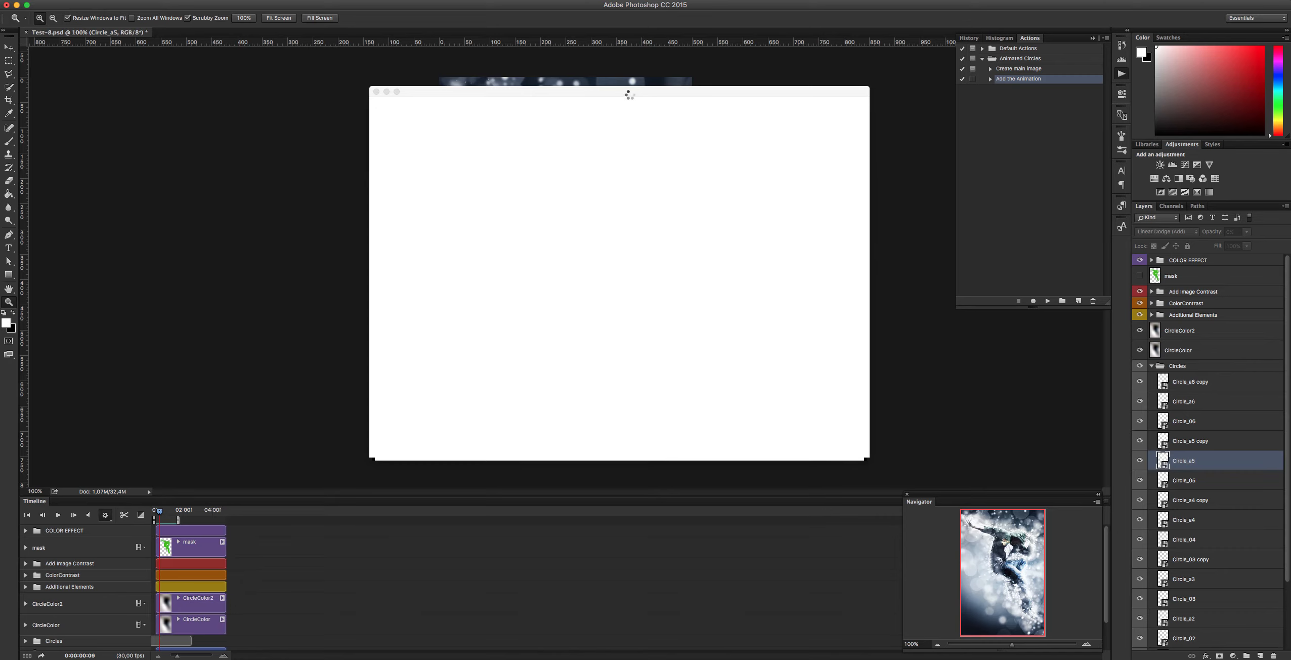
pyautogui.moveTo(630, 94)
pyautogui.mouseDown()
pyautogui.moveTo(609, 92)
pyautogui.moveTo(620, 80)
pyautogui.moveTo(613, 96)
pyautogui.mouseUp()
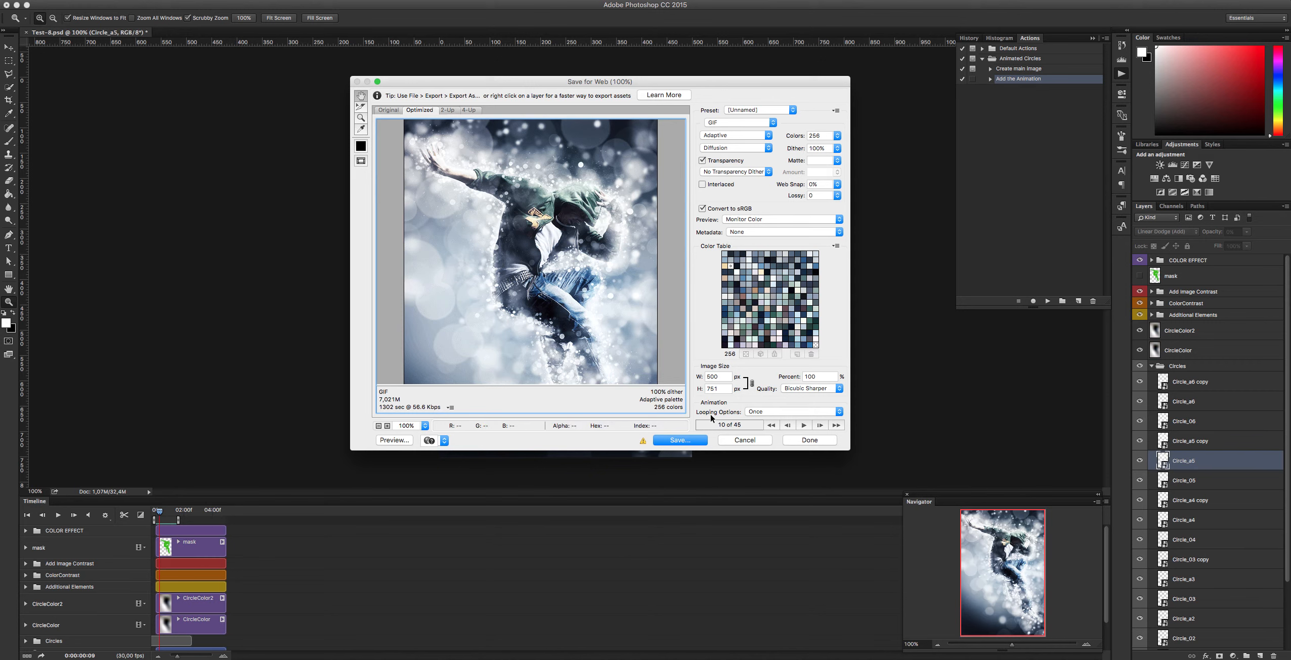
# Step: Change the GIF's looping option from playing once and save the animation as Test-8.gif in the Base folder
pyautogui.click(752, 413)
pyautogui.click(763, 421)
pyautogui.press('Return')
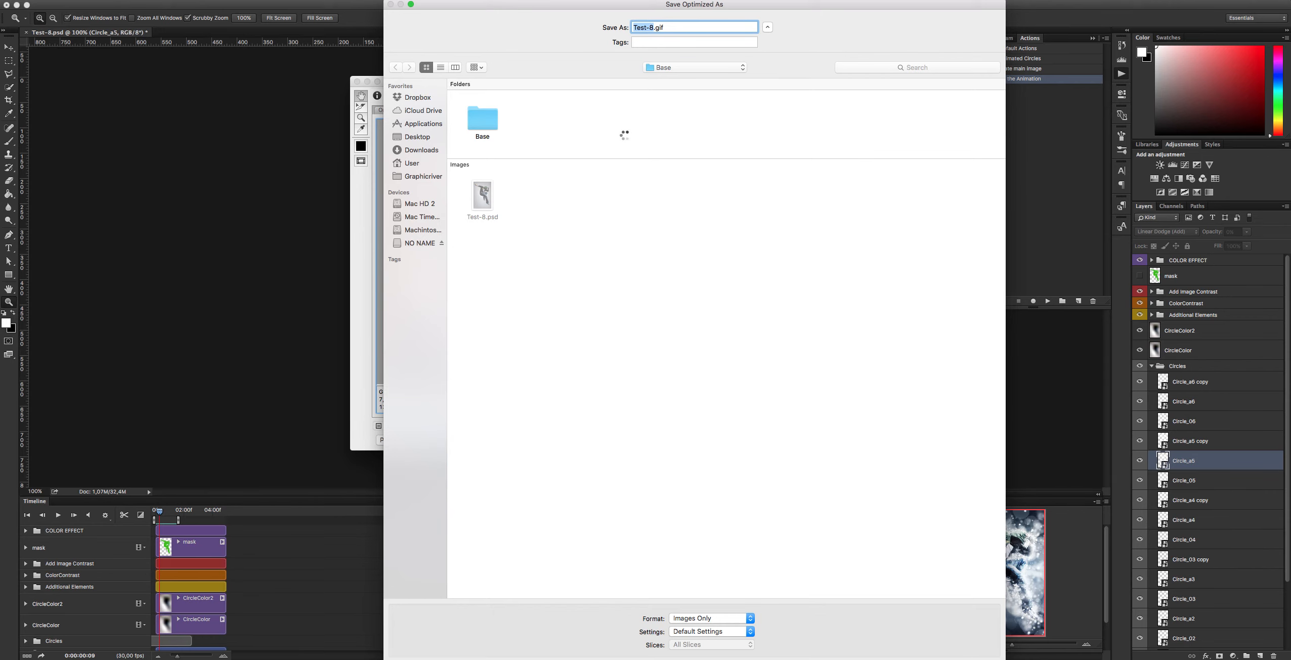
pyautogui.press('Return')
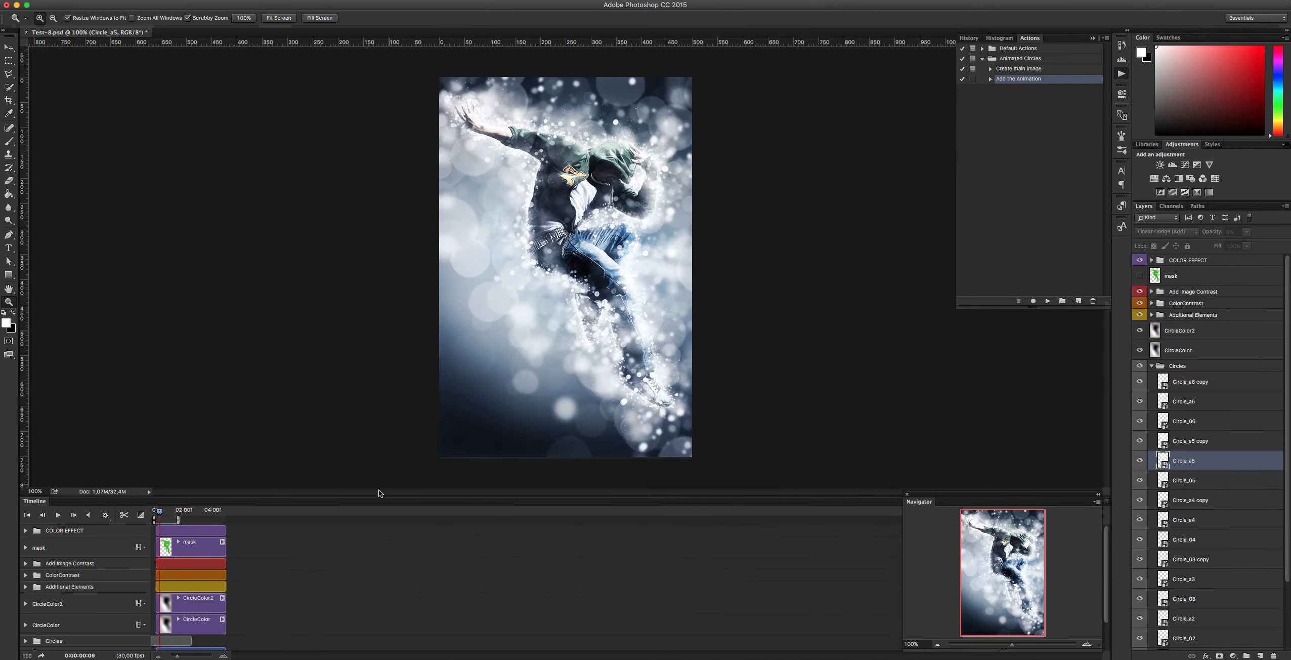
# Step: Switch to Finder, preview Test-8.gif from the Base folder with Quick Look, and return to Photoshop
pyautogui.click(349, 659)
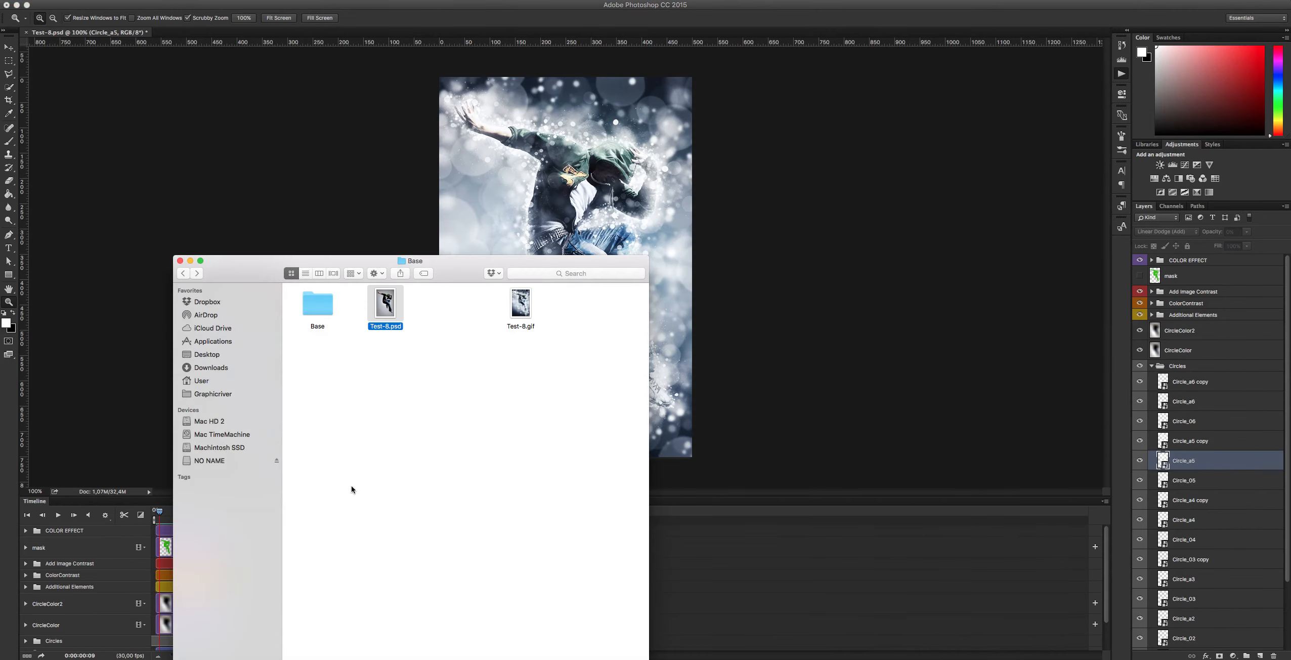
pyautogui.click(551, 256)
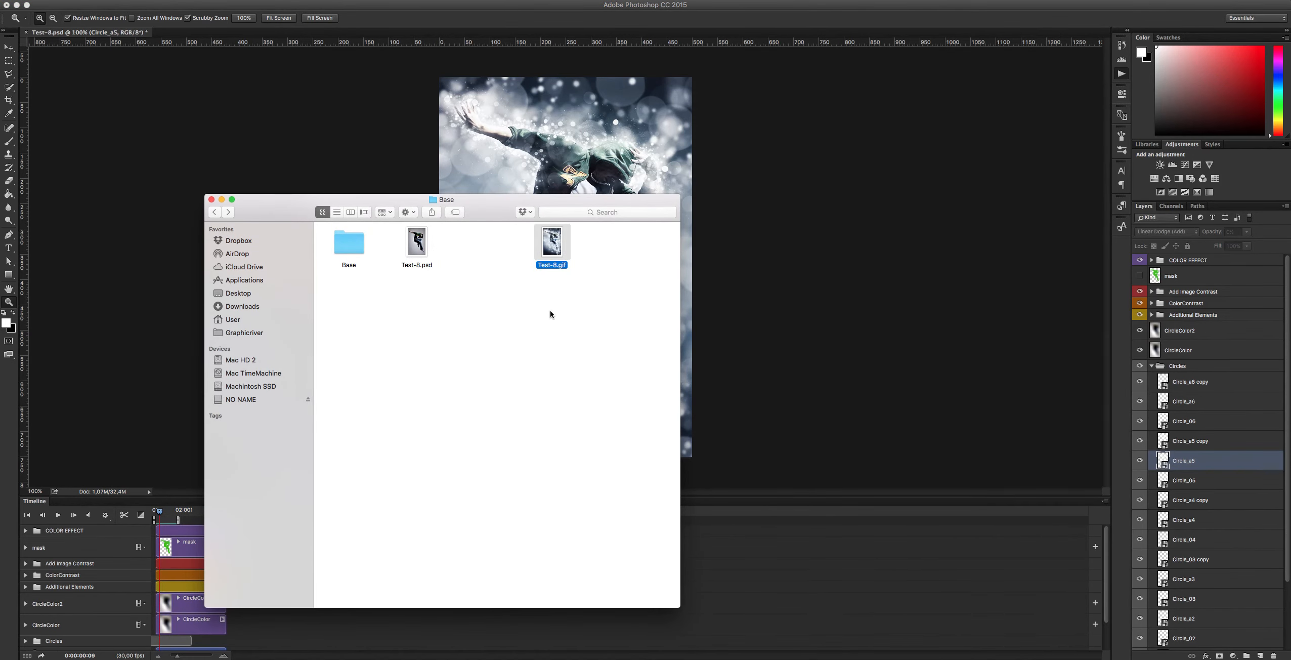
pyautogui.press('space')
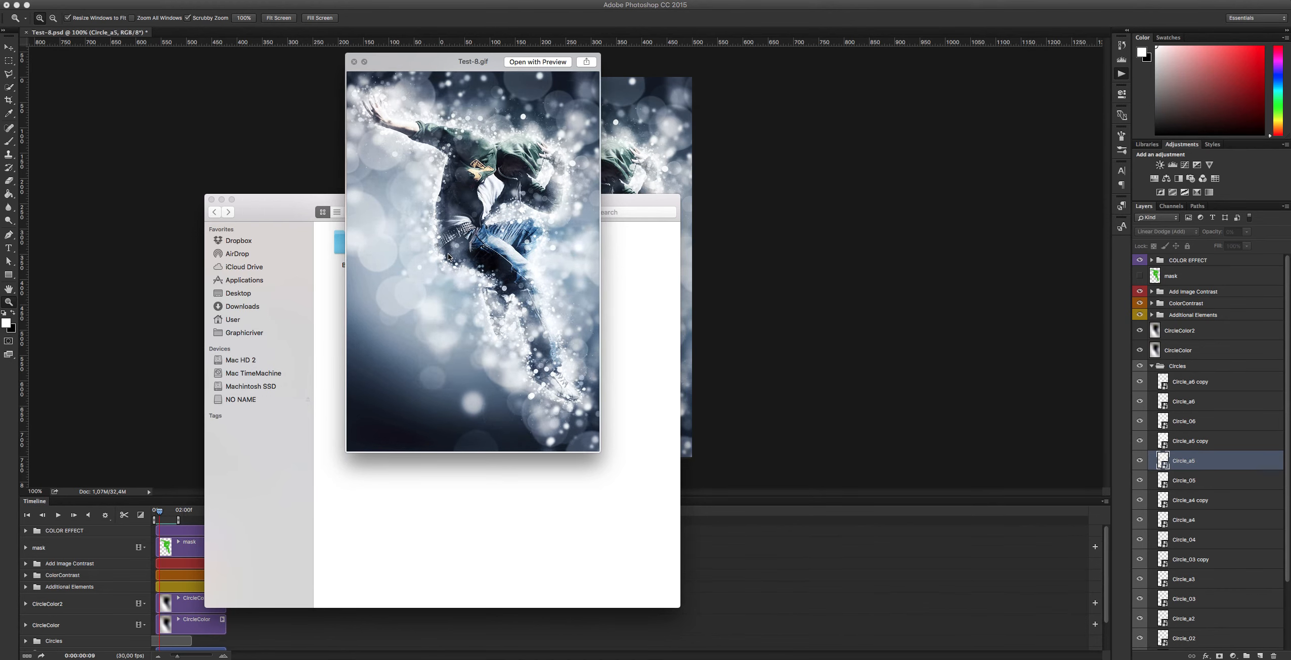
pyautogui.press('space')
pyautogui.click(371, 142)
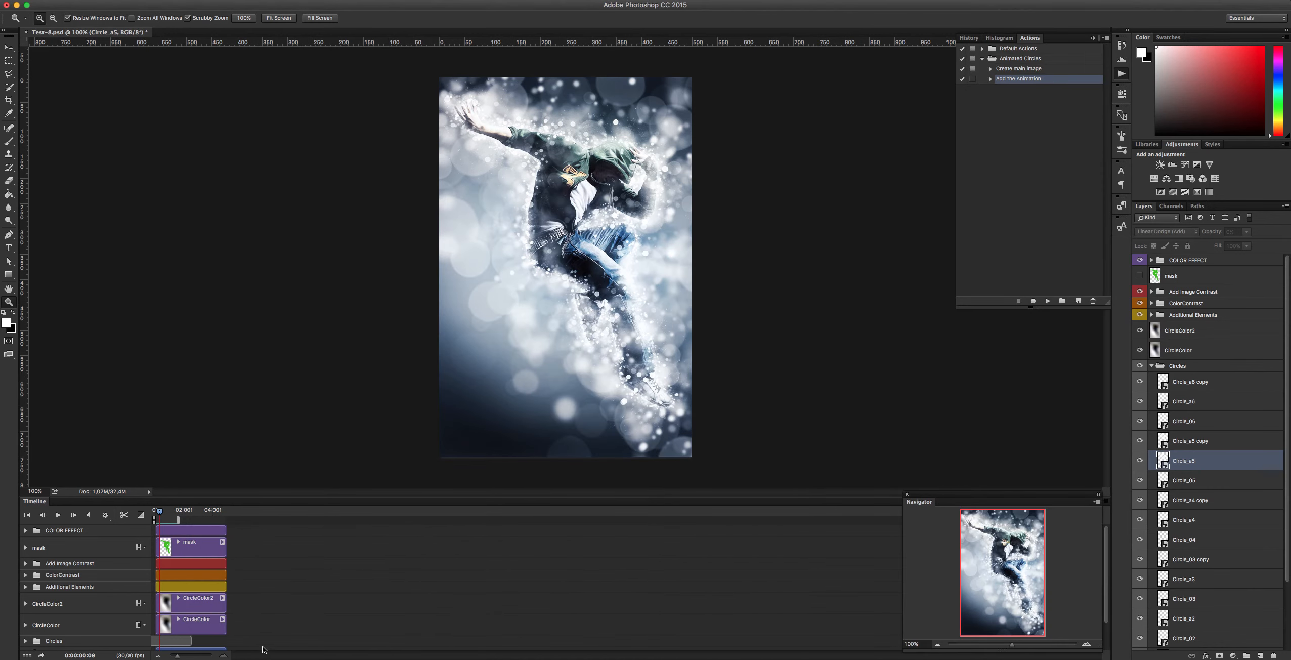
# Step: Magnify the timeline's time scale and move the playhead to 0:00:00:18
pyautogui.click(223, 655)
pyautogui.click(223, 655)
pyautogui.click(223, 655)
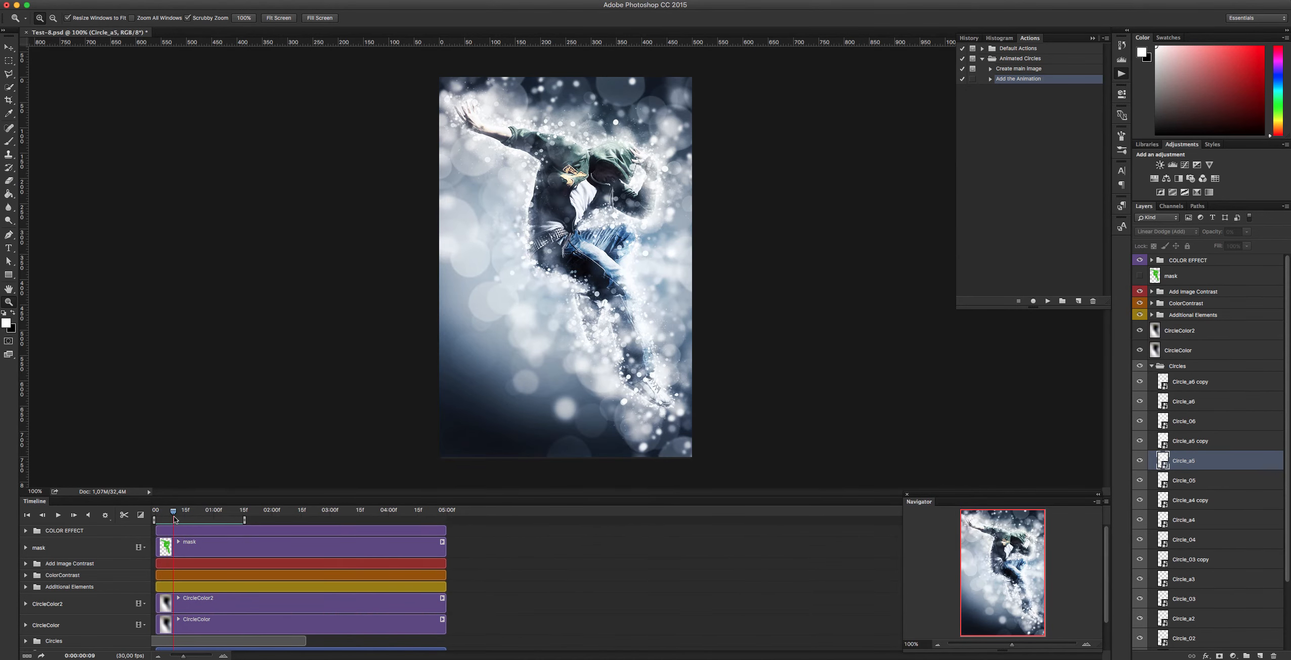
pyautogui.press('Home')
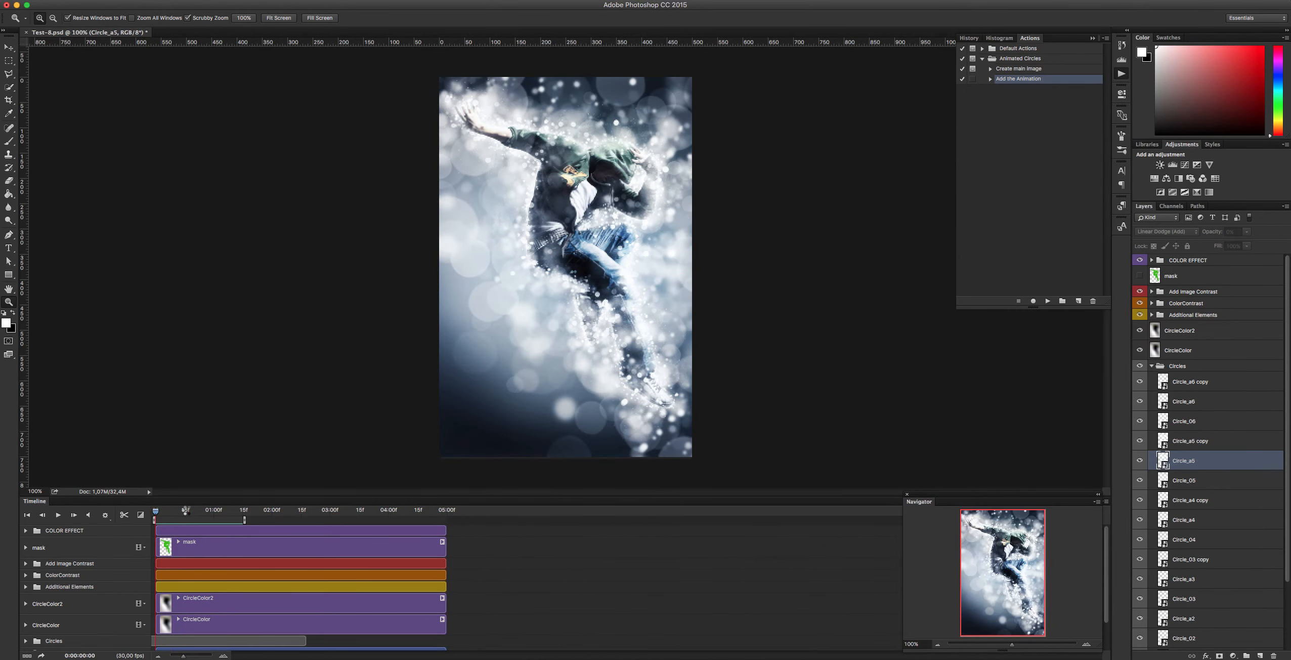
pyautogui.click(185, 510)
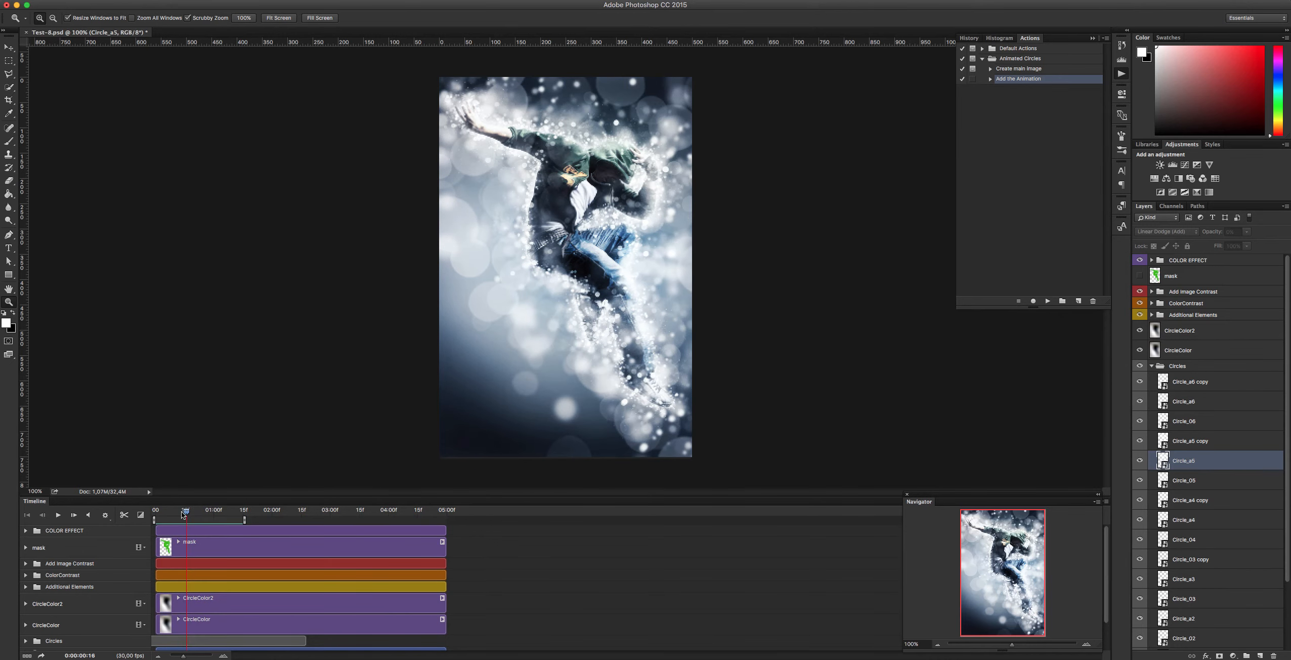
pyautogui.moveTo(183, 514)
pyautogui.mouseDown()
pyautogui.moveTo(155, 513)
pyautogui.moveTo(191, 514)
pyautogui.mouseUp()
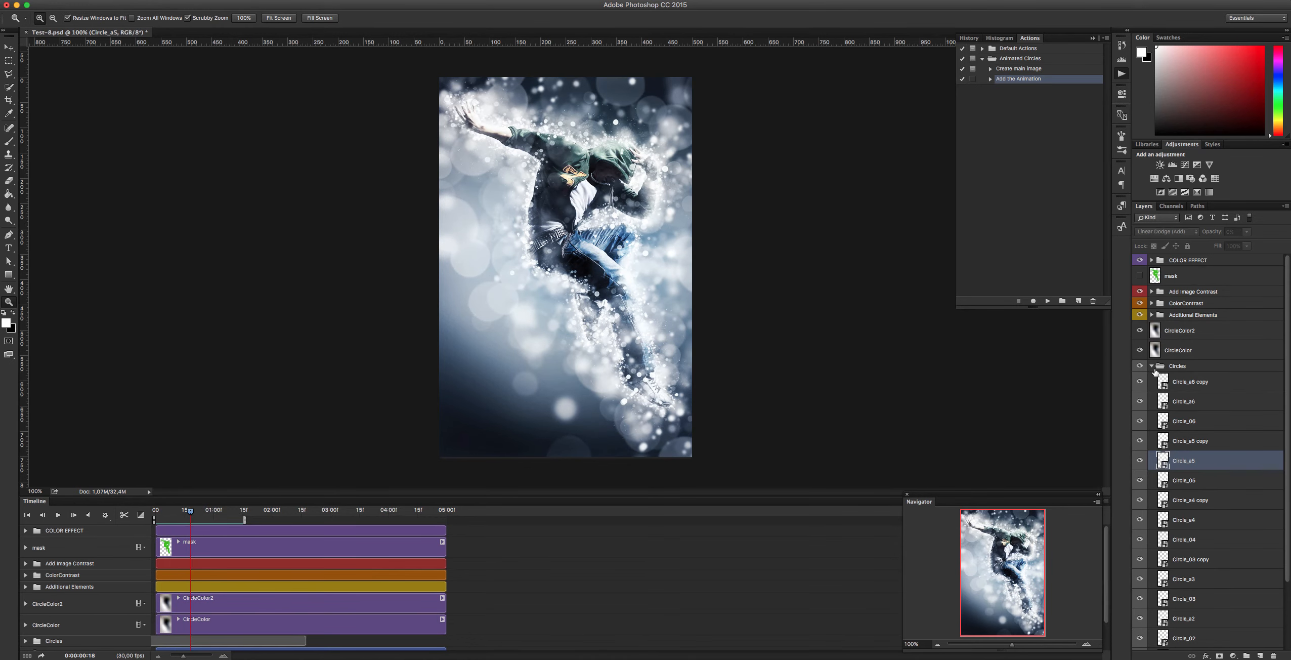
# Step: Collapse the Circles group and add a text layer reading TYPO above the COLOR EFFECT group
pyautogui.click(1151, 366)
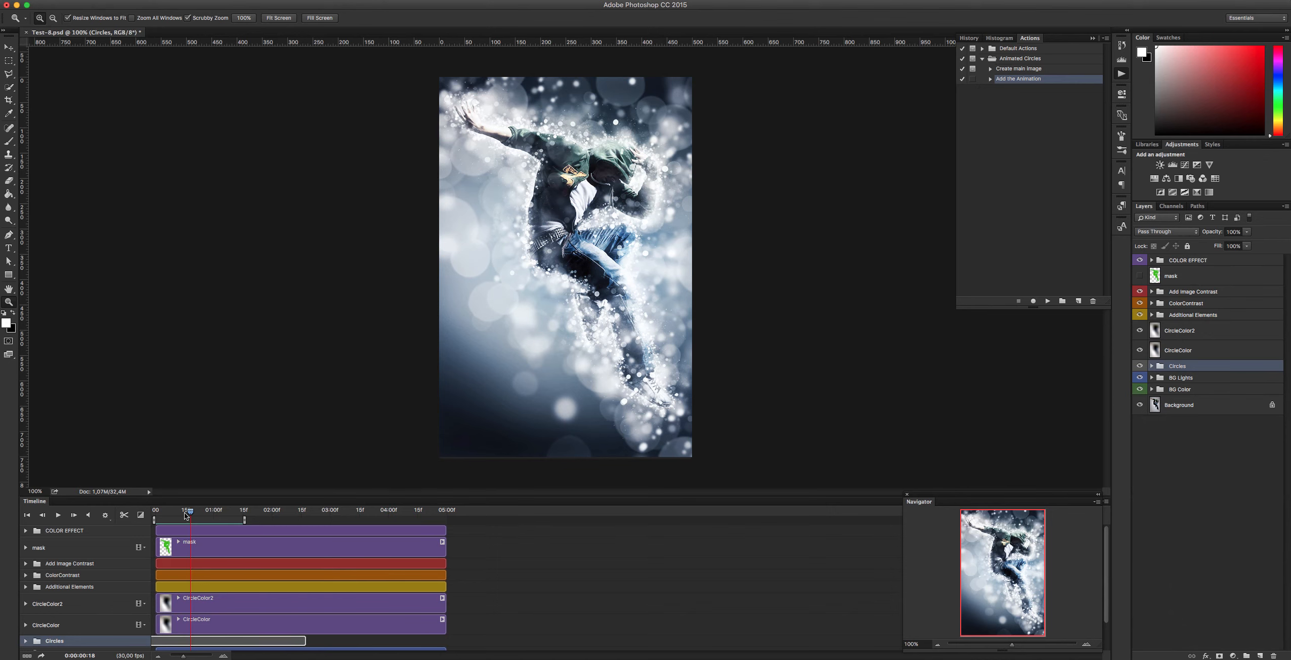
pyautogui.click(1199, 260)
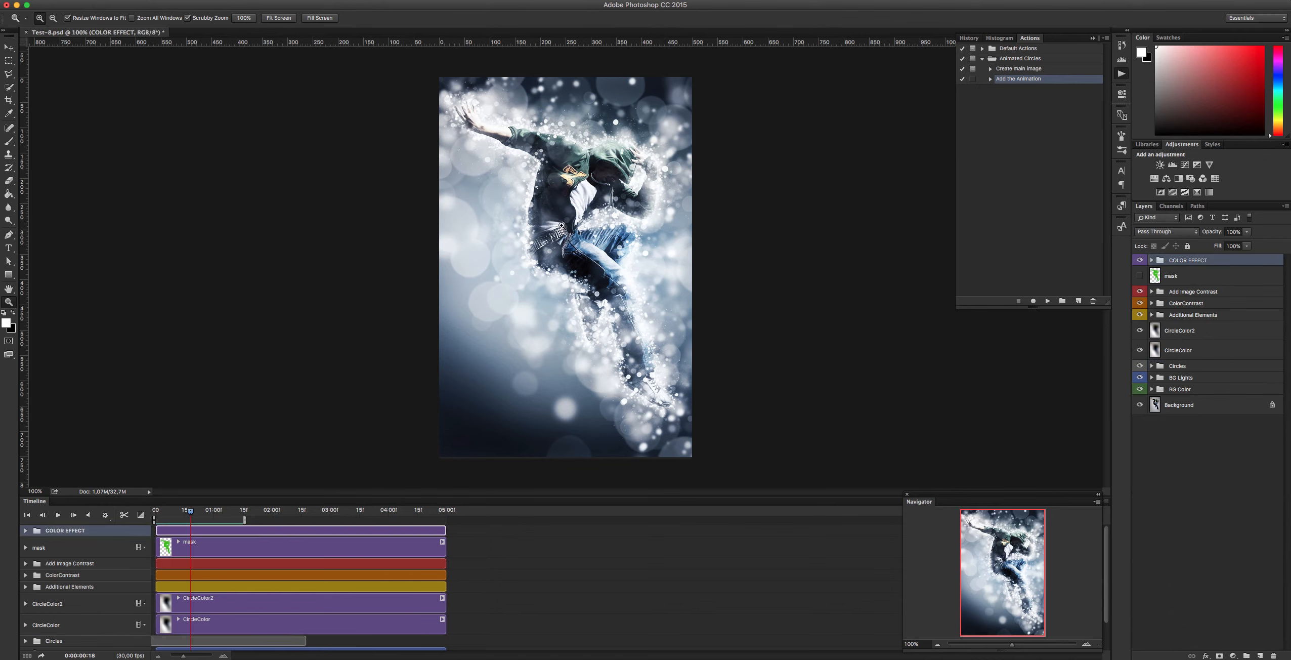
pyautogui.press('t')
pyautogui.click(550, 212)
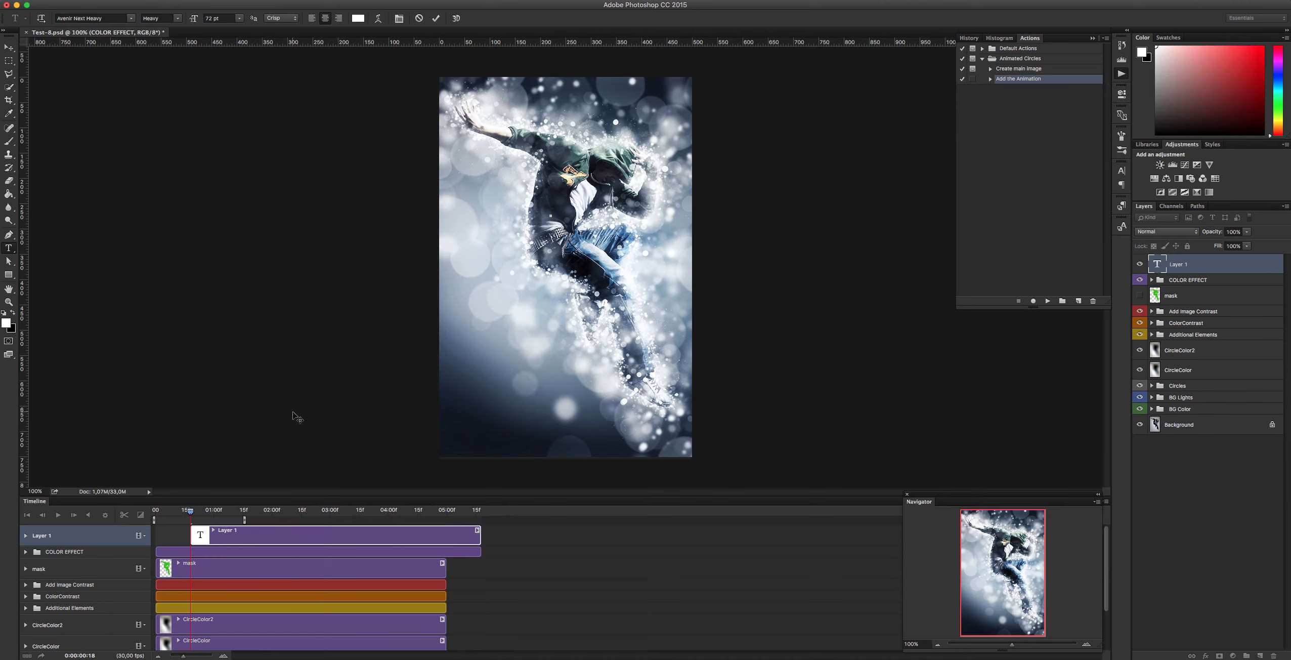
pyautogui.write('TYPO')
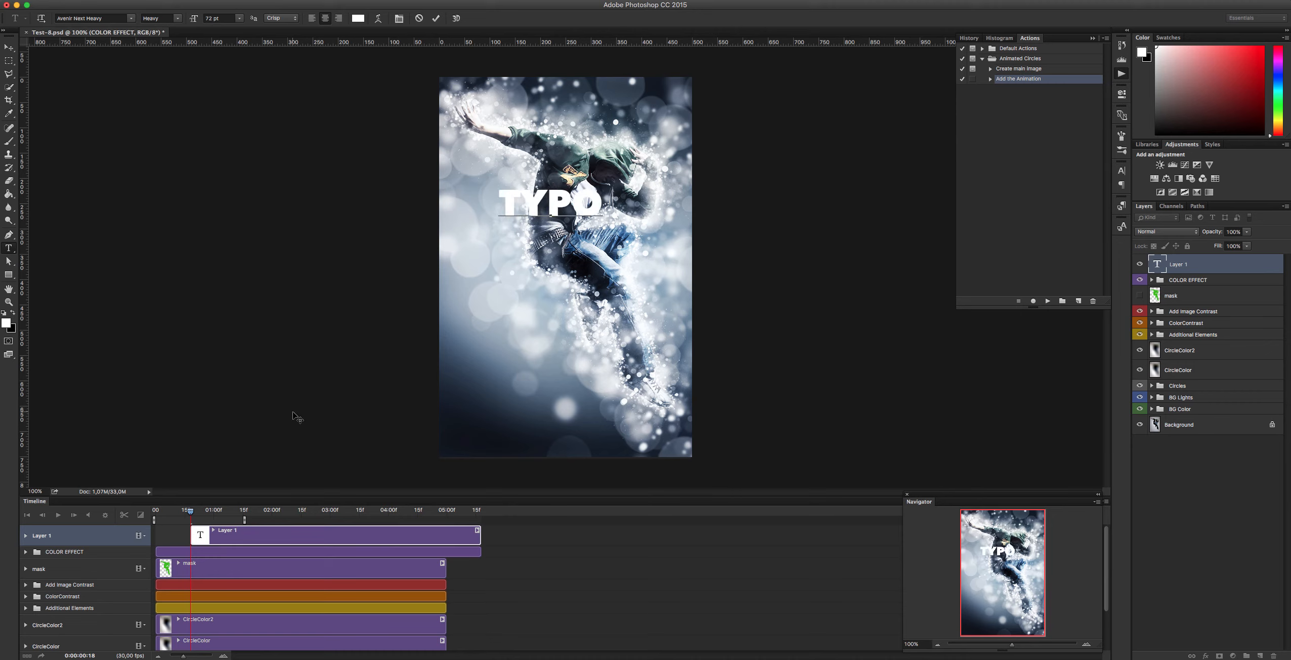
pyautogui.hotkey('ctrl', 'Return')
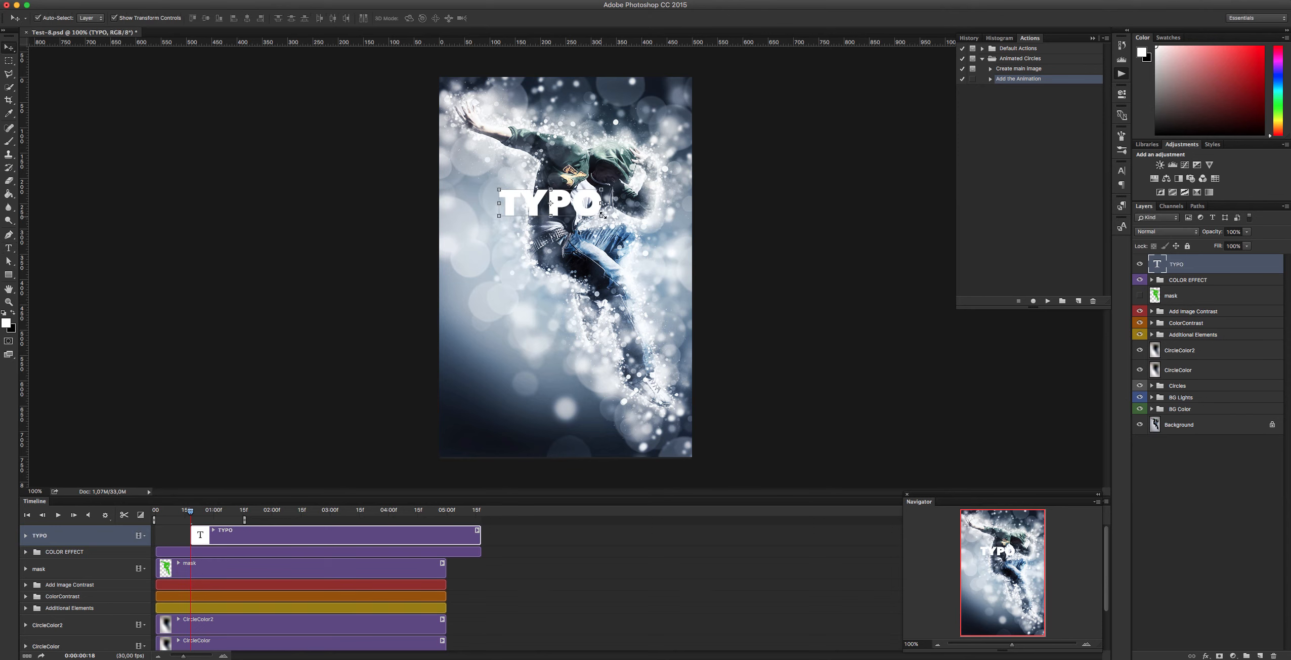
# Step: Scale the TYPO text to about 201%, centre it over the dancer, and shift its clip to the timeline's start
pyautogui.hotkey('ctrl', 't')
pyautogui.moveTo(603, 224); pyautogui.dragTo(656, 244)
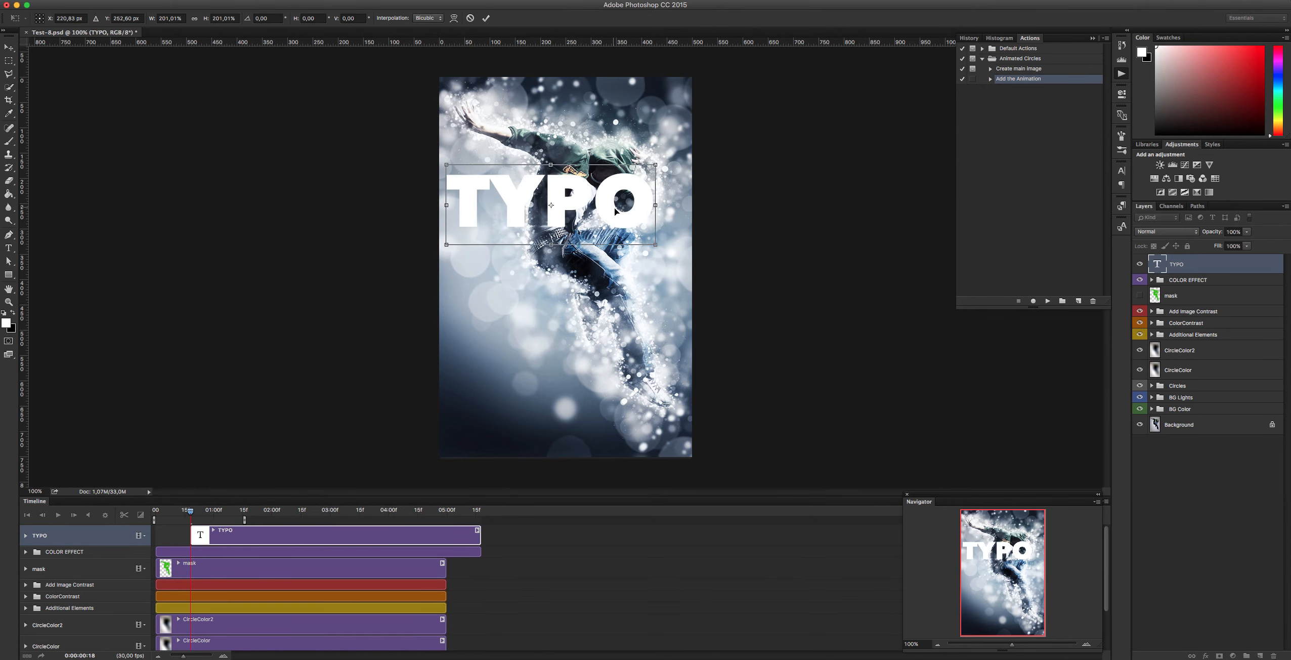
pyautogui.moveTo(615, 210); pyautogui.dragTo(633, 239)
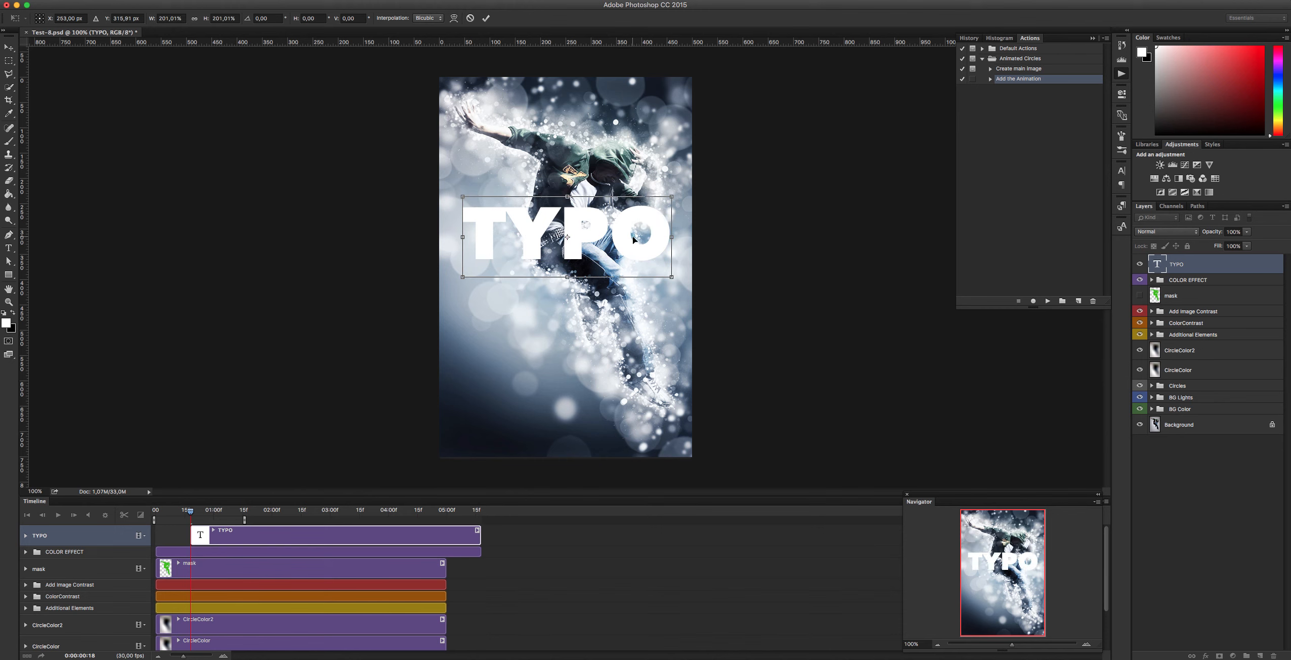
pyautogui.press('Return')
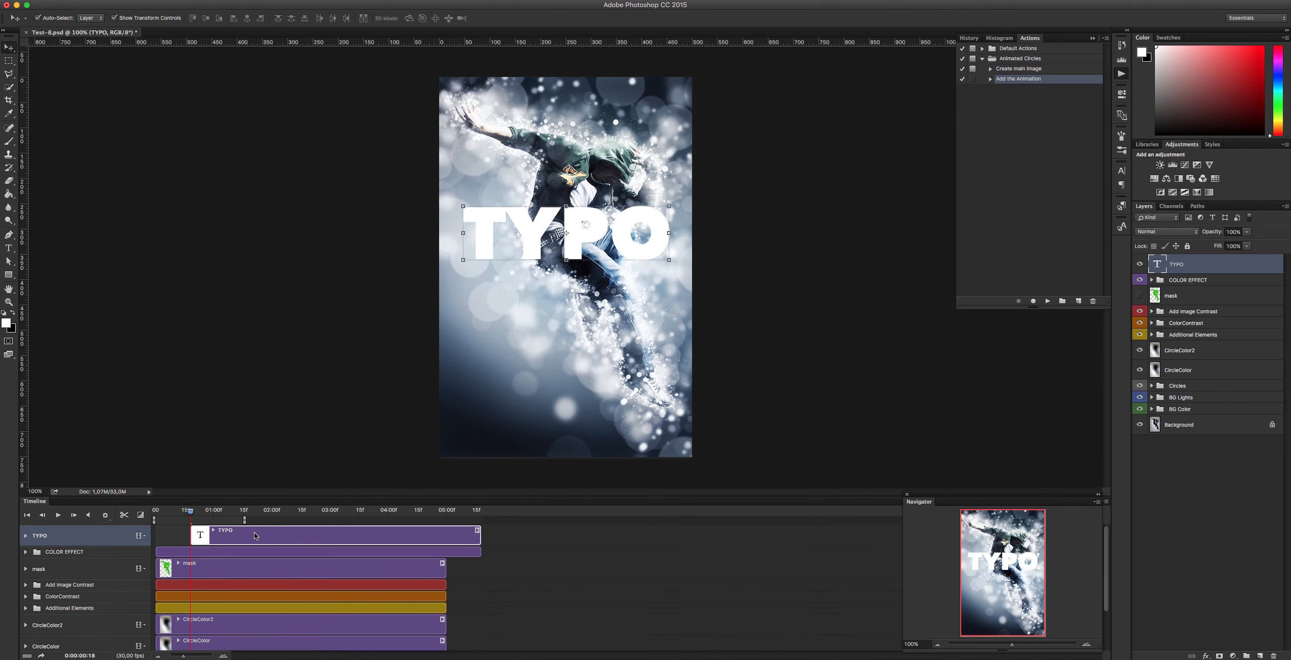
pyautogui.moveTo(252, 535); pyautogui.dragTo(224, 534)
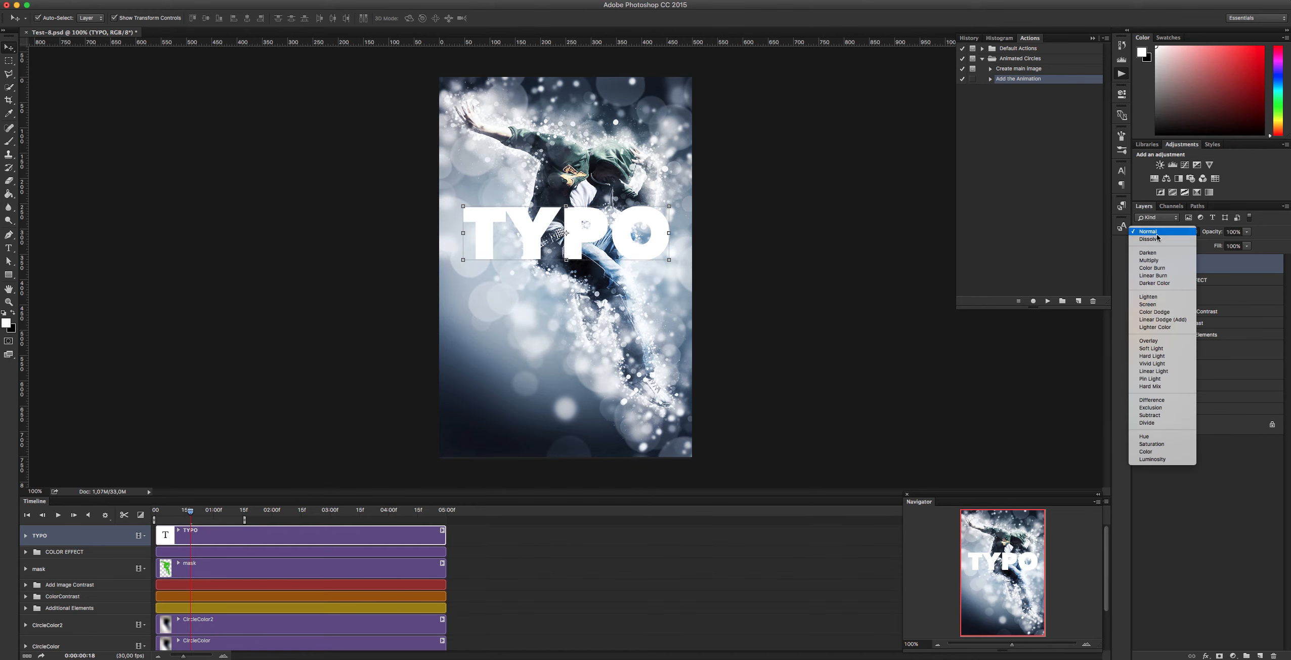
# Step: Set the TYPO layer's blend mode to Overlay, and enlarge and lower the text over the dancer's legs
pyautogui.click(1148, 231)
pyautogui.click(1169, 342)
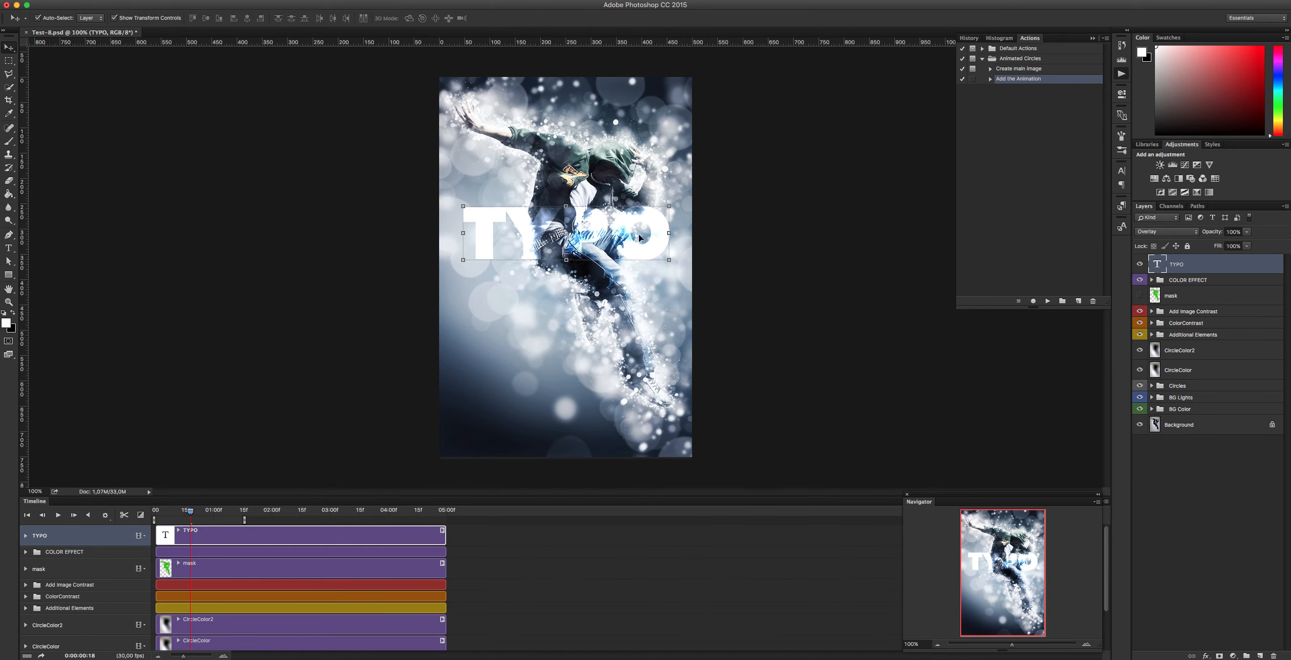
pyautogui.moveTo(669, 258); pyautogui.dragTo(657, 282)
pyautogui.press('Return')
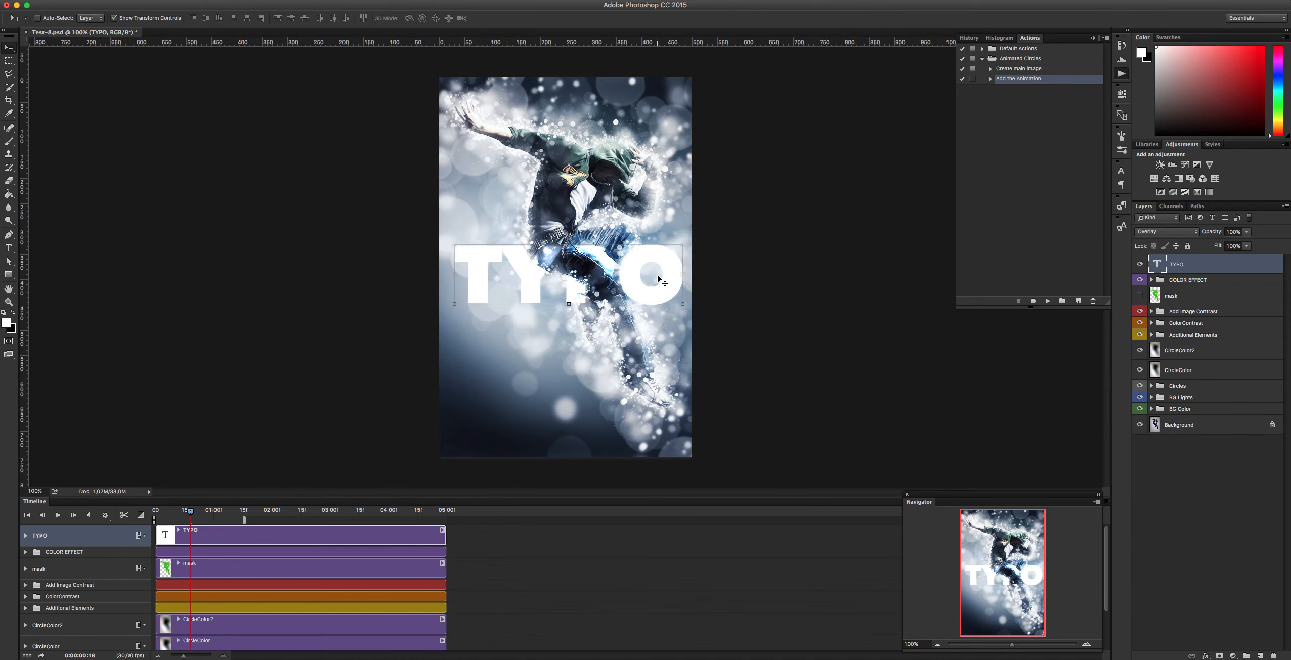
# Step: Duplicate the TYPO layer, move the copy about 137 px straight down, and open the copy's text for editing
pyautogui.press('super+j')
pyautogui.press('super+t')
pyautogui.moveTo(576, 268); pyautogui.dragTo(575, 338)
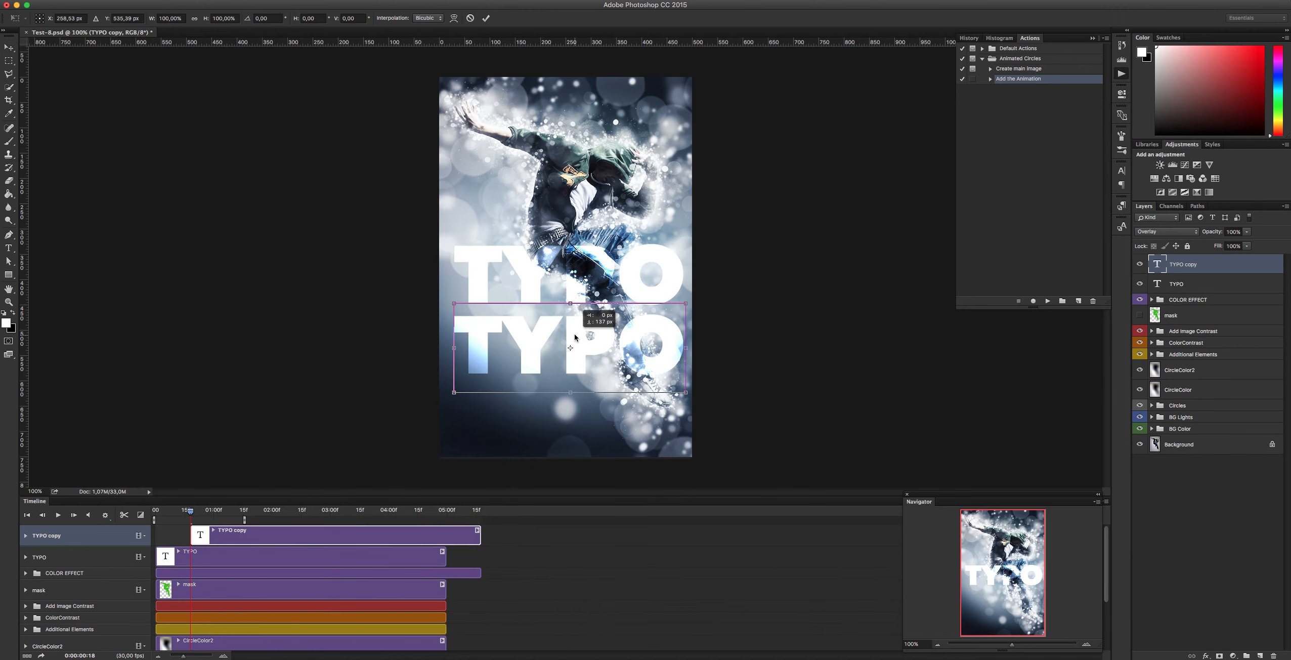
pyautogui.press('Return')
pyautogui.press('t')
pyautogui.click(574, 332)
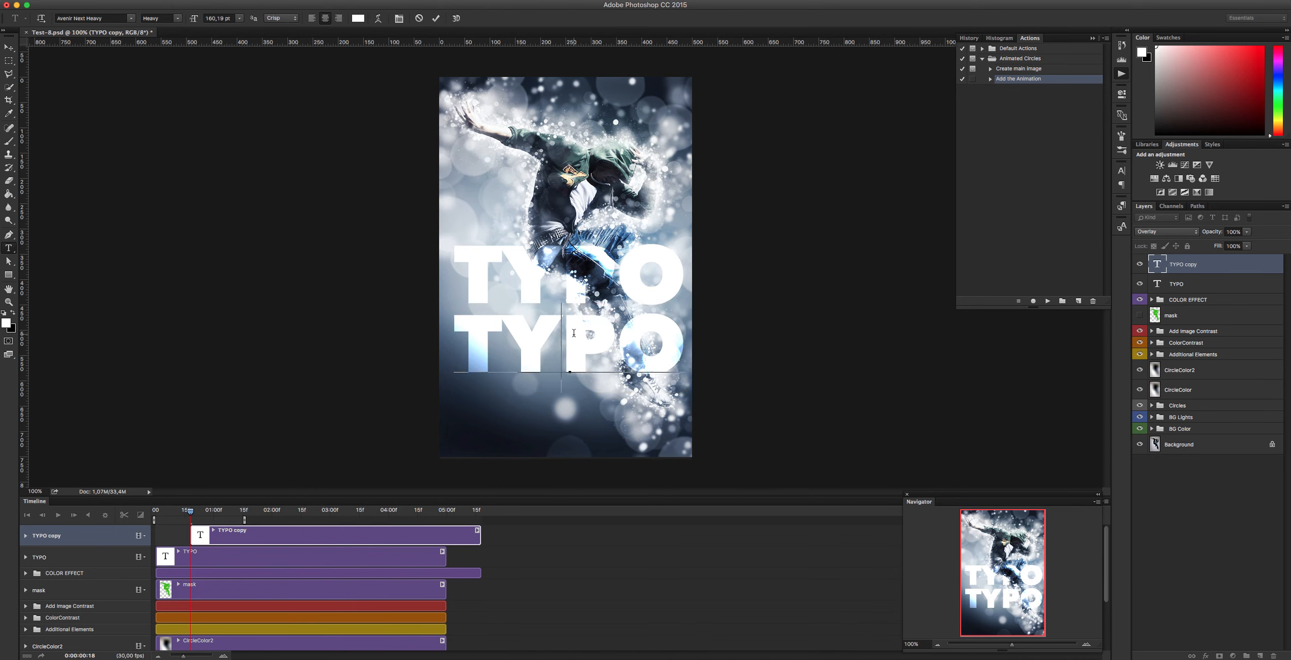
pyautogui.press('super+a')
pyautogui.write('бфтшф')
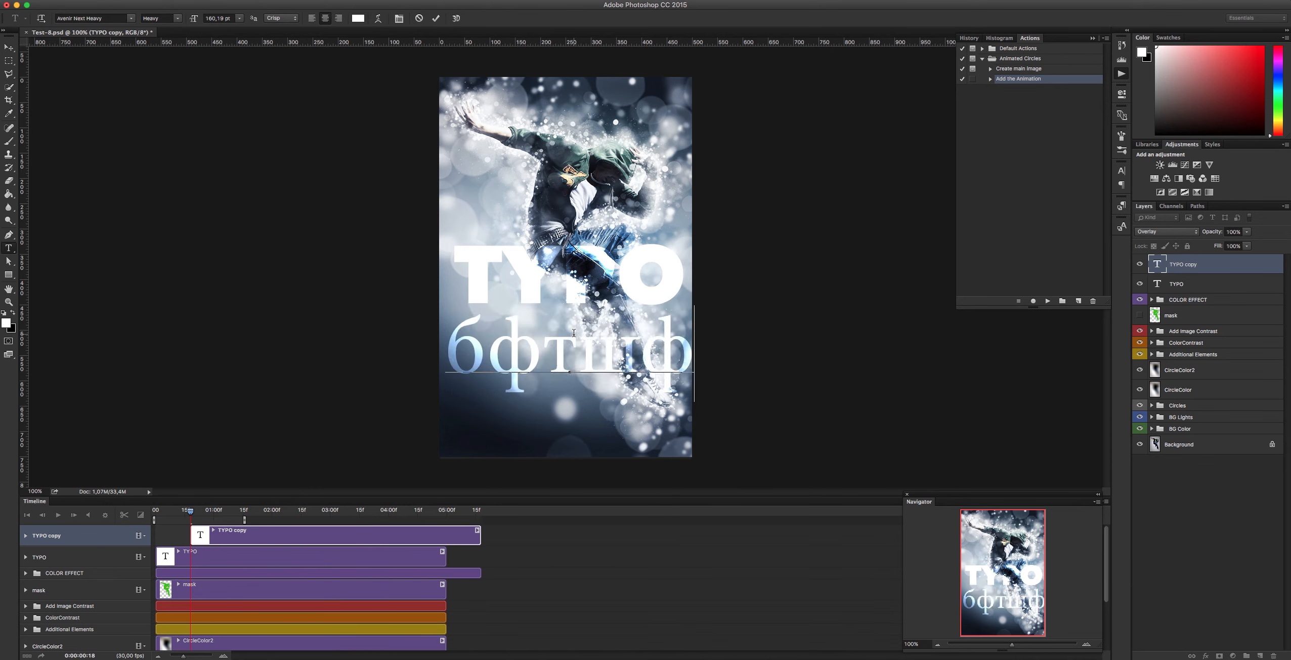
pyautogui.press('super+z')
# Step: Replace the lower TYPO copy's text with "mania" in lowercase letters
pyautogui.click(572, 332)
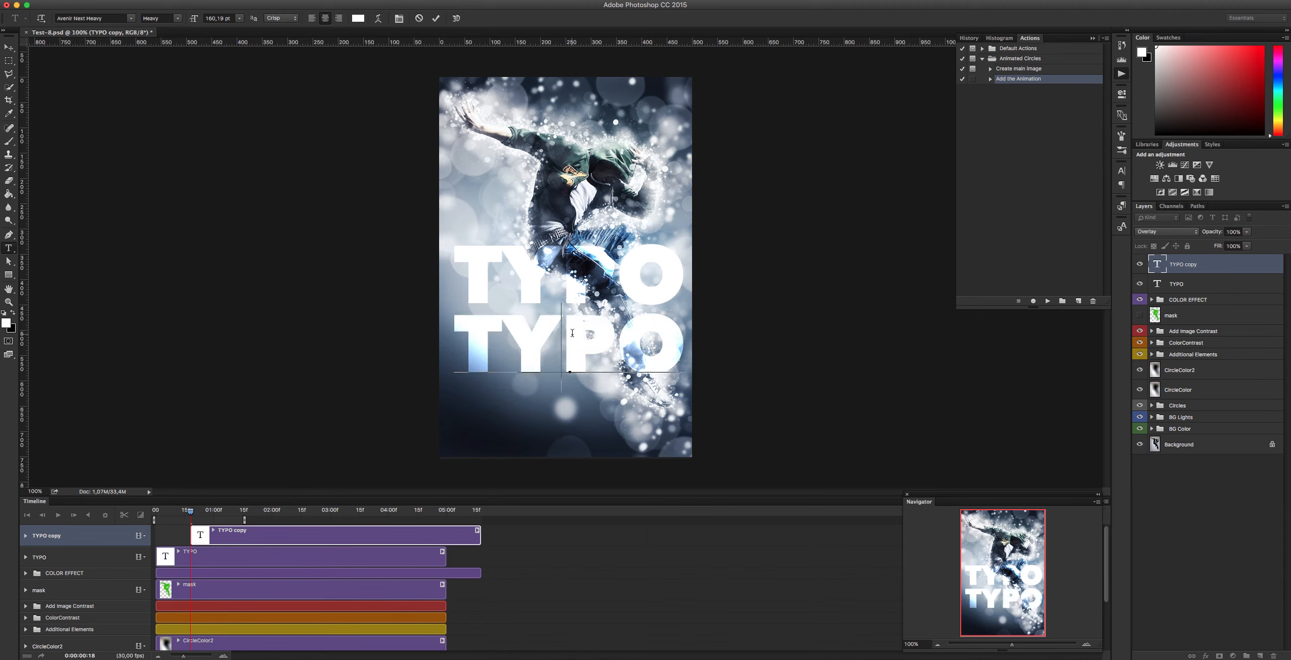
pyautogui.press('super+a')
pyautogui.write('mania')
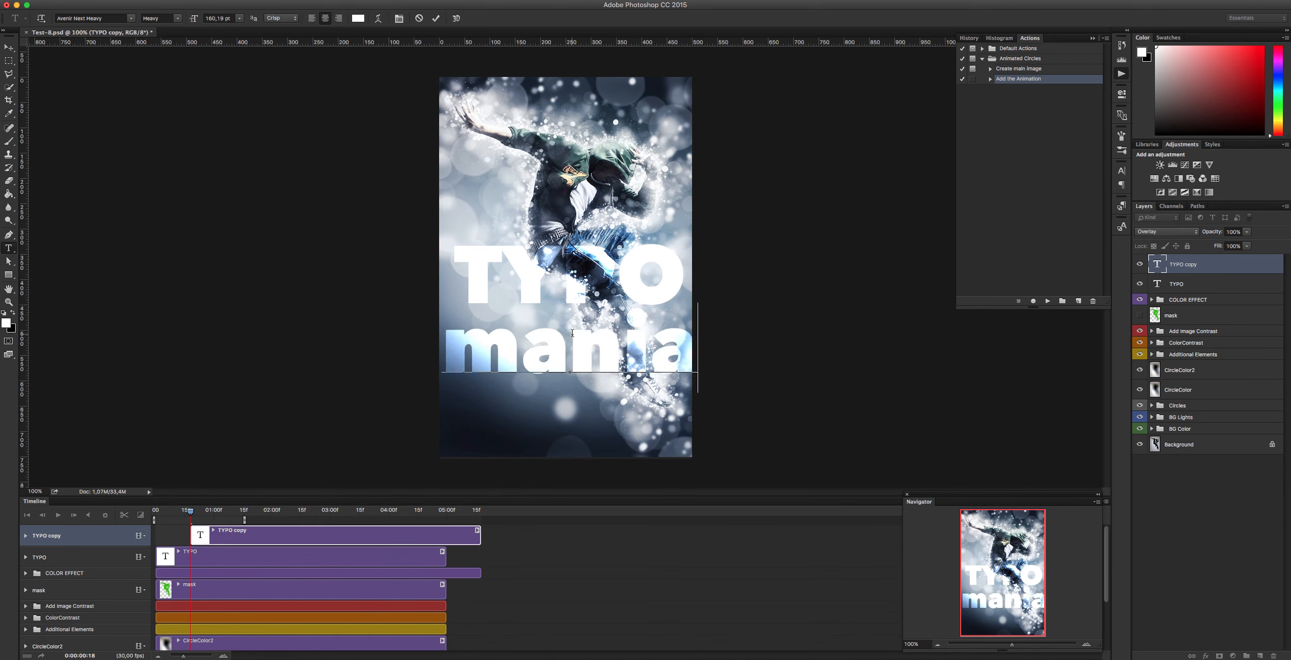
pyautogui.press('super+Return')
pyautogui.press('v')
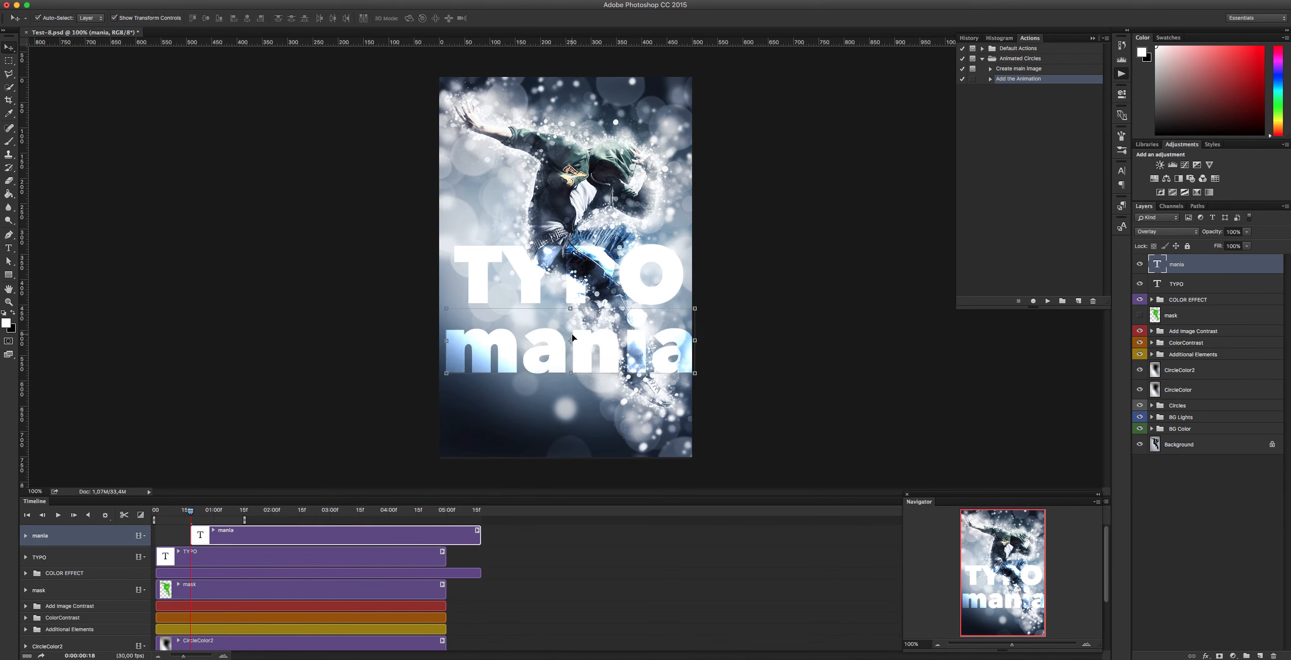
# Step: Change the mania text's Avenir Next font style to Medium
pyautogui.click(1119, 171)
pyautogui.click(1094, 177)
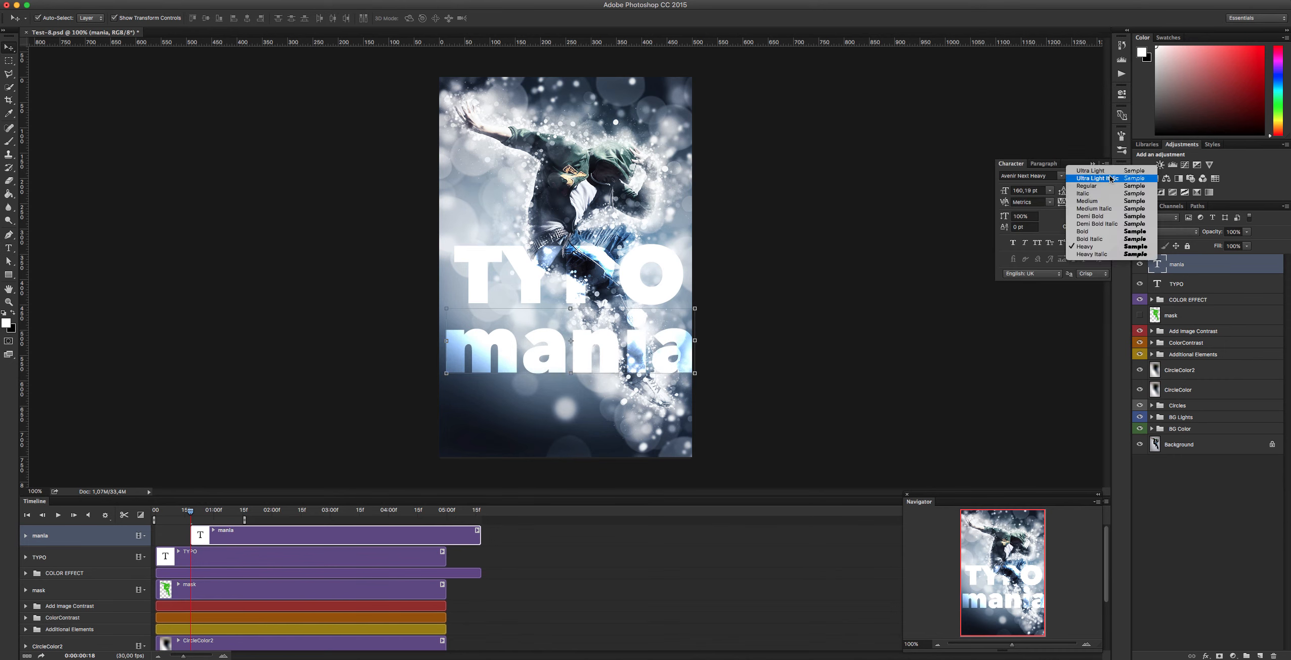
pyautogui.click(1088, 201)
# Step: Scale the mania text to about 104% and move it up about 39 px so it sits directly beneath TYPO
pyautogui.click(679, 372)
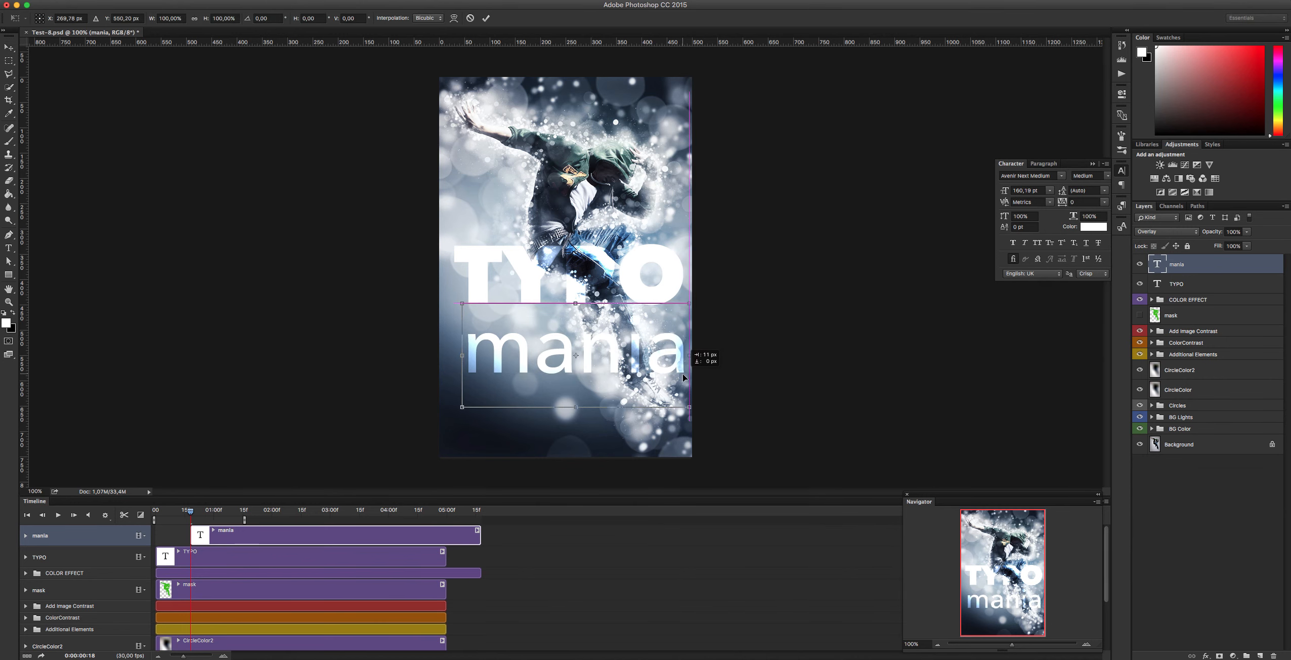
pyautogui.moveTo(684, 407); pyautogui.dragTo(689, 409)
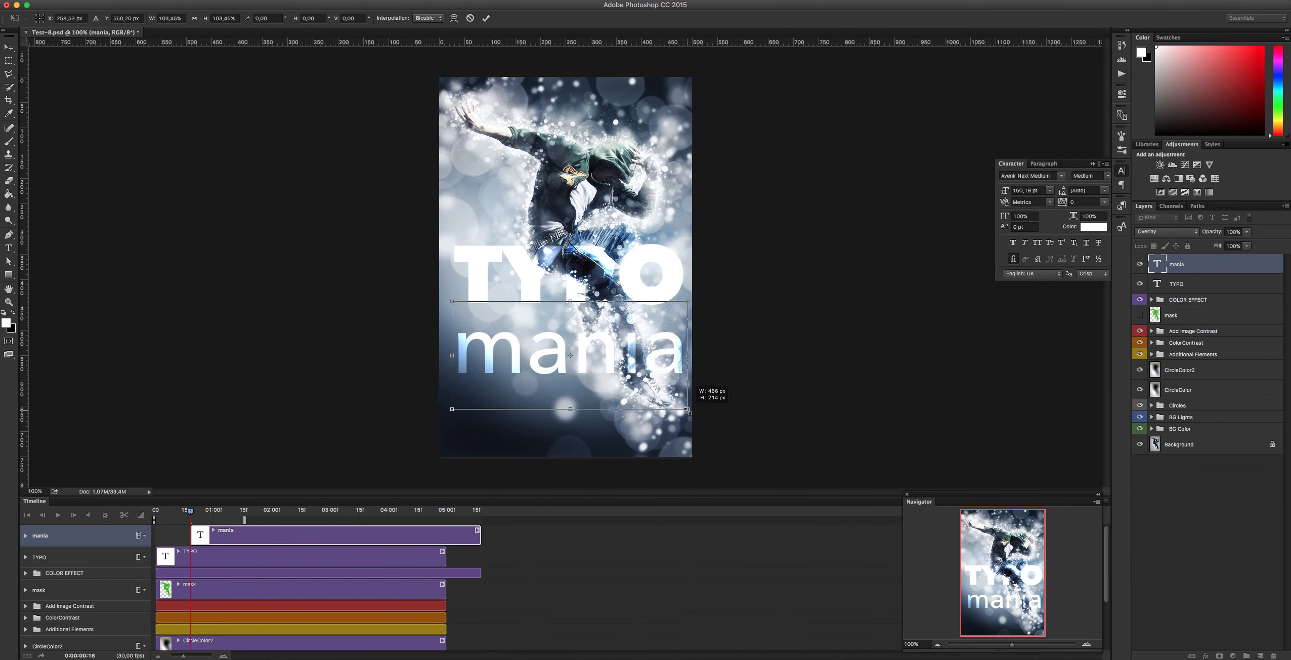
pyautogui.press('Up')
pyautogui.press('Up')
pyautogui.press('Up')
pyautogui.press('Up')
pyautogui.press('Up')
pyautogui.press('Up')
pyautogui.press('Up')
pyautogui.press('Up')
pyautogui.press('Up')
pyautogui.press('Up')
pyautogui.press('Up')
pyautogui.press('Up')
pyautogui.press('Up')
pyautogui.press('Up')
pyautogui.press('Up')
pyautogui.press('Up')
pyautogui.press('Up')
pyautogui.press('Up')
pyautogui.press('Up')
pyautogui.press('Up')
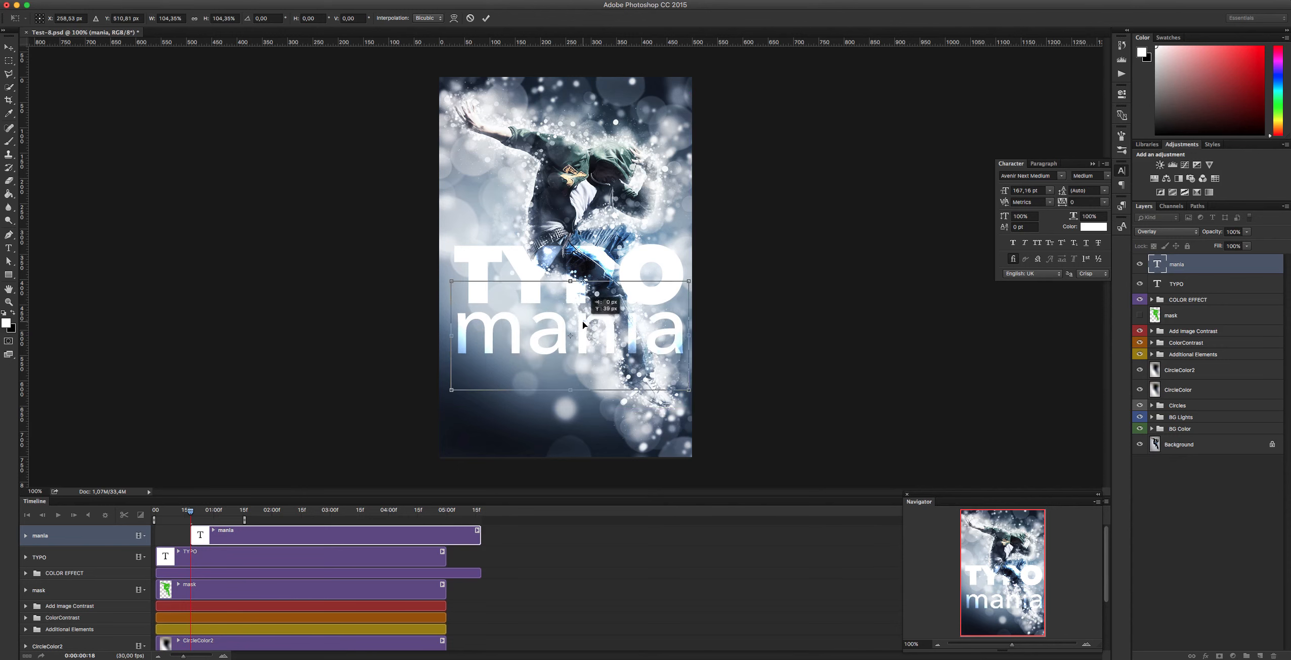
pyautogui.press('Return')
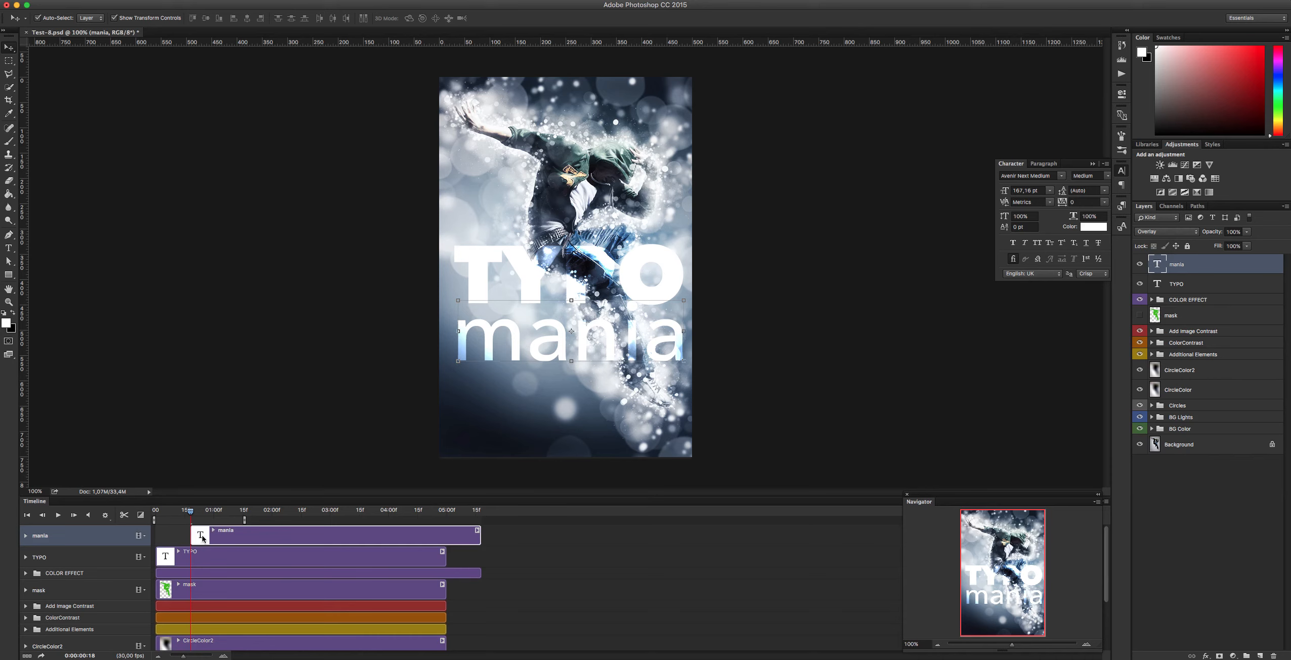
# Step: Shift the mania clip to the start of the timeline and return the playhead to the first frame
pyautogui.moveTo(201, 535); pyautogui.dragTo(167, 535)
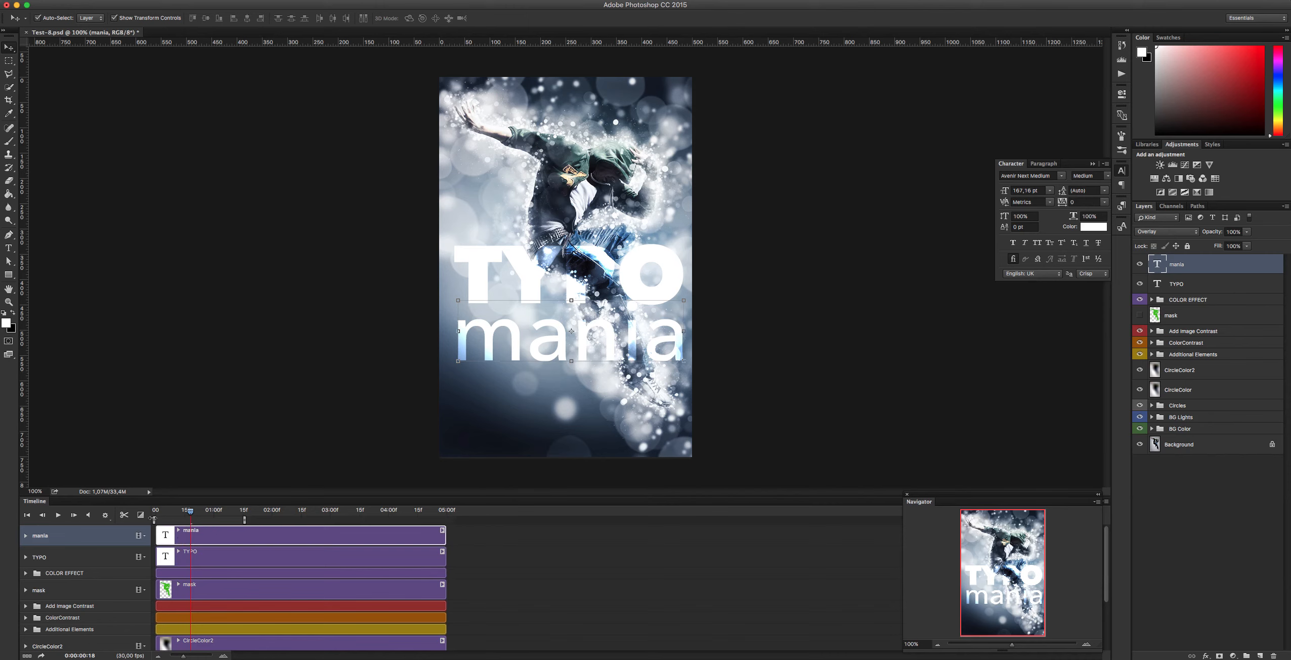
pyautogui.moveTo(191, 516)
pyautogui.mouseDown()
pyautogui.moveTo(162, 515)
pyautogui.moveTo(186, 514)
pyautogui.mouseUp()
pyautogui.moveTo(191, 513); pyautogui.dragTo(142, 515)
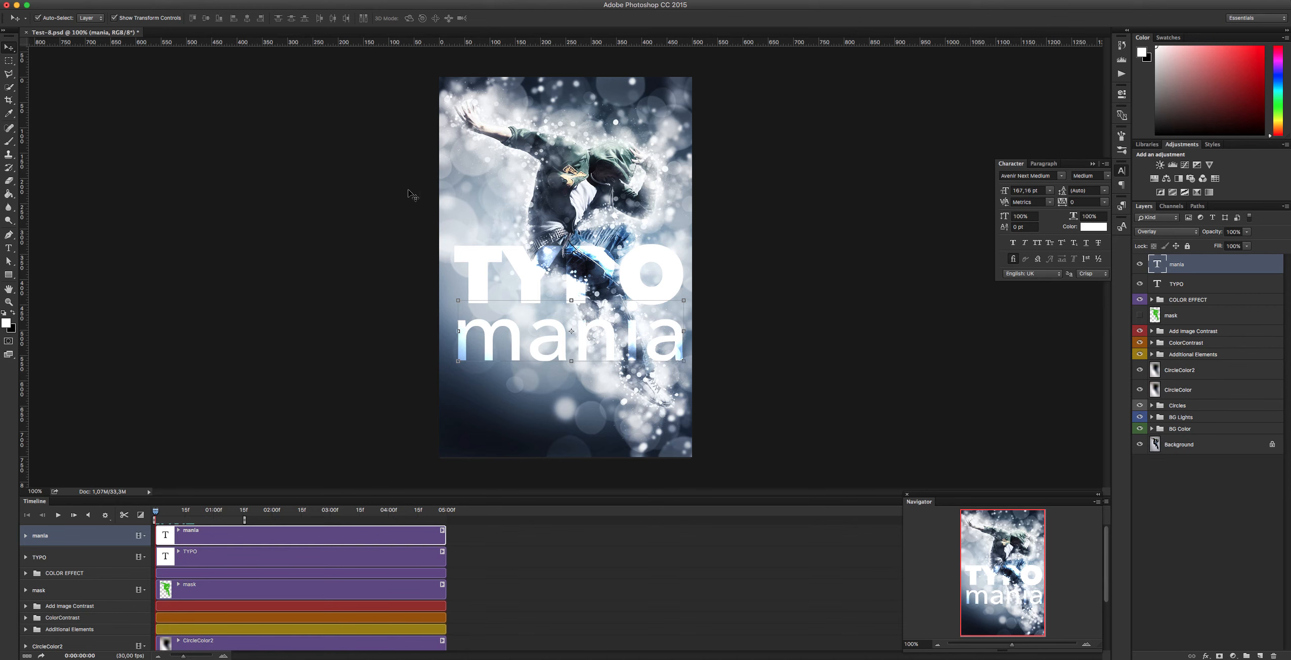
# Step: Export the titled animation with Save for Web (Legacy) as Test-8_2.gif in the Base folder
pyautogui.click(84, 1)
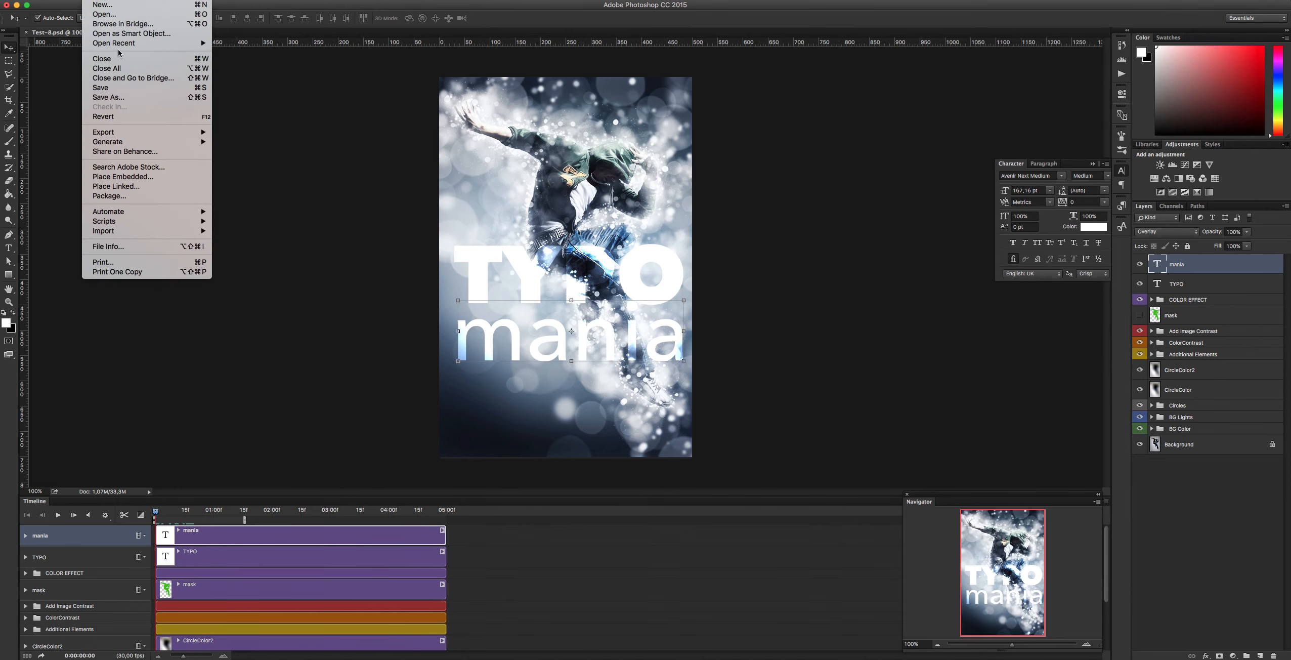
pyautogui.moveTo(122, 132)
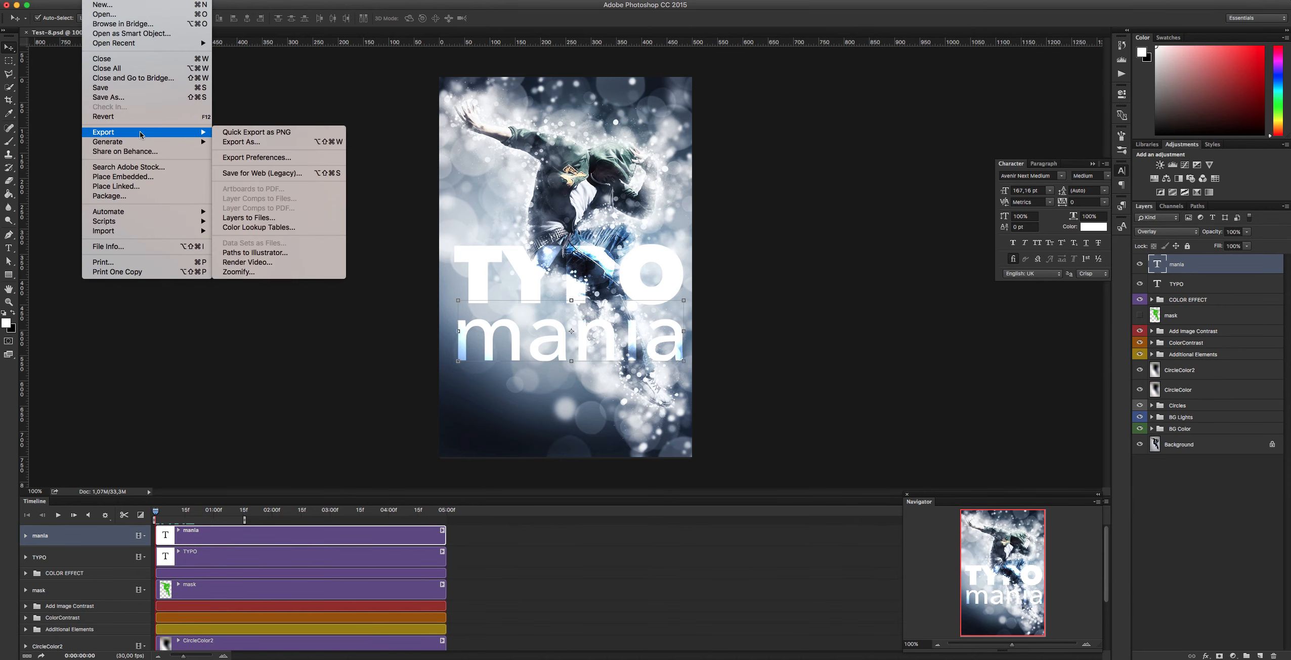
pyautogui.click(278, 173)
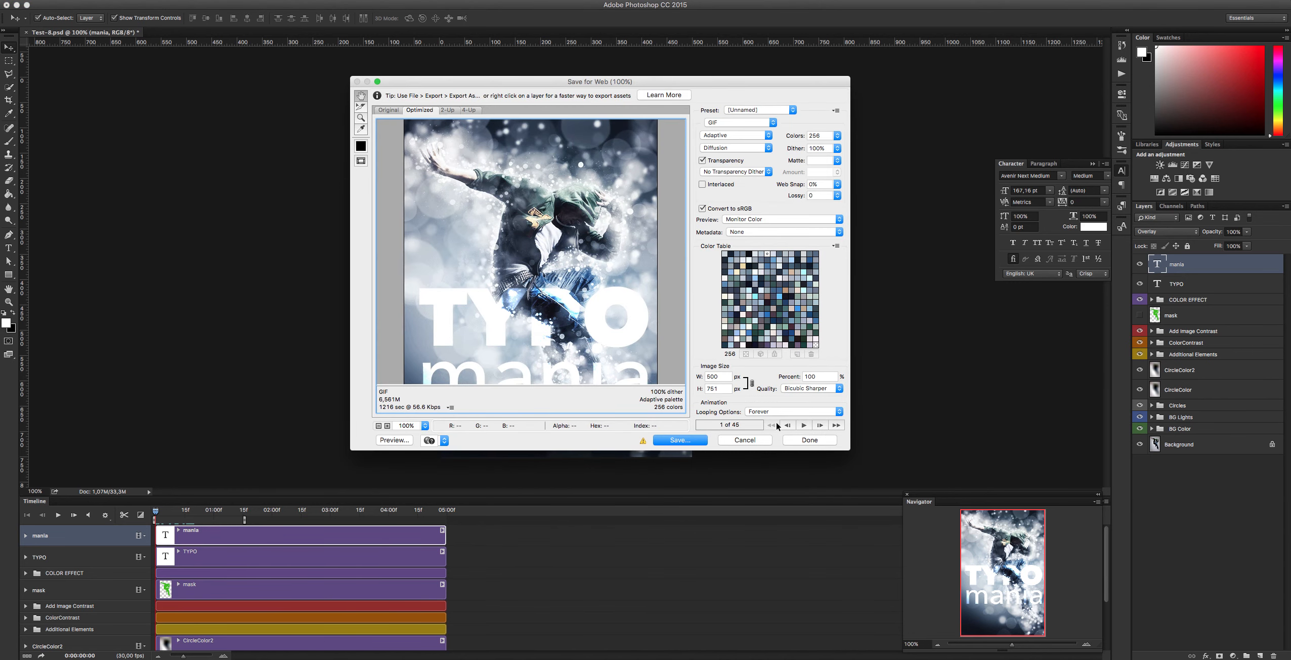
pyautogui.click(678, 441)
pyautogui.click(697, 440)
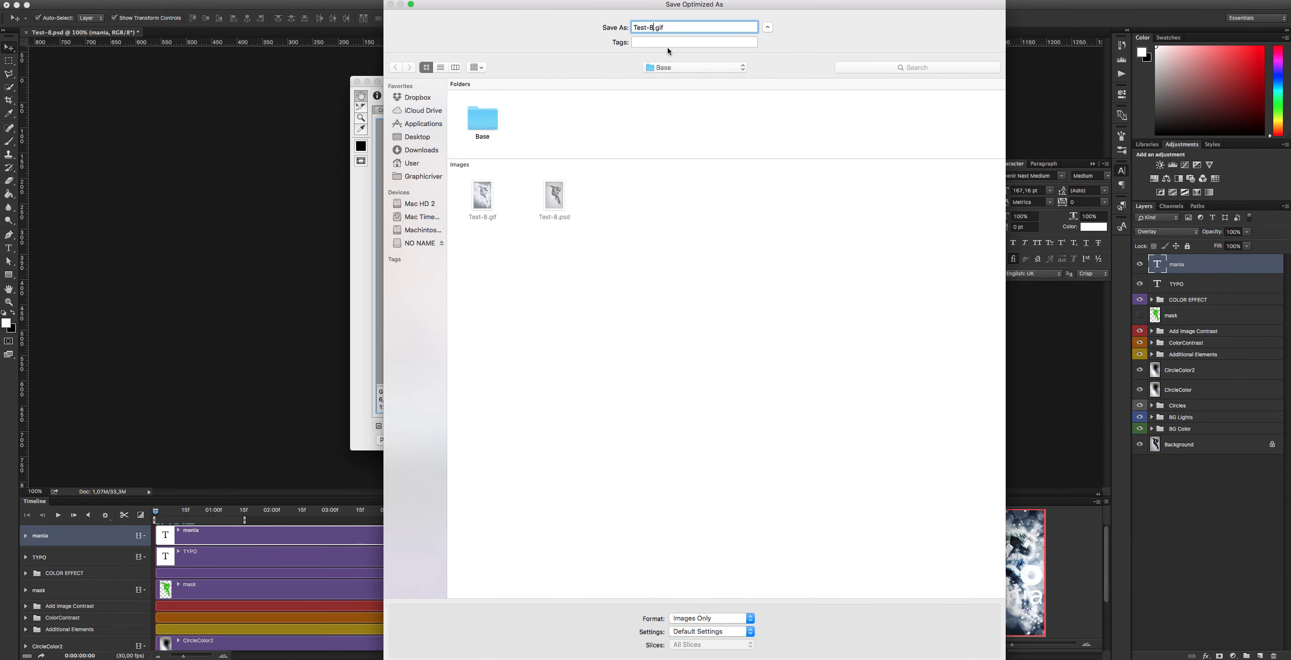
pyautogui.write('_2')
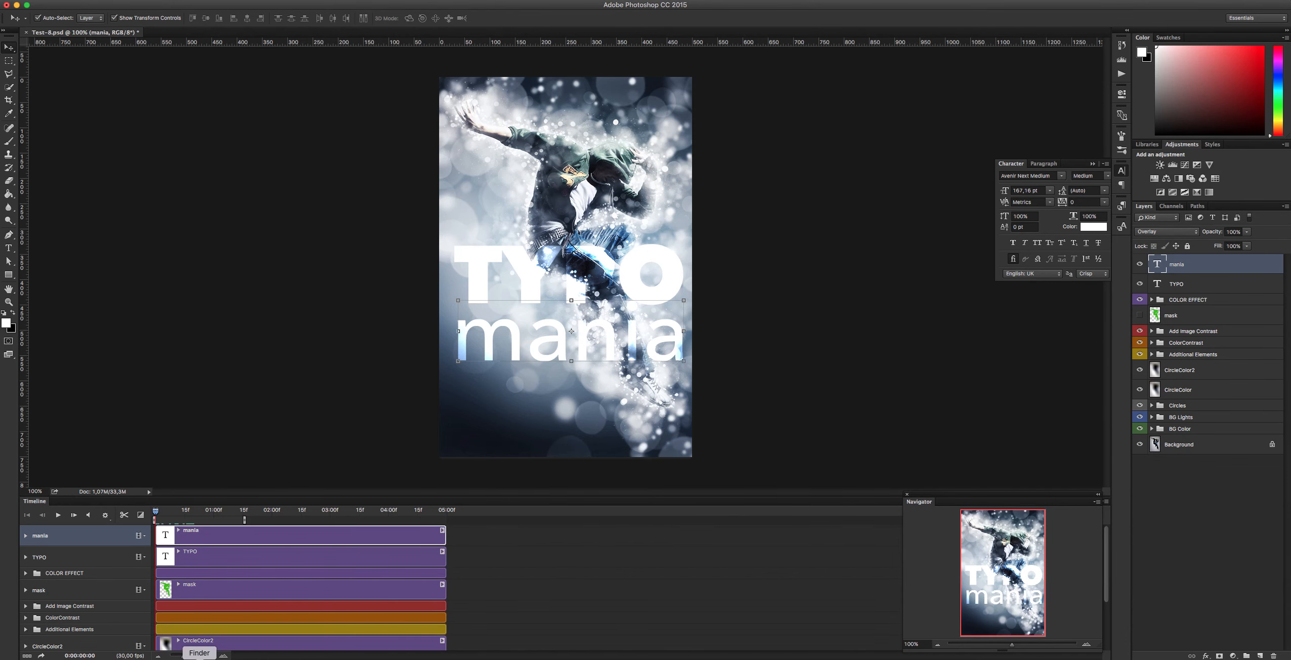
# Step: Switch to Finder and preview Test-8_2.gif from the Base folder with Quick Look
pyautogui.click(199, 657)
pyautogui.press('Right')
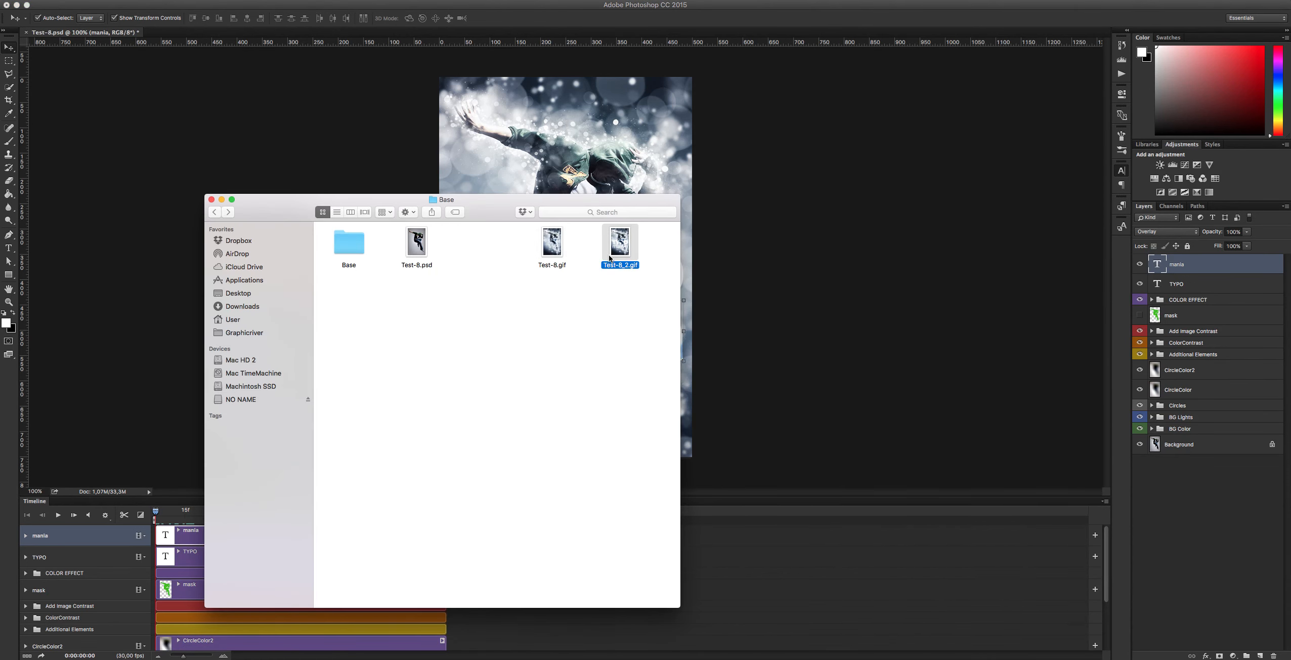
pyautogui.press('space')
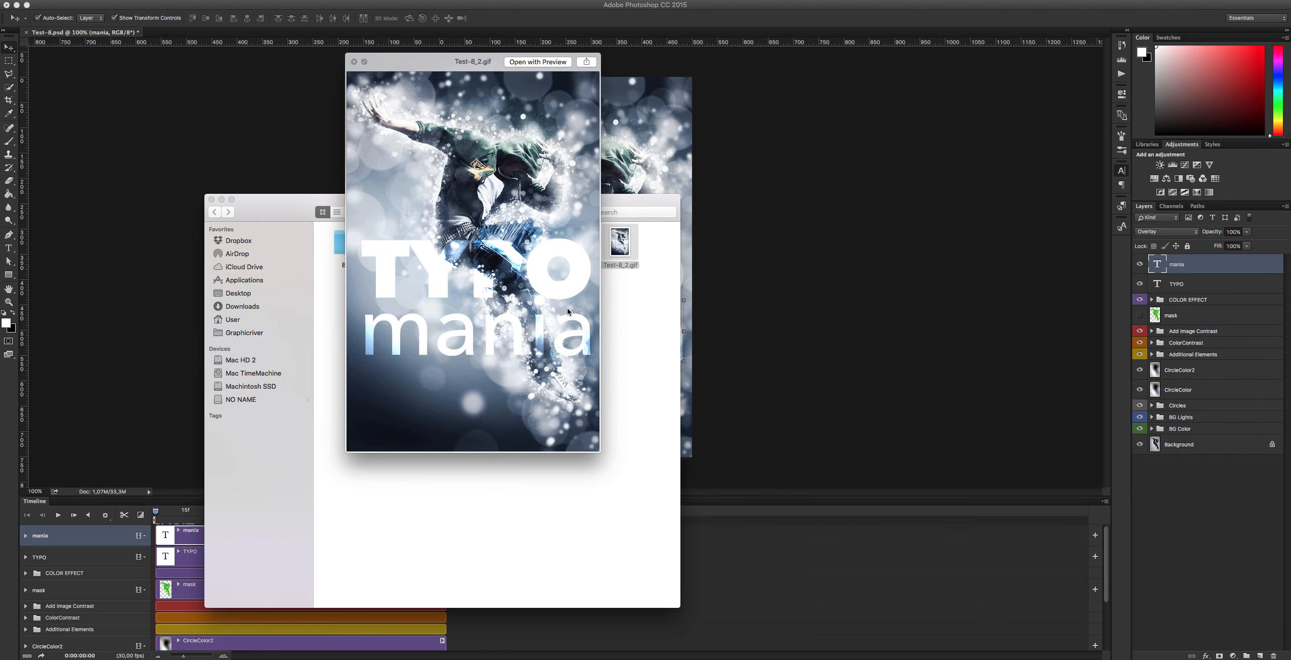
# Step: Close the Test-8_2.gif preview and switch back to Photoshop
pyautogui.press('space')
pyautogui.click(777, 239)
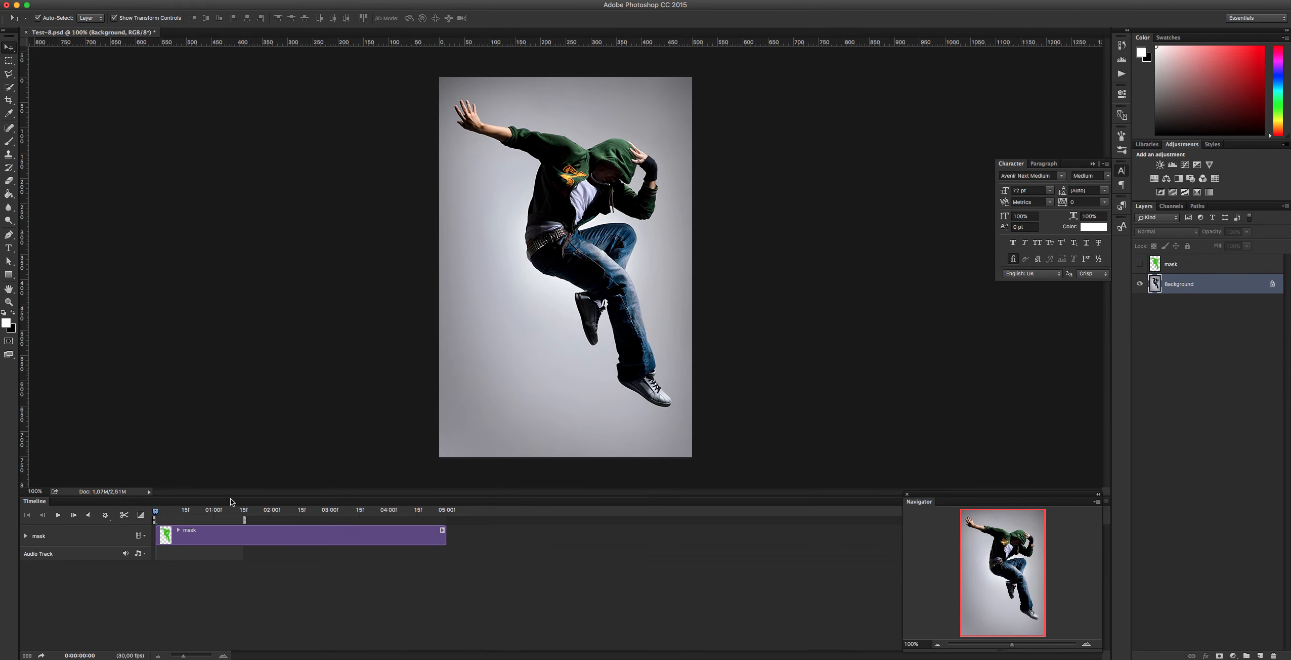
# Step: Move the Navigator clear of the timeline area and delete the document's existing video timeline
pyautogui.moveTo(968, 500); pyautogui.dragTo(884, 295)
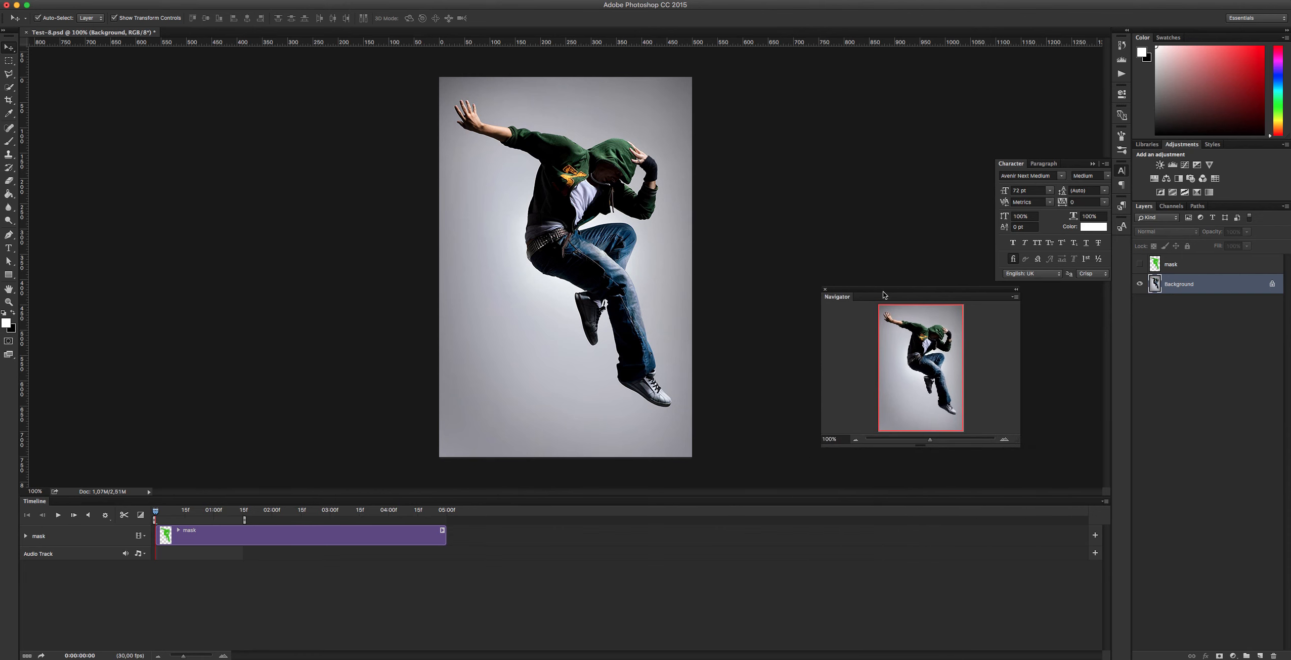
pyautogui.click(1105, 501)
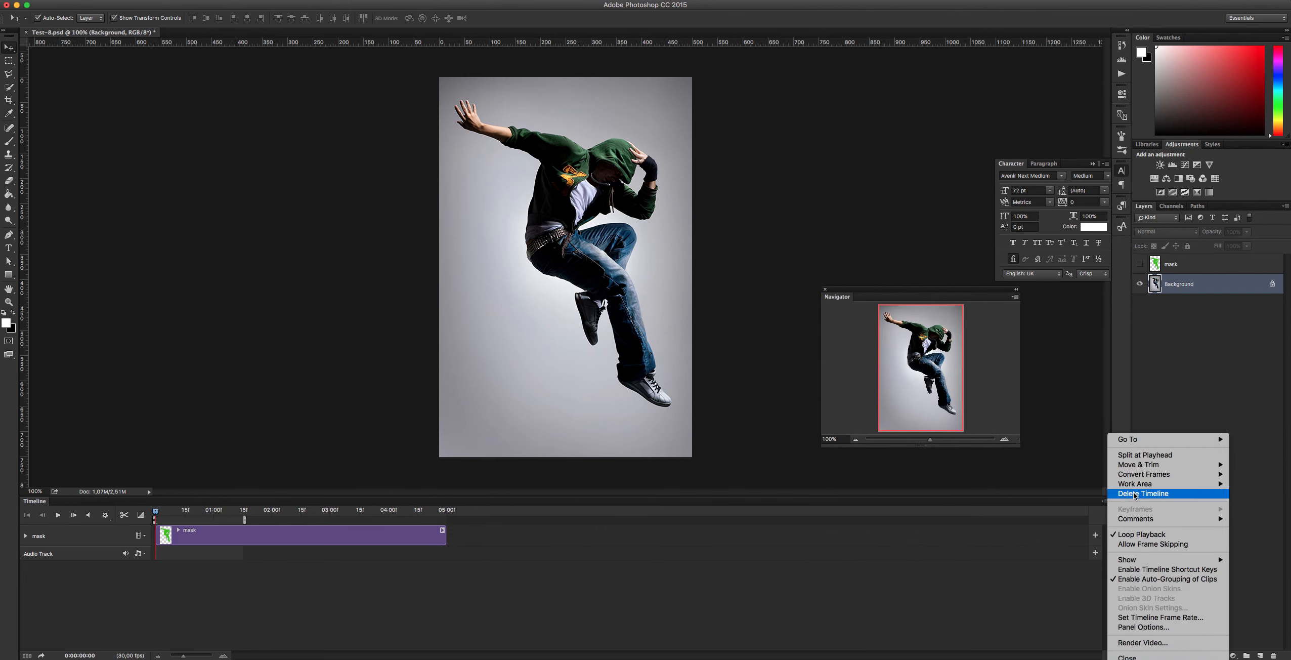
pyautogui.click(1135, 493)
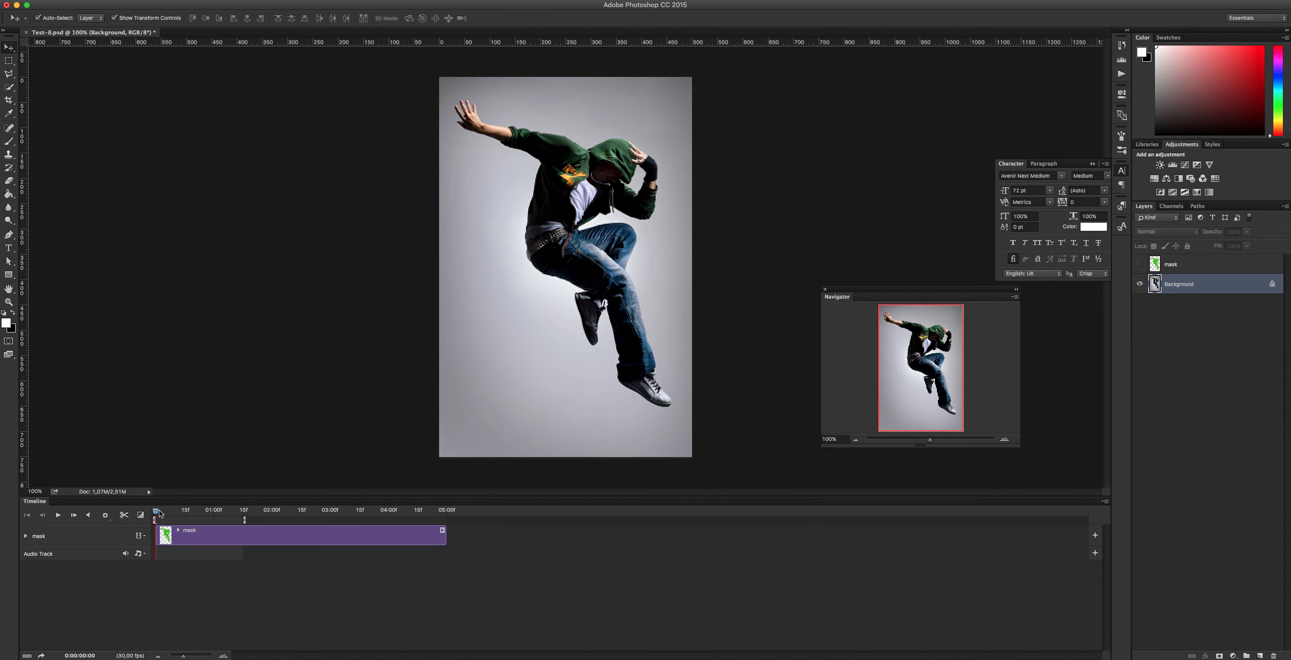
pyautogui.moveTo(156, 511); pyautogui.dragTo(200, 512)
pyautogui.moveTo(197, 512); pyautogui.dragTo(156, 517)
pyautogui.click(1105, 502)
pyautogui.click(1125, 494)
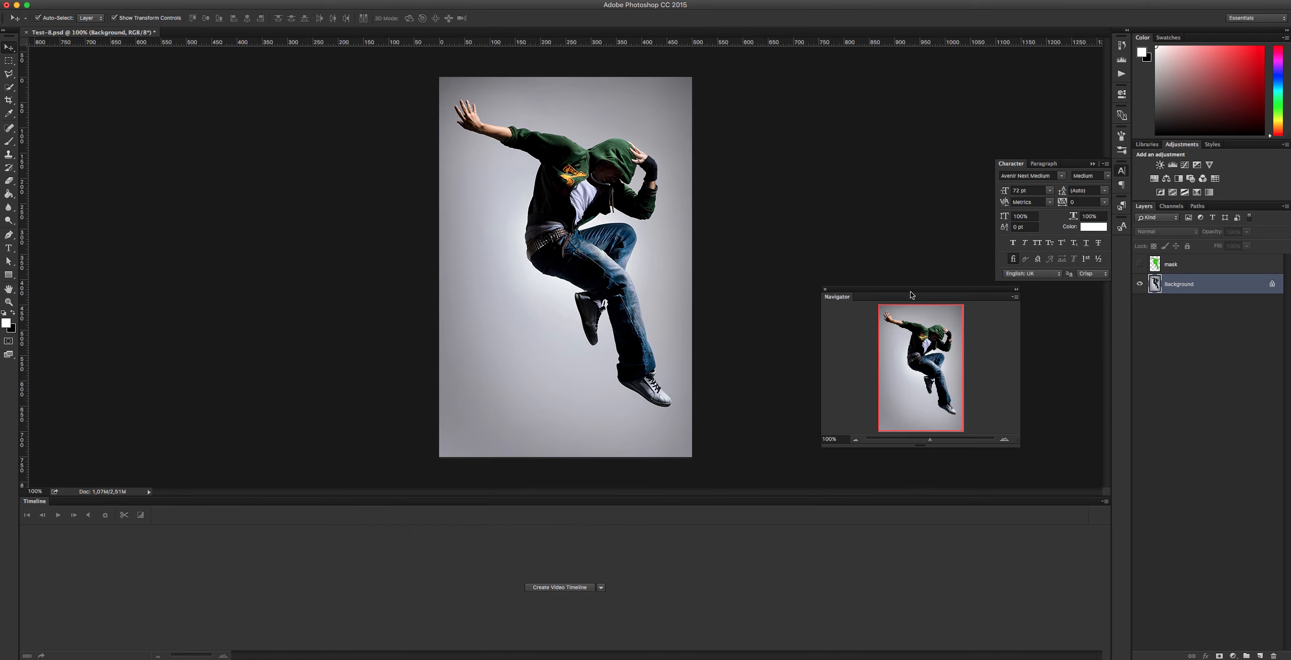
# Step: Select the Create main image action in the Animated Circles set, and make the mask layer visible and active
pyautogui.click(1121, 73)
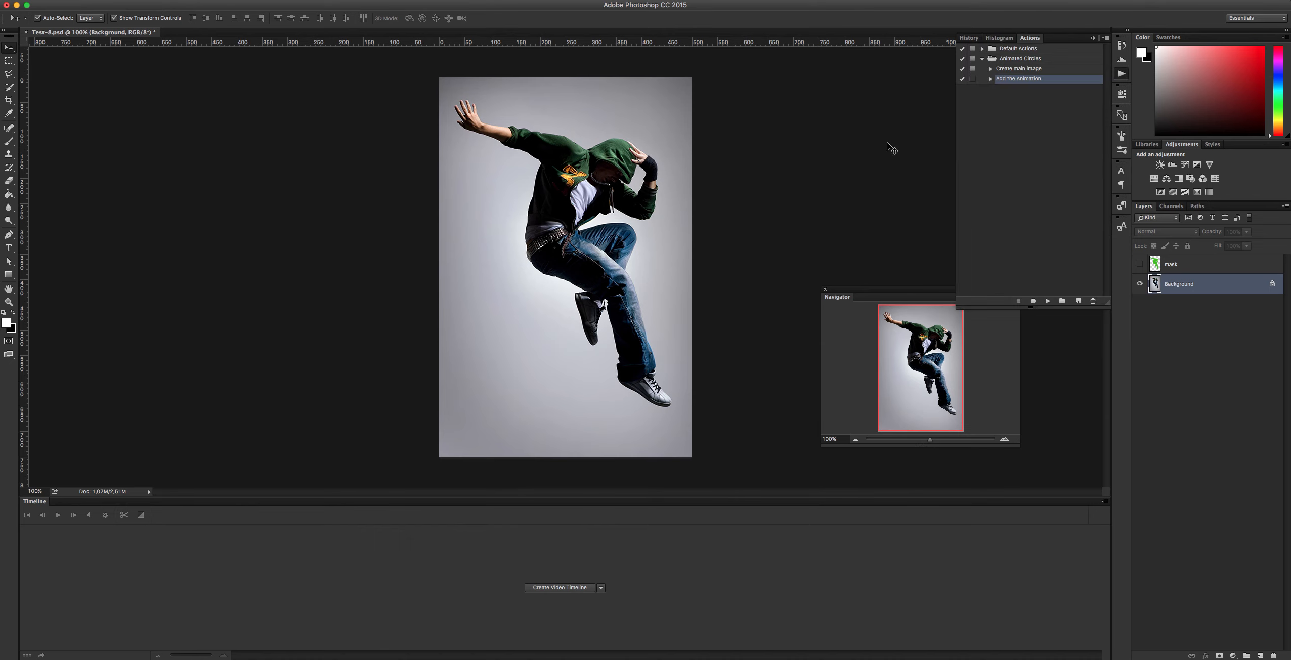
pyautogui.click(1018, 71)
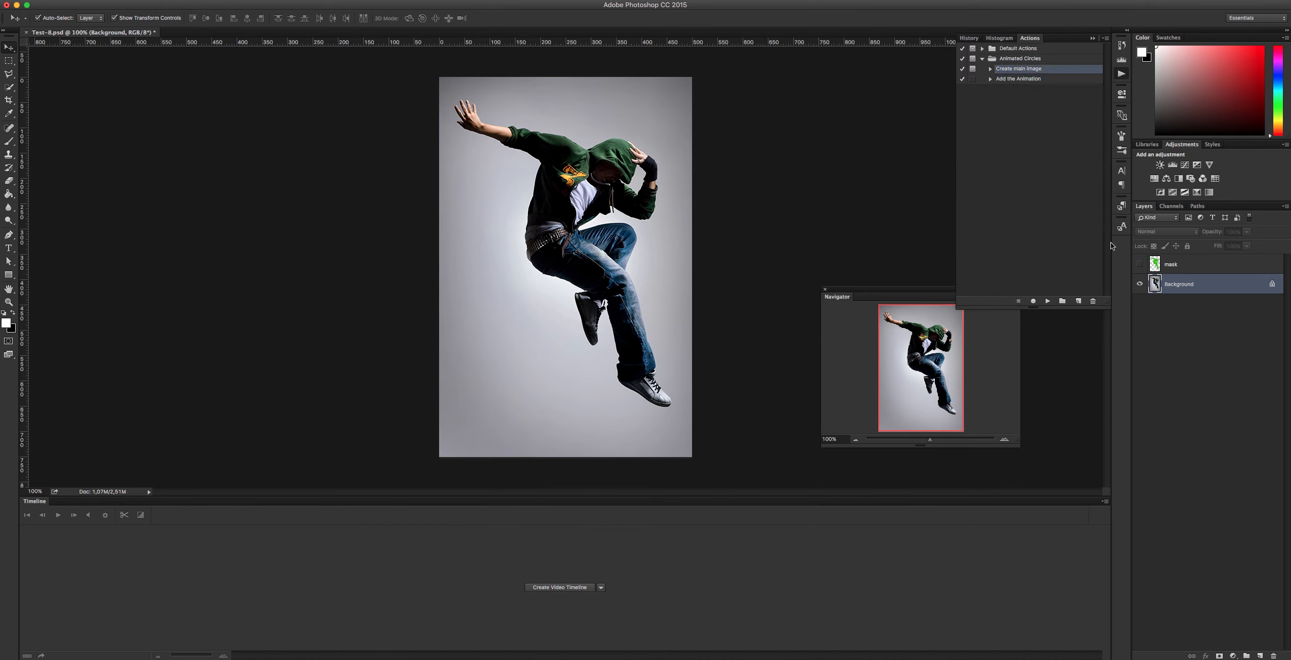
pyautogui.click(1139, 264)
pyautogui.click(1186, 266)
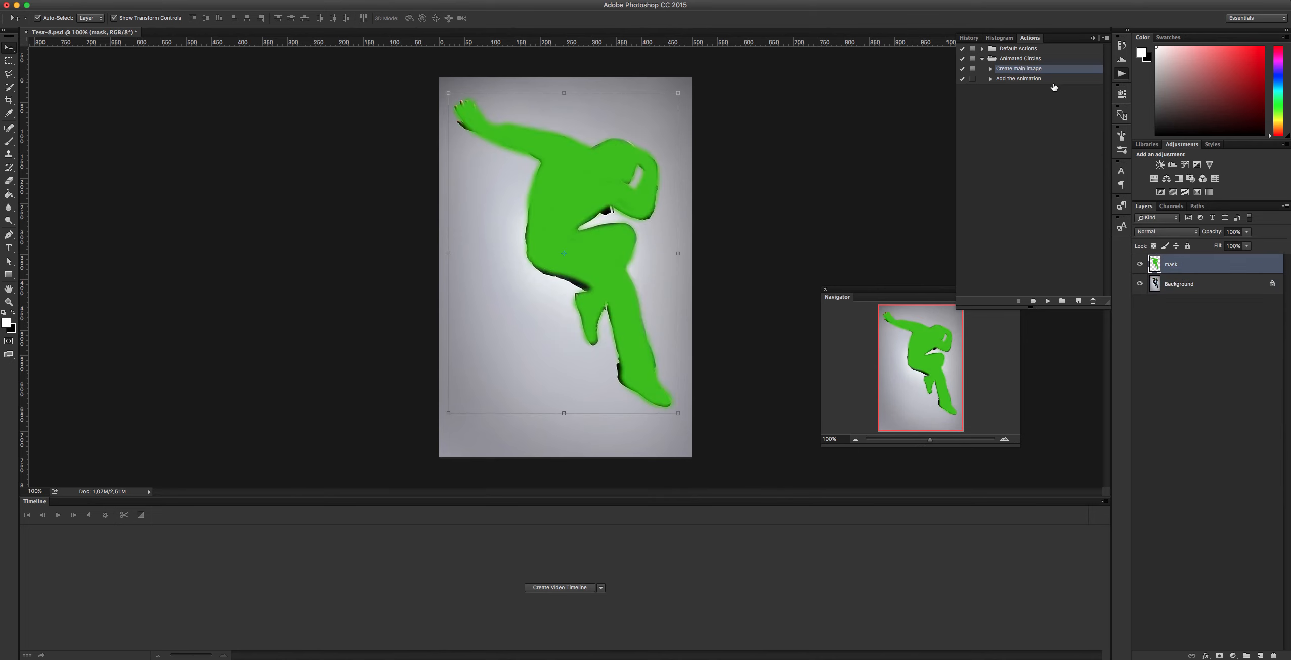